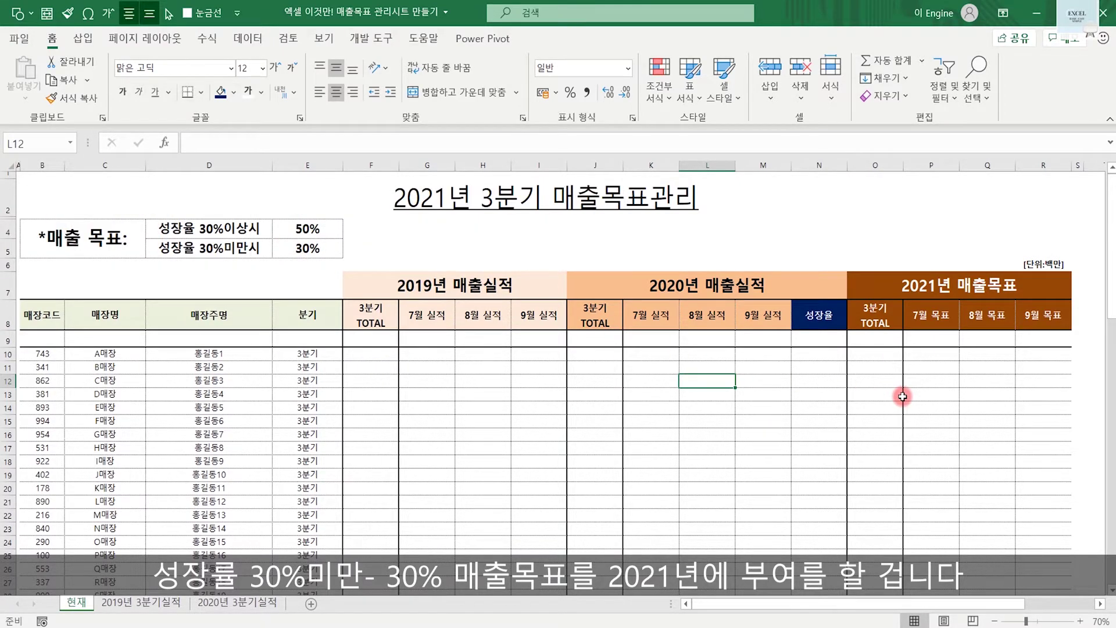
- Switch to the 2019년 3분기실적 sheet holding 2019 July–September store sales
left_click(139, 602)
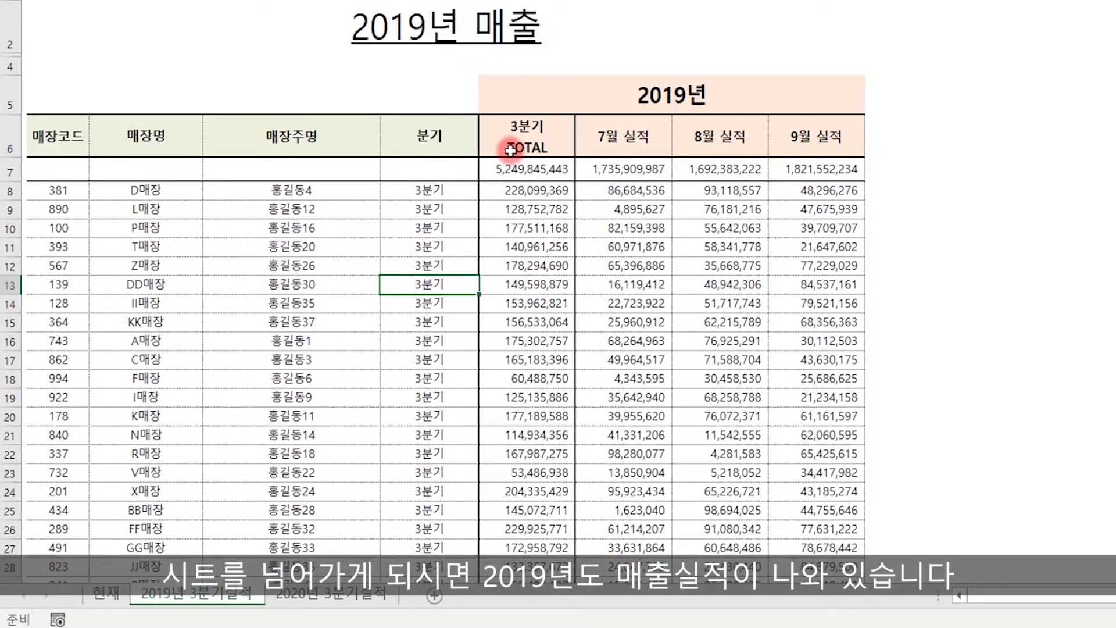
- Review the unsorted store codes, store names and owner addresses in the 2019 table
left_click_drag(623, 136, 605, 491)
left_click(720, 284)
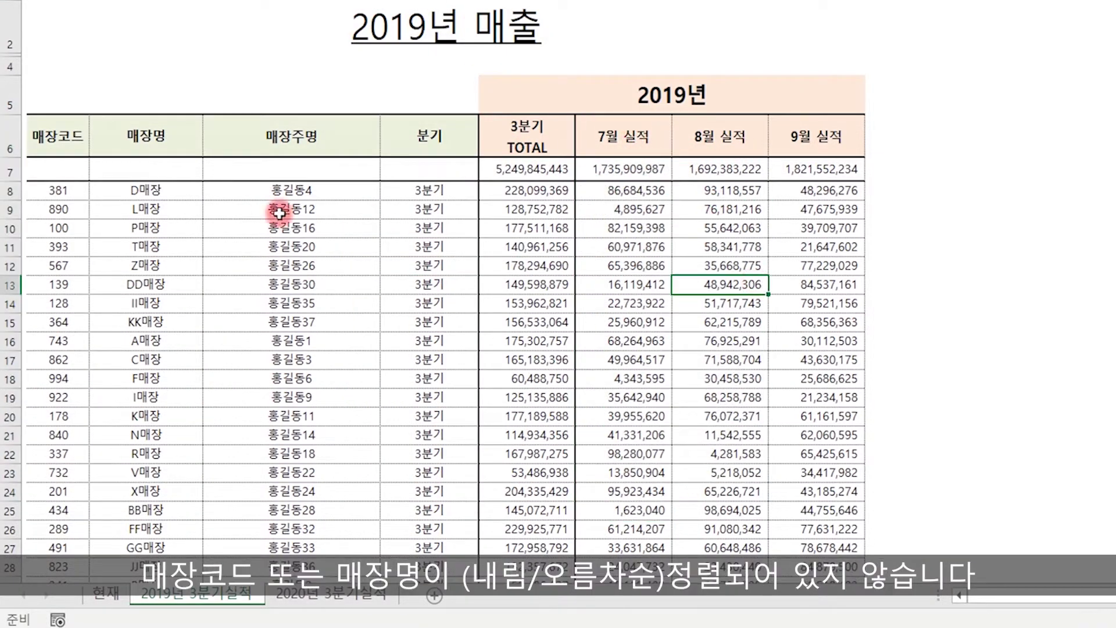
left_click(324, 187)
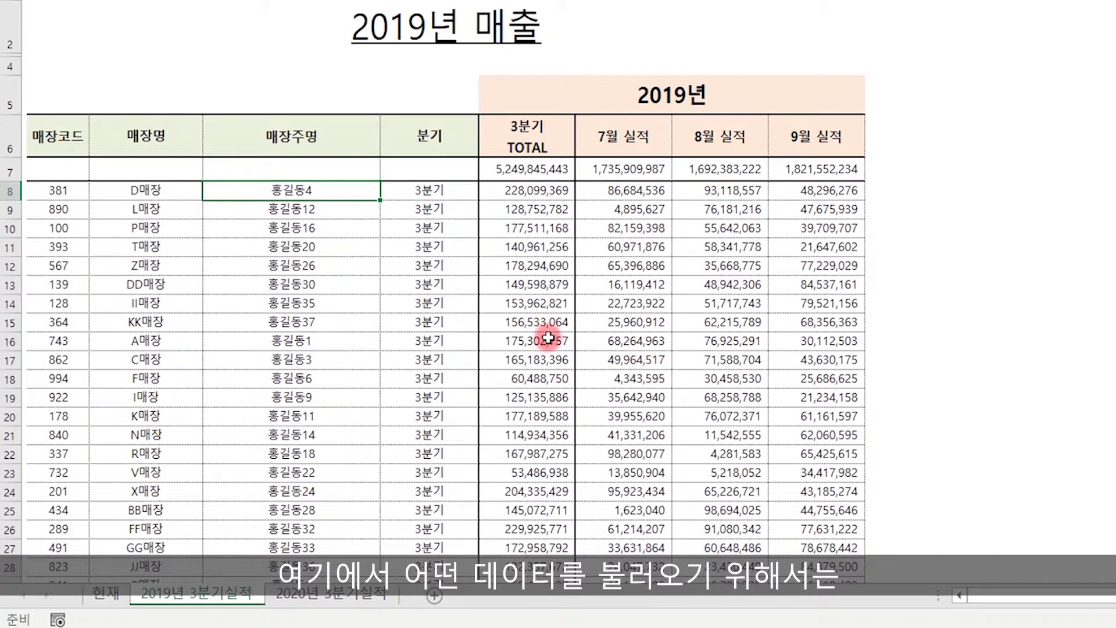
left_click_drag(313, 190, 313, 464)
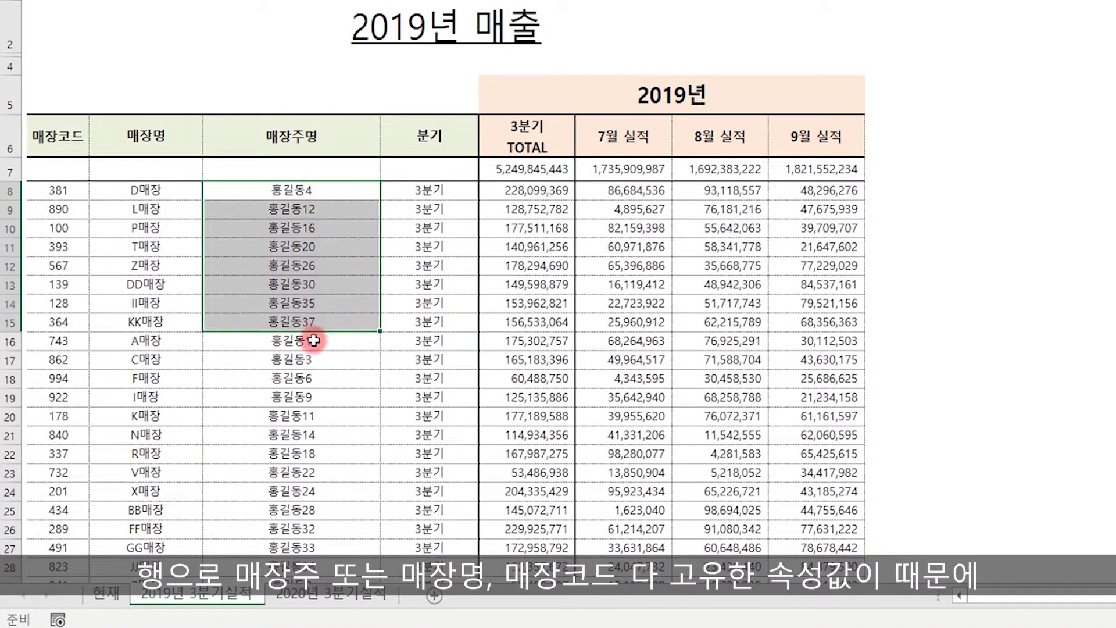
left_click_drag(144, 211, 143, 471)
left_click_drag(59, 210, 58, 453)
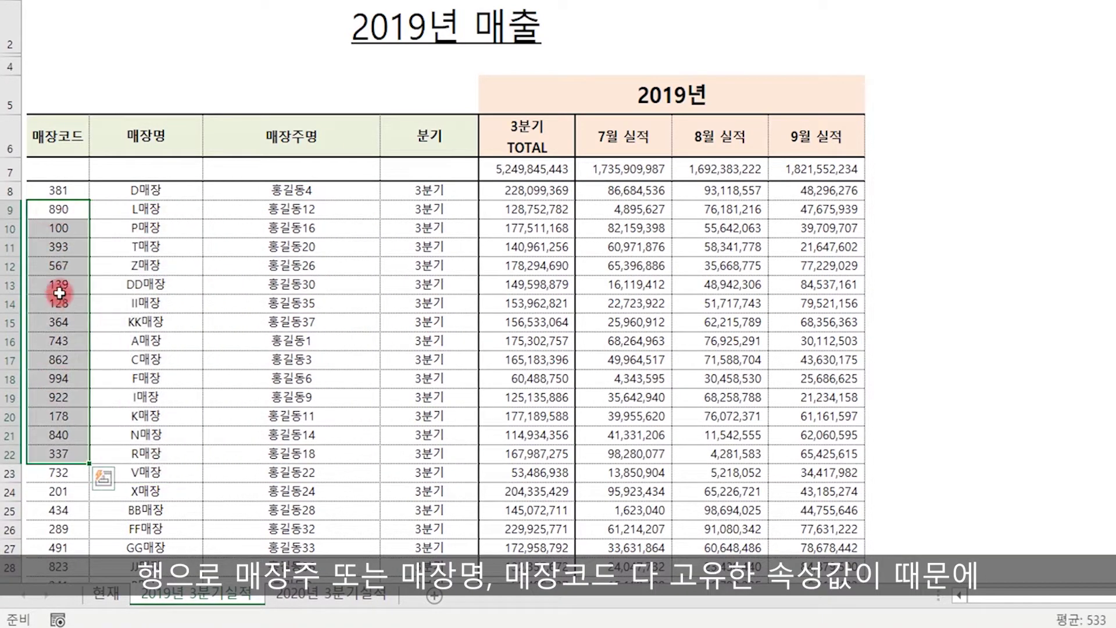
left_click_drag(167, 245, 173, 374)
left_click_drag(290, 246, 249, 378)
left_click(303, 303)
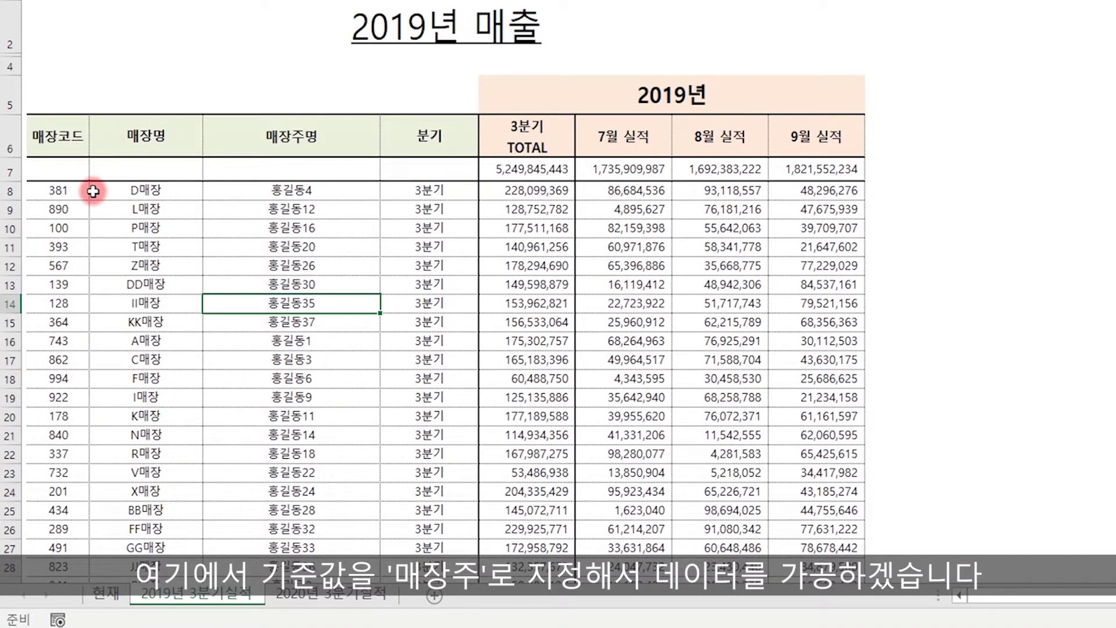
left_click(318, 187)
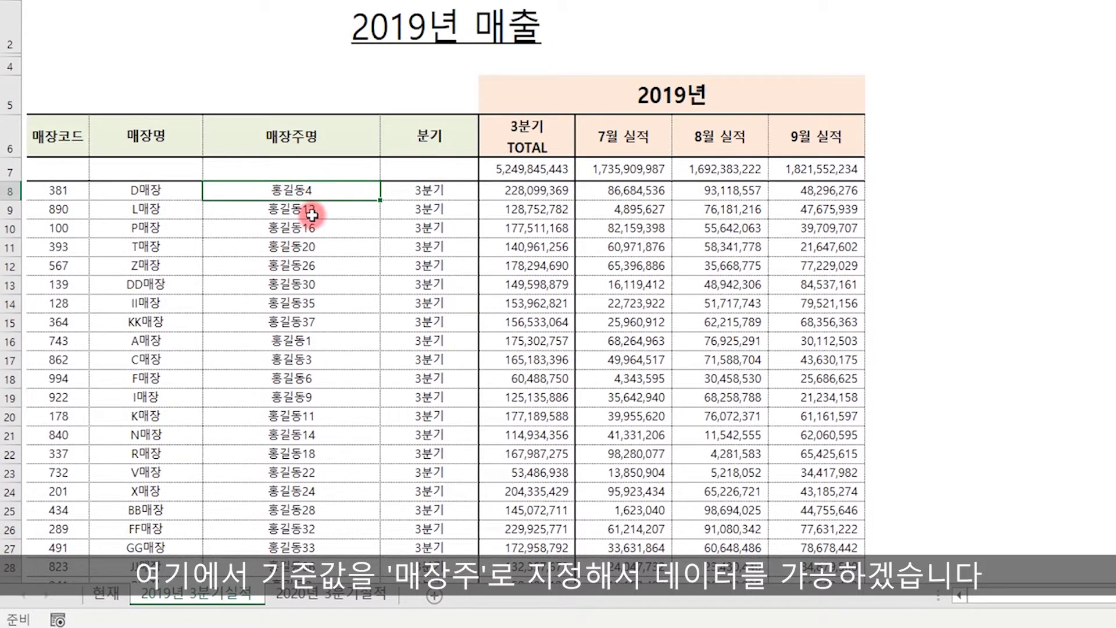
- Review the 7월, 8월 and 9월 실적 columns, then move to the 2020년 3분기실적 sheet
left_click(661, 144)
left_click(722, 147)
left_click(830, 121)
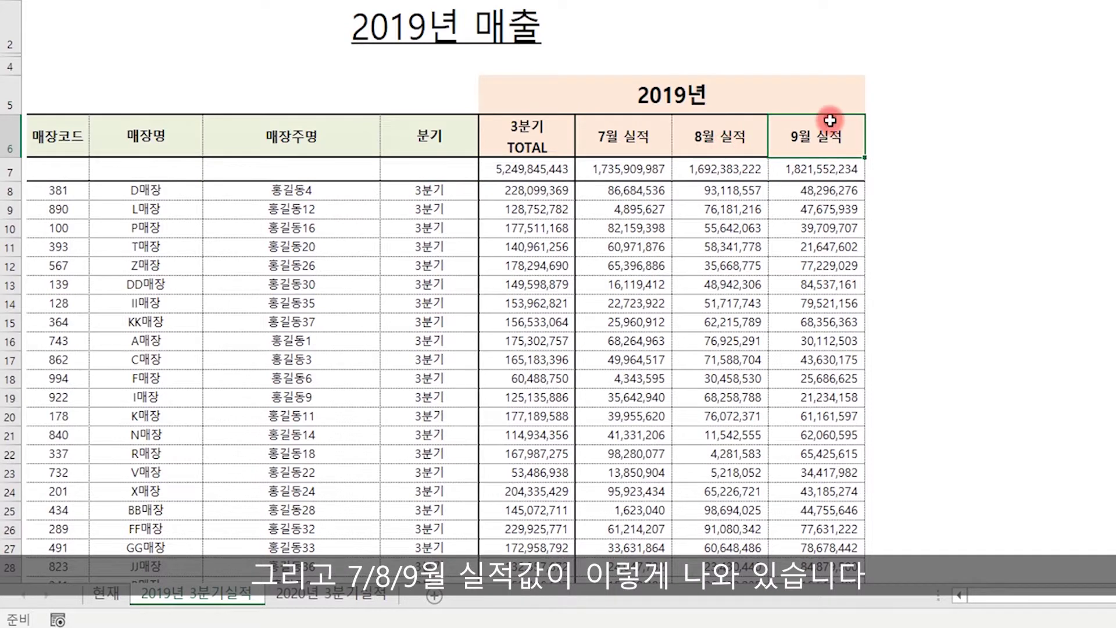
left_click_drag(596, 207, 720, 250)
left_click(739, 377)
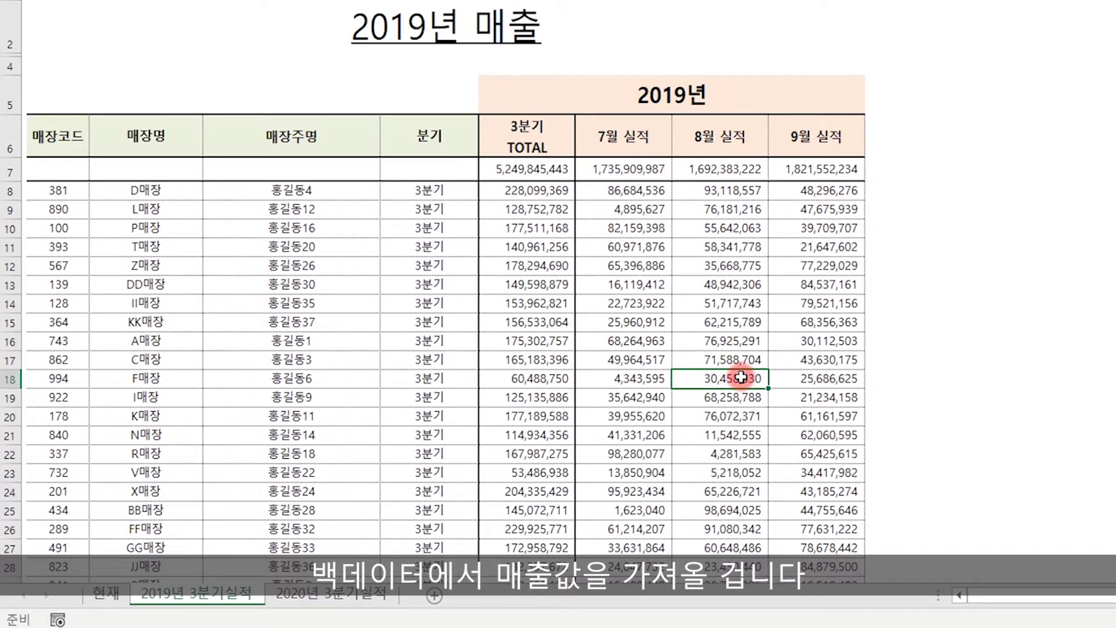
key("ctrl+Page_Down")
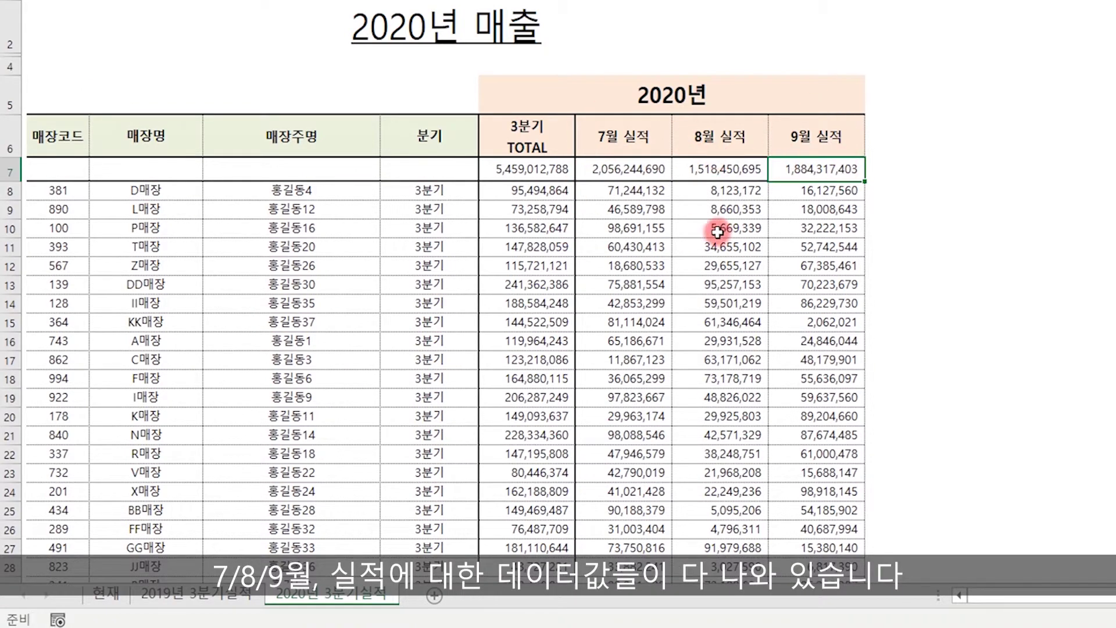
- Scroll through the 2020 sales data, then go back to the 현재 target sheet
scroll(720, 320, "down", 4)
scroll(721, 328, "down", 4)
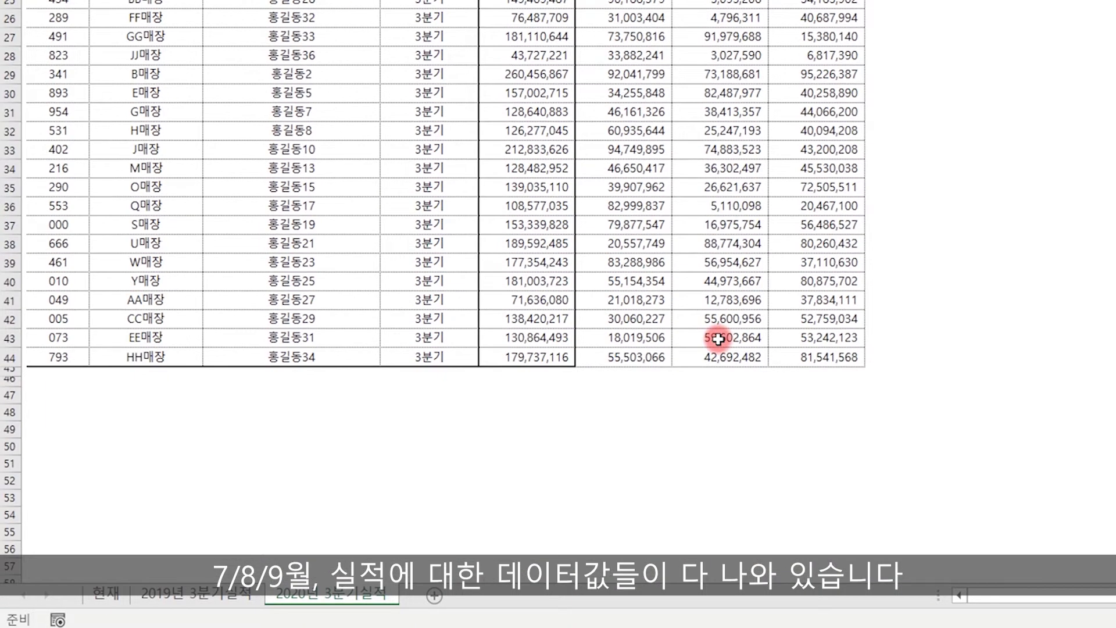
scroll(720, 328, "up", 8)
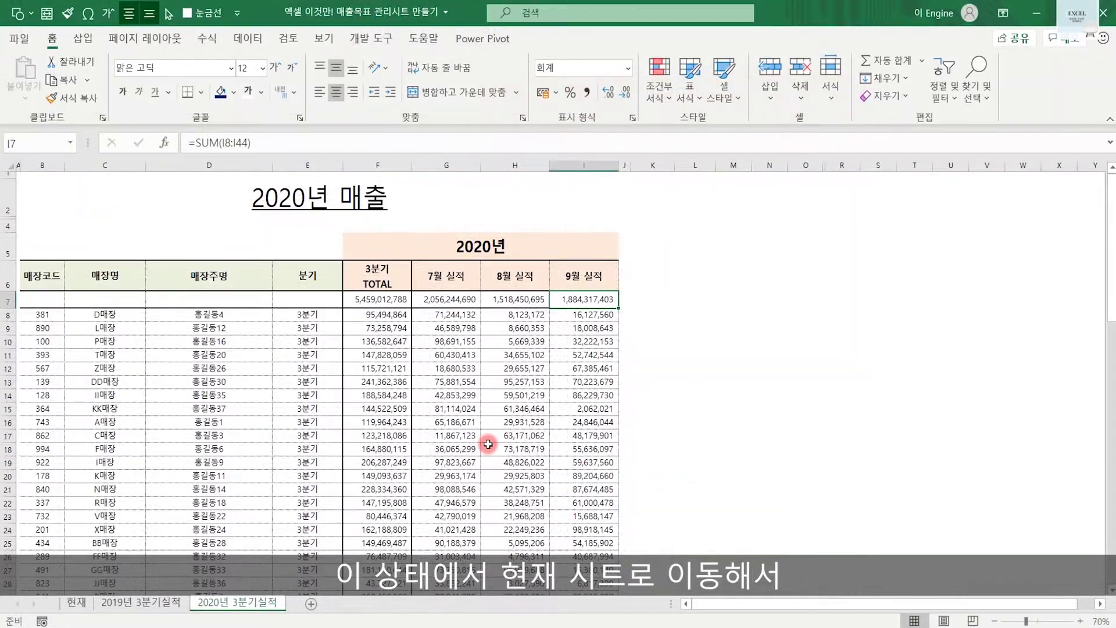
left_click(74, 603)
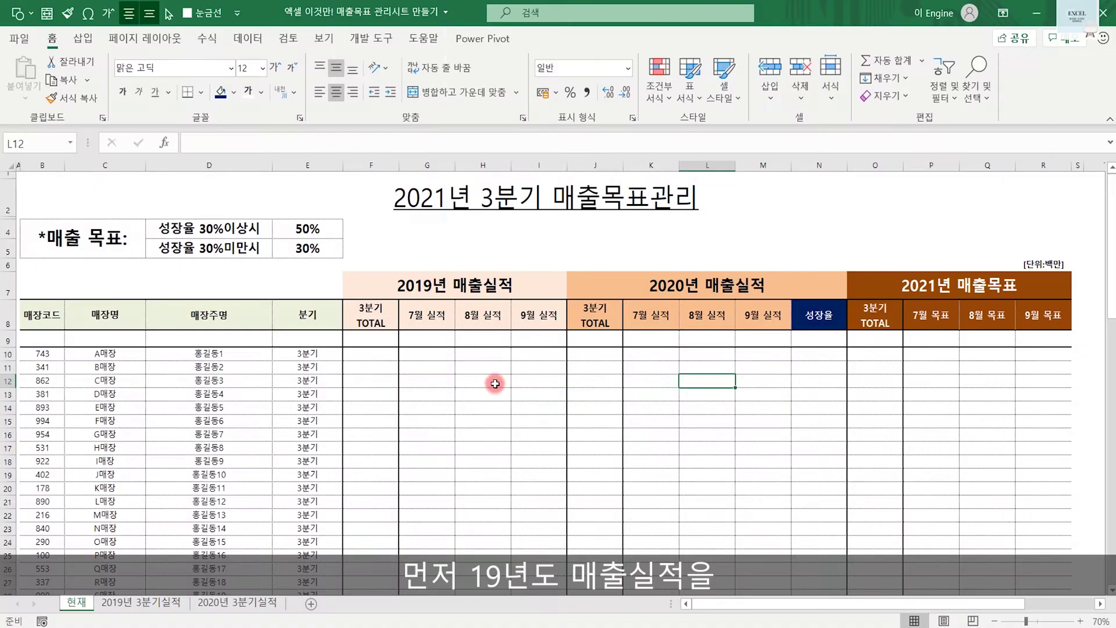
left_click(154, 602)
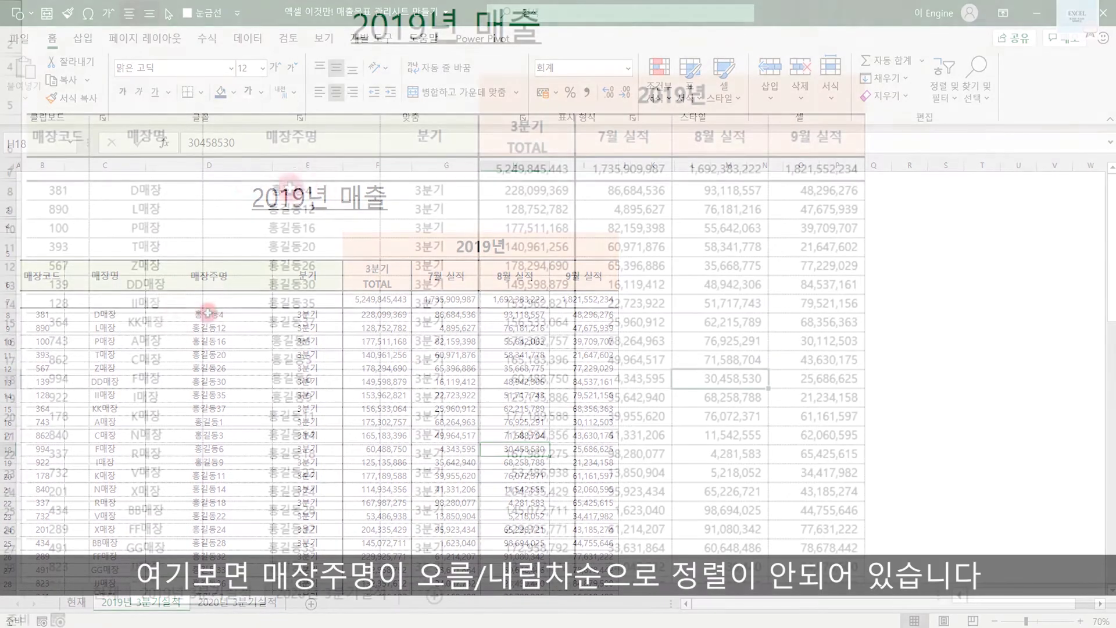
left_click(321, 206)
left_click(326, 247)
left_click(329, 302)
left_click(330, 357)
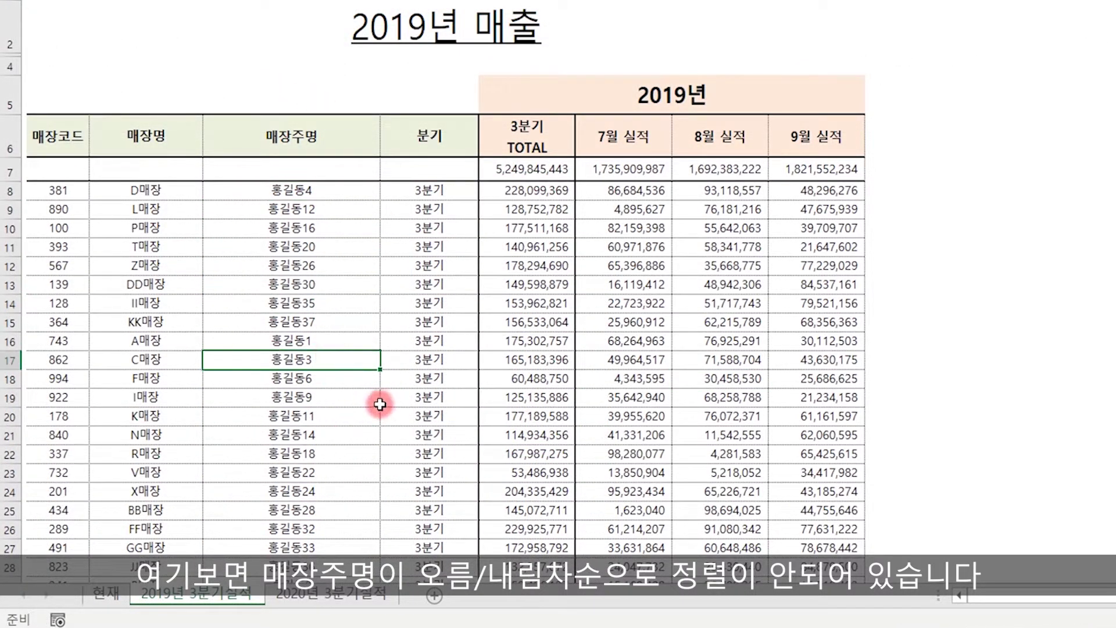
left_click(149, 245)
left_click(58, 247)
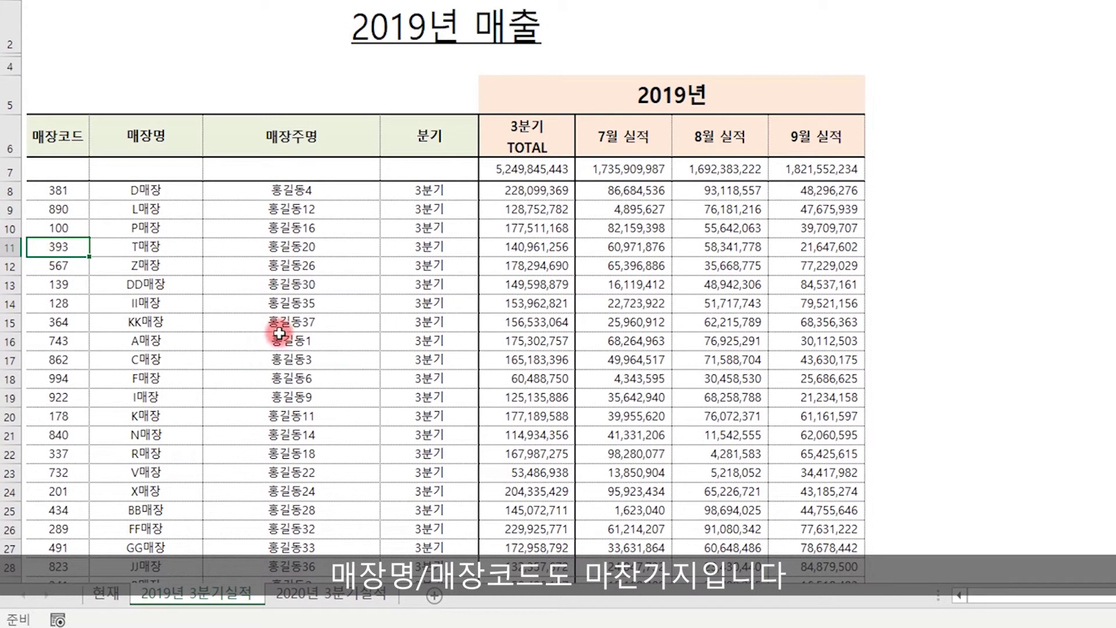
left_click(273, 340)
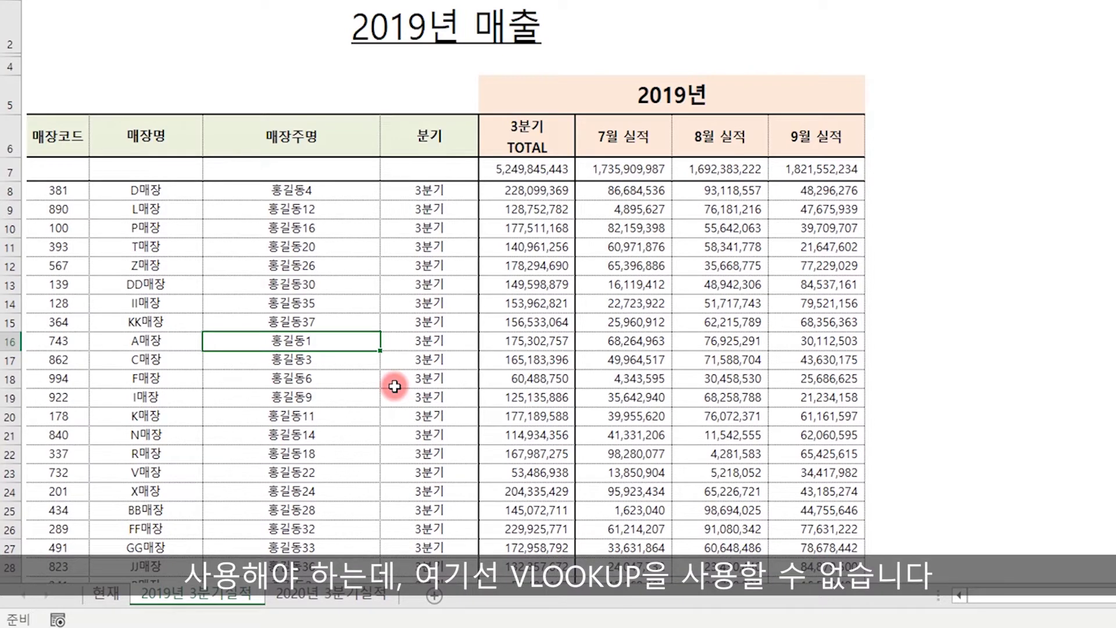
left_click_drag(325, 190, 308, 566)
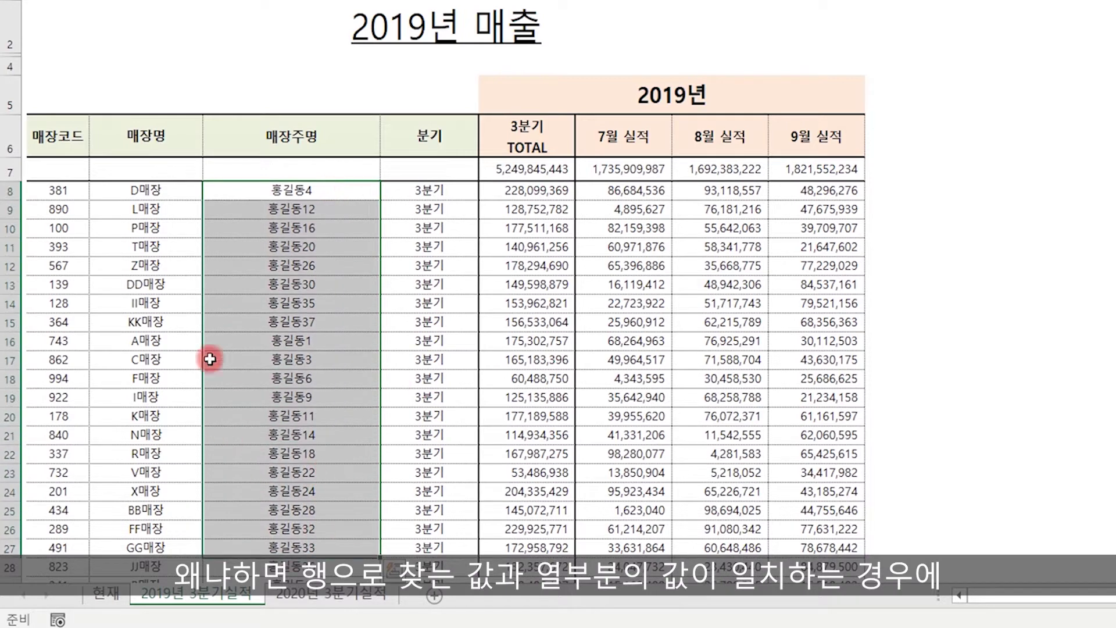
left_click_drag(593, 133, 854, 133)
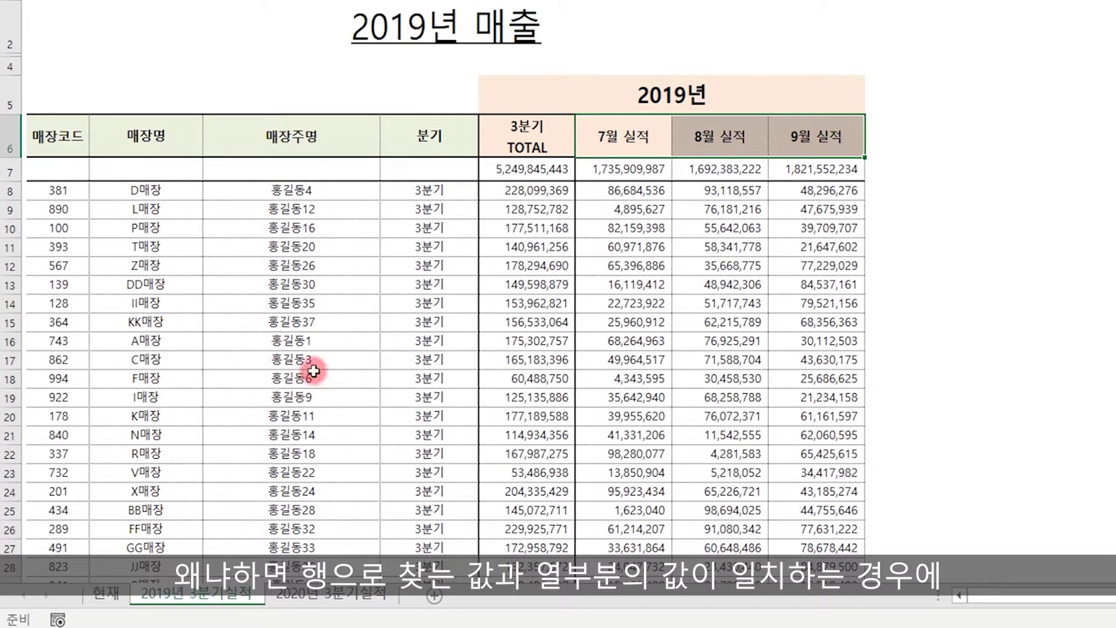
left_click_drag(639, 190, 811, 561)
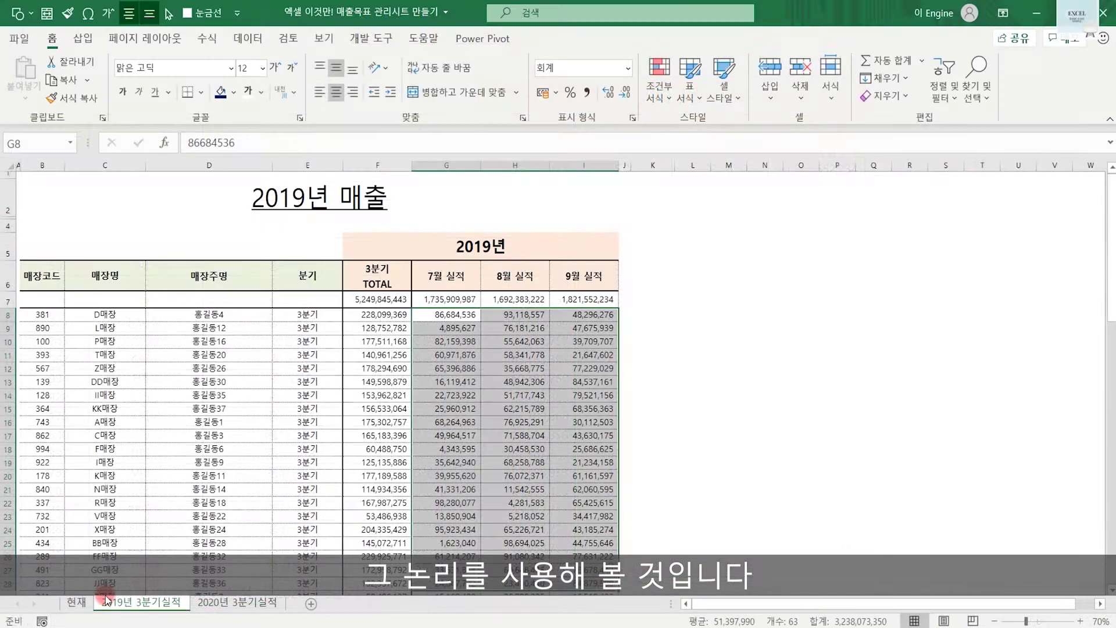
left_click(76, 604)
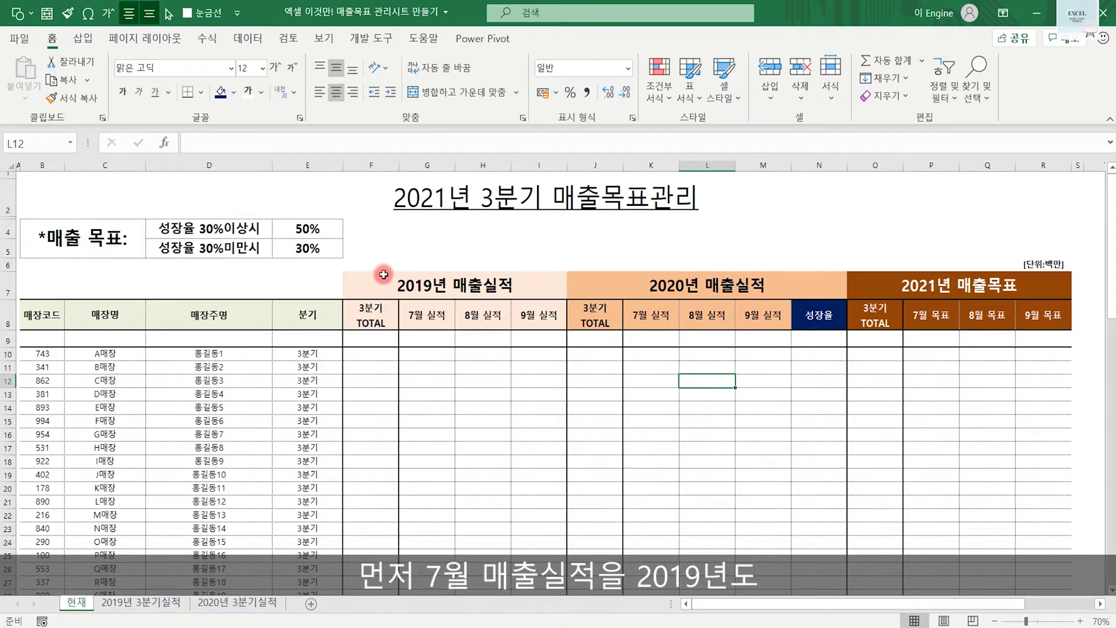
- Start an =index( formula in G10 and point it at the 2019년 3분기실적 sheet
left_click(436, 356)
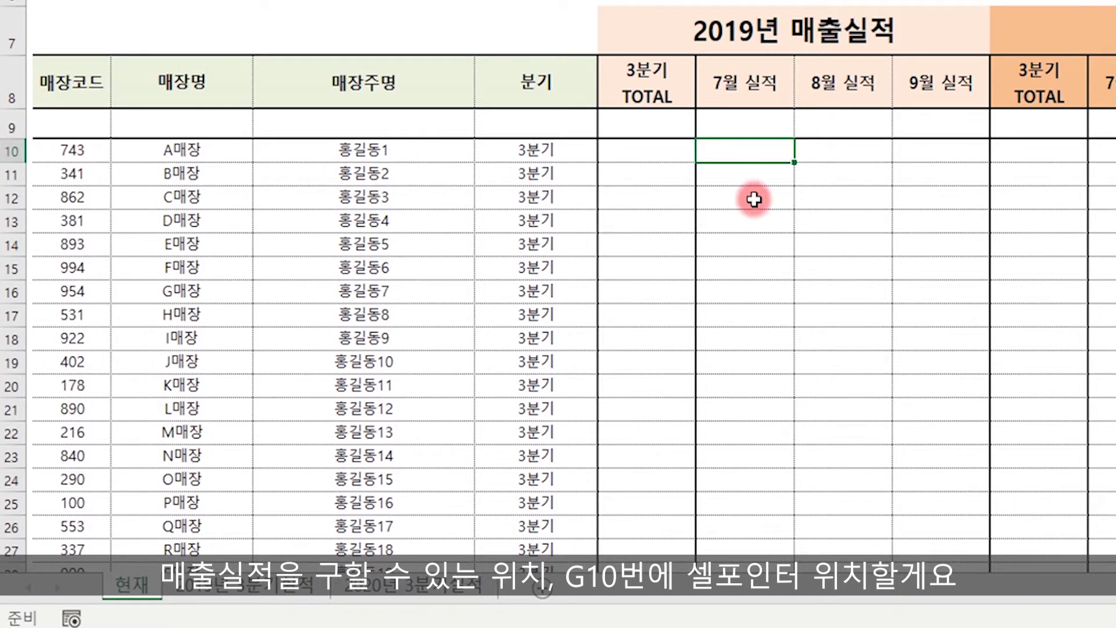
type("=index")
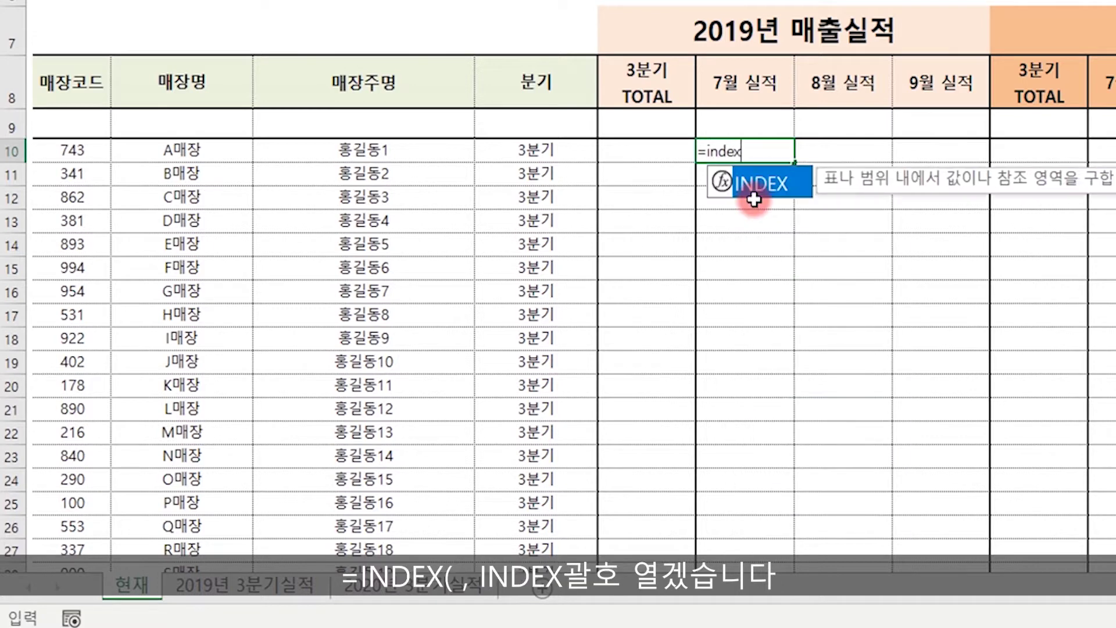
type("(")
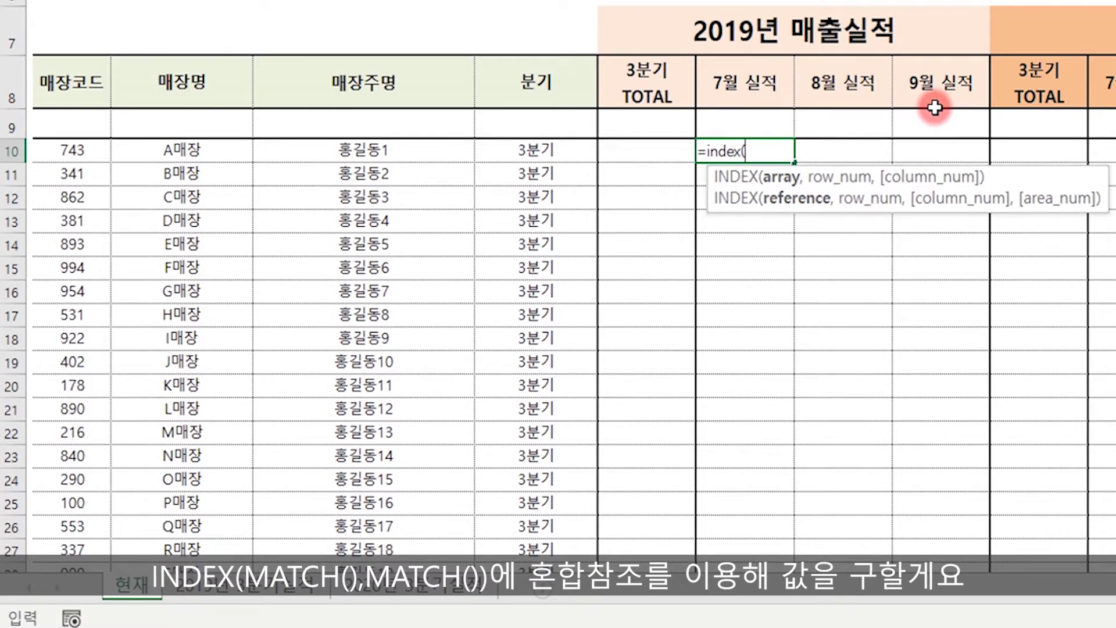
left_click(156, 603)
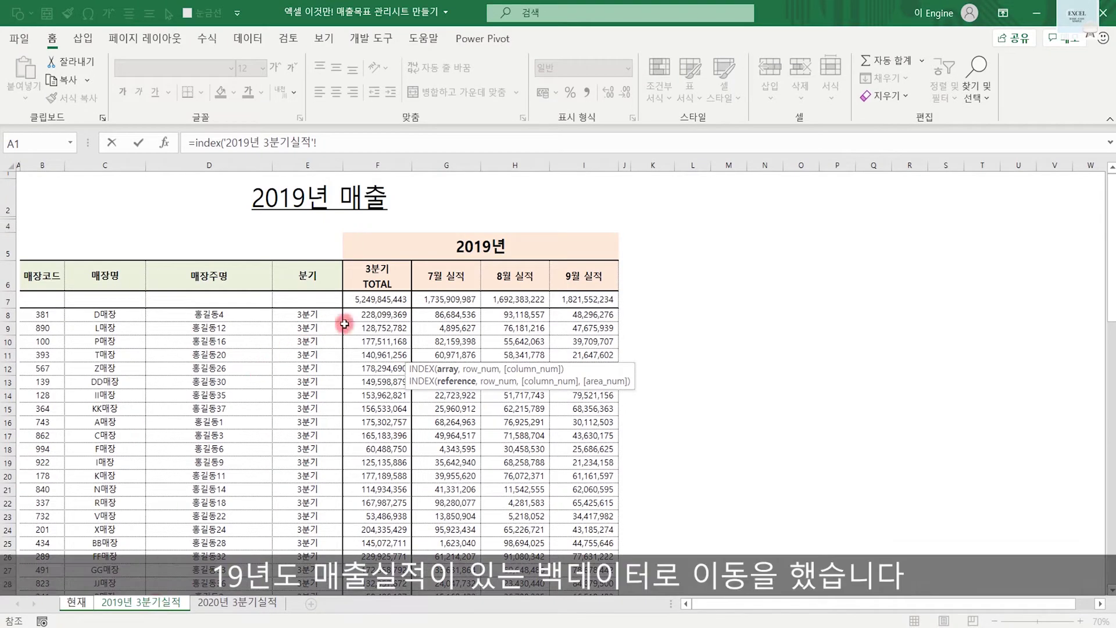
- Set the INDEX array to the absolute range '2019년 3분기실적'!$G$8:$I$44, followed by a comma
left_click_drag(598, 375, 824, 251)
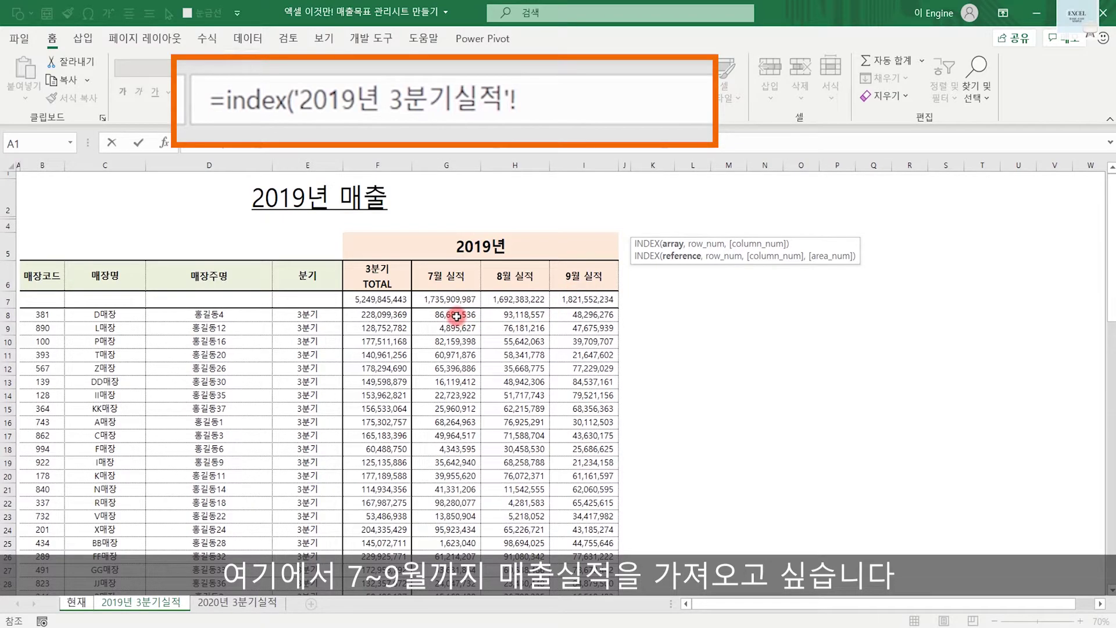
left_click_drag(456, 316, 594, 610)
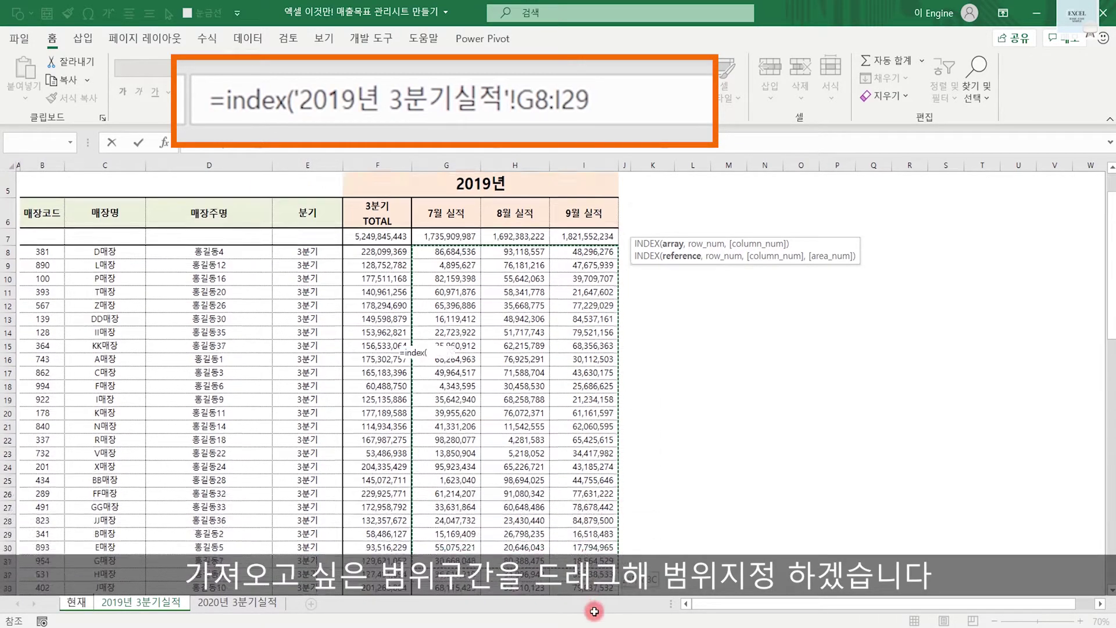
left_click_drag(594, 611, 594, 569)
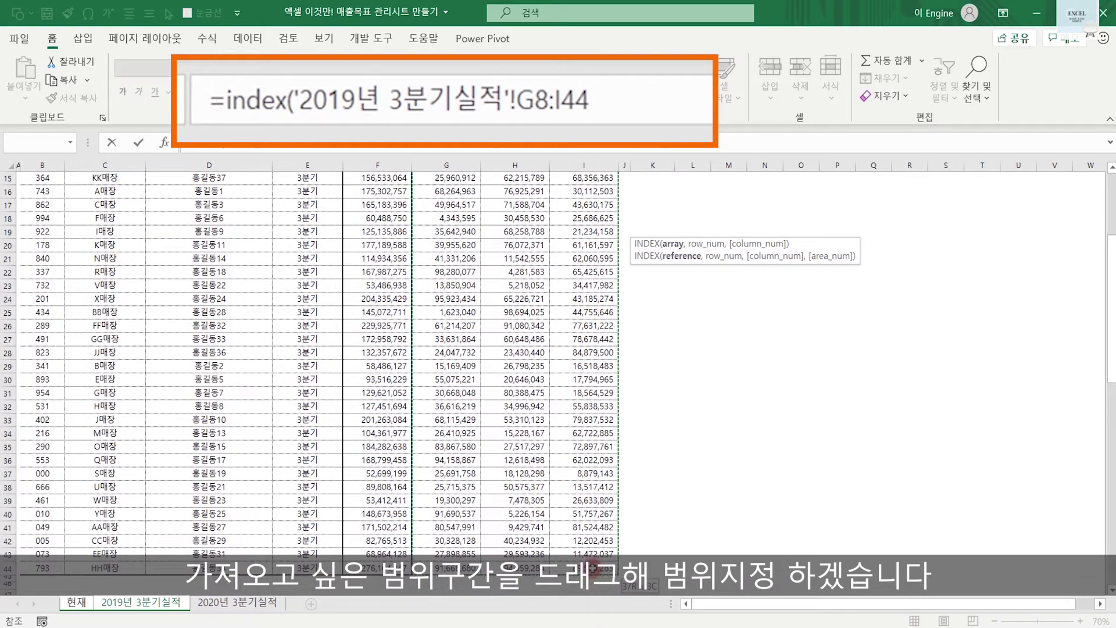
scroll(539, 360, "up", 5)
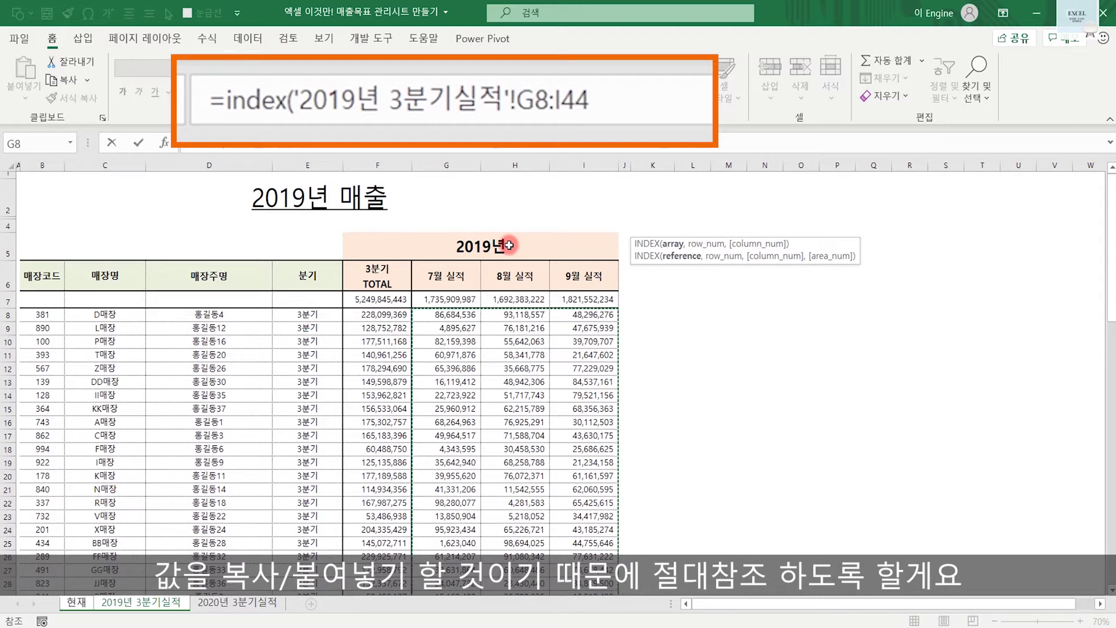
key("F4")
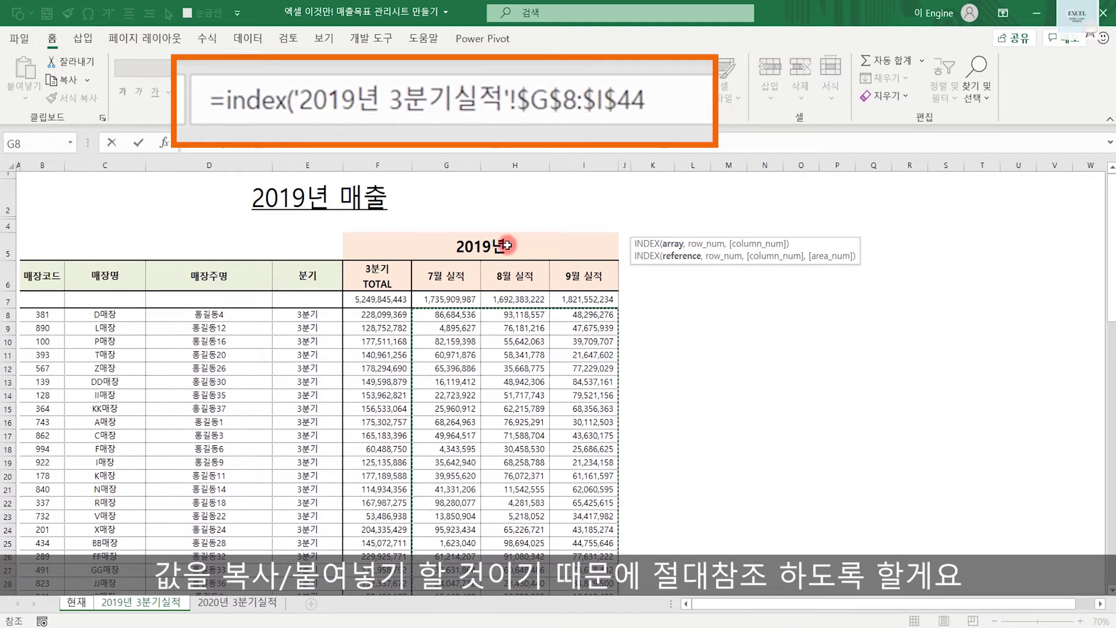
left_click(711, 88)
type(",")
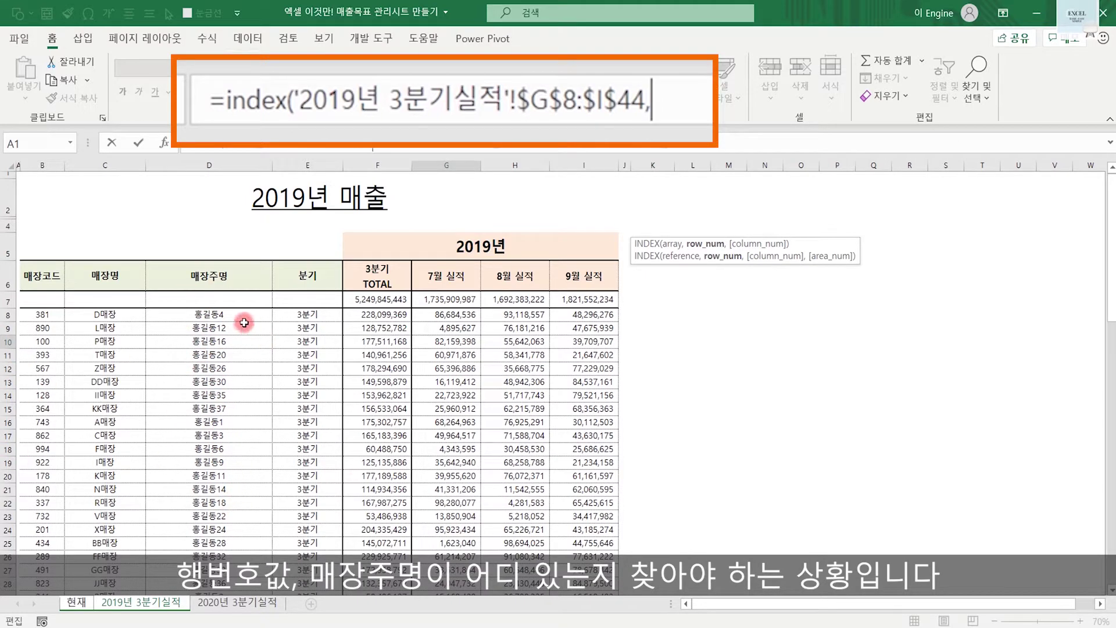
left_click(76, 603)
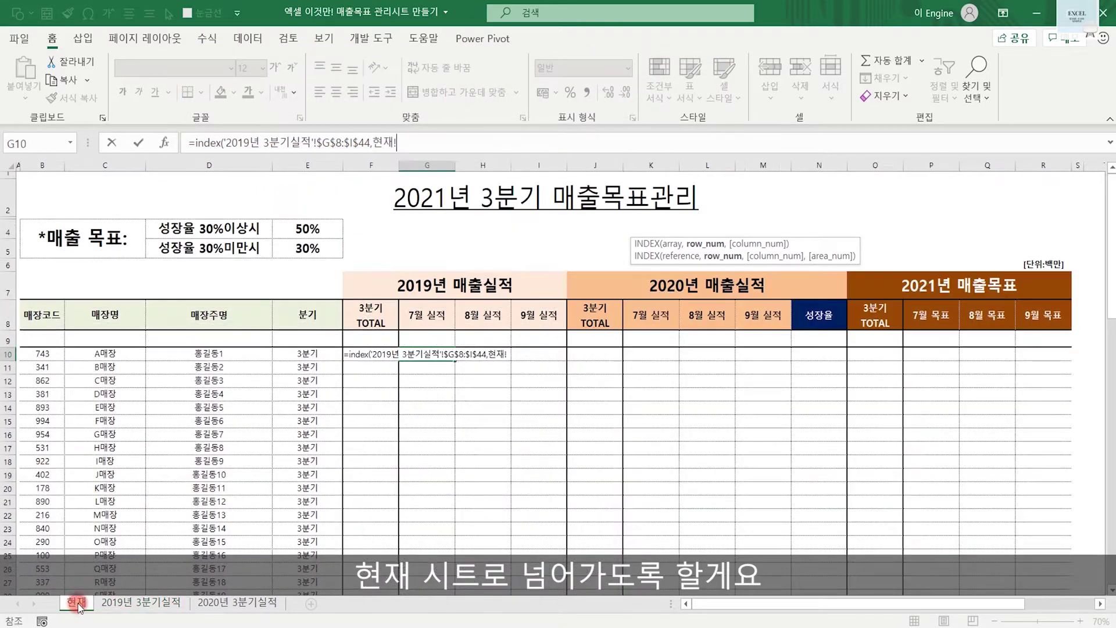
- Add a row match( using column-locked $D10 as the lookup value
key("BackSpace")
key("BackSpace")
key("BackSpace")
type("match")
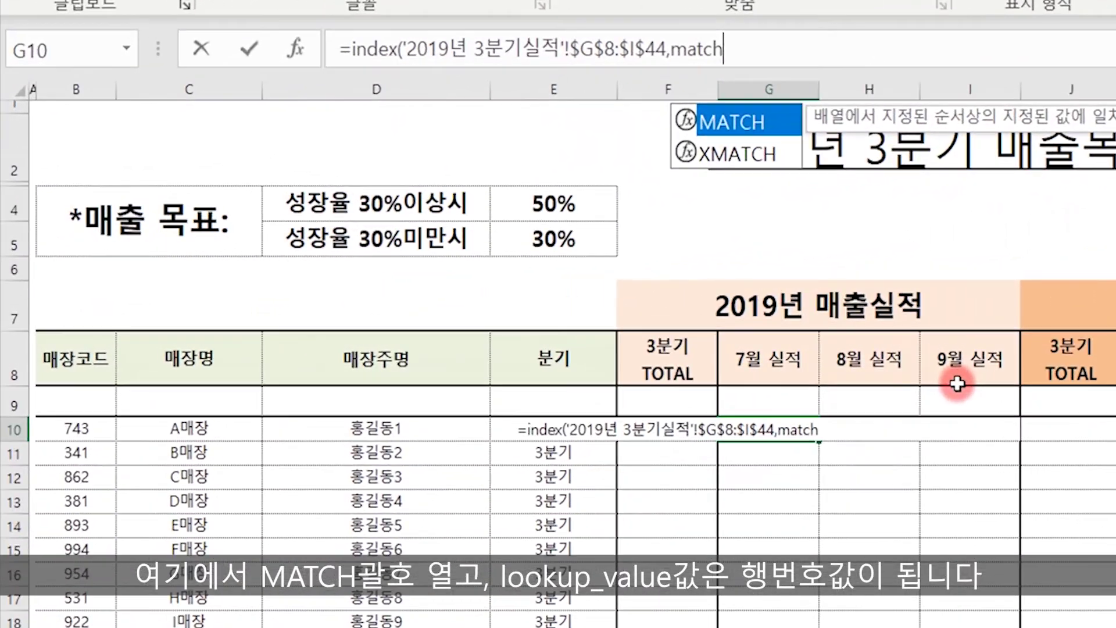
type("(")
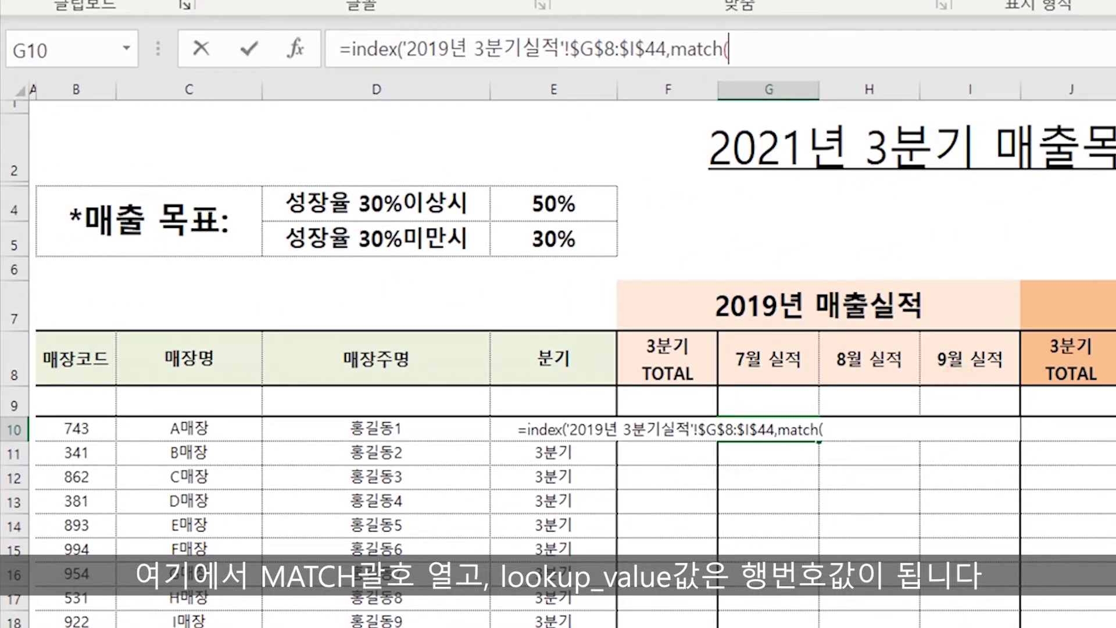
left_click_drag(907, 212, 939, 78)
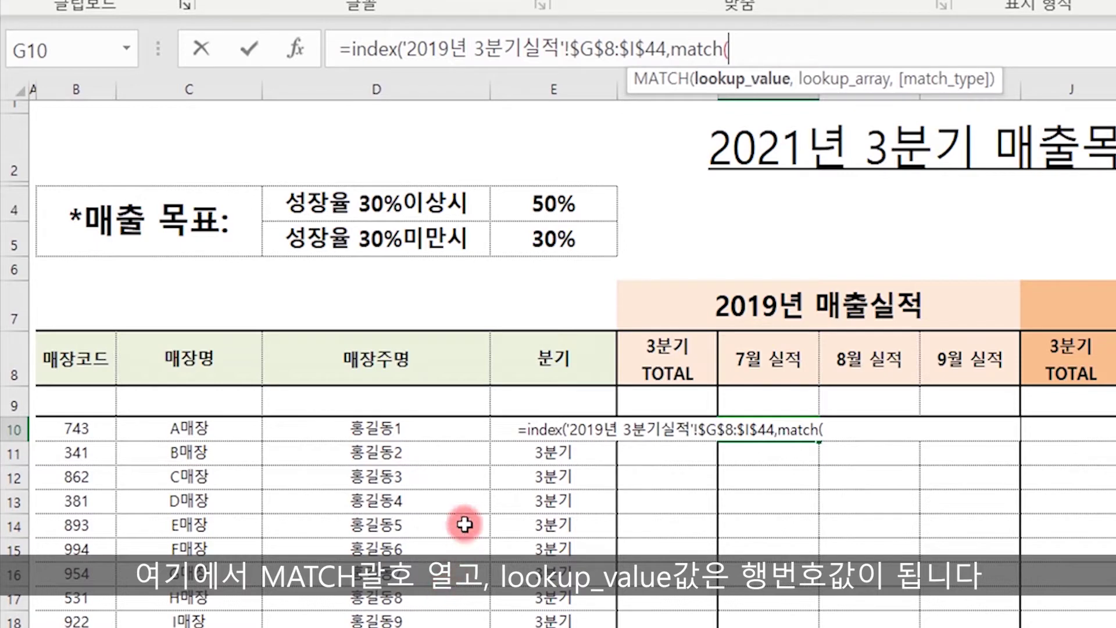
left_click(427, 433)
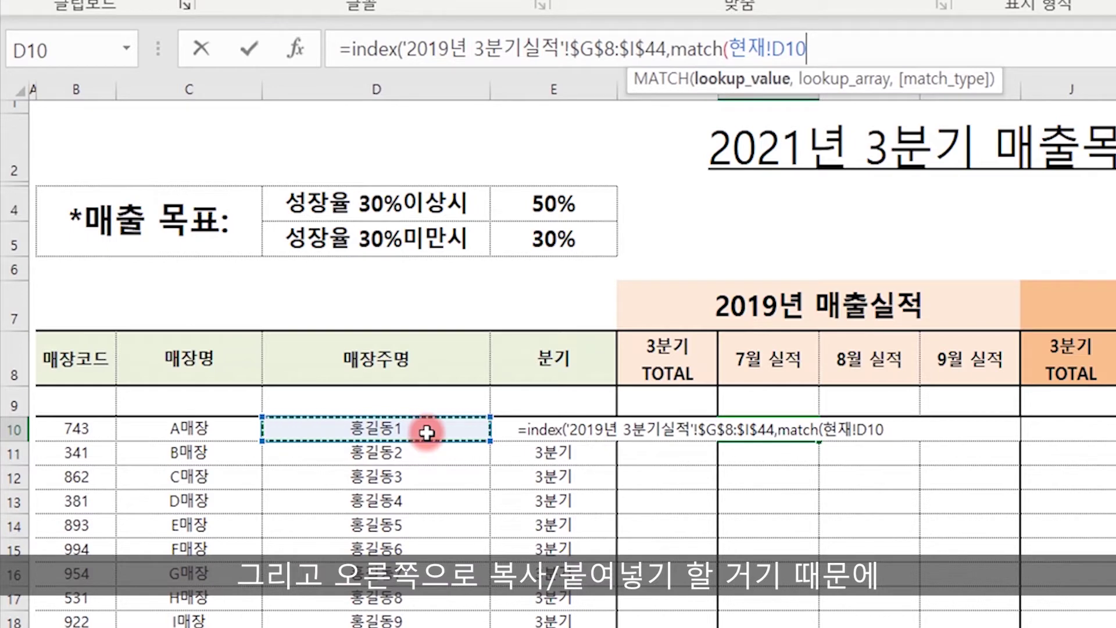
key("F4")
key("F4")
key("F4")
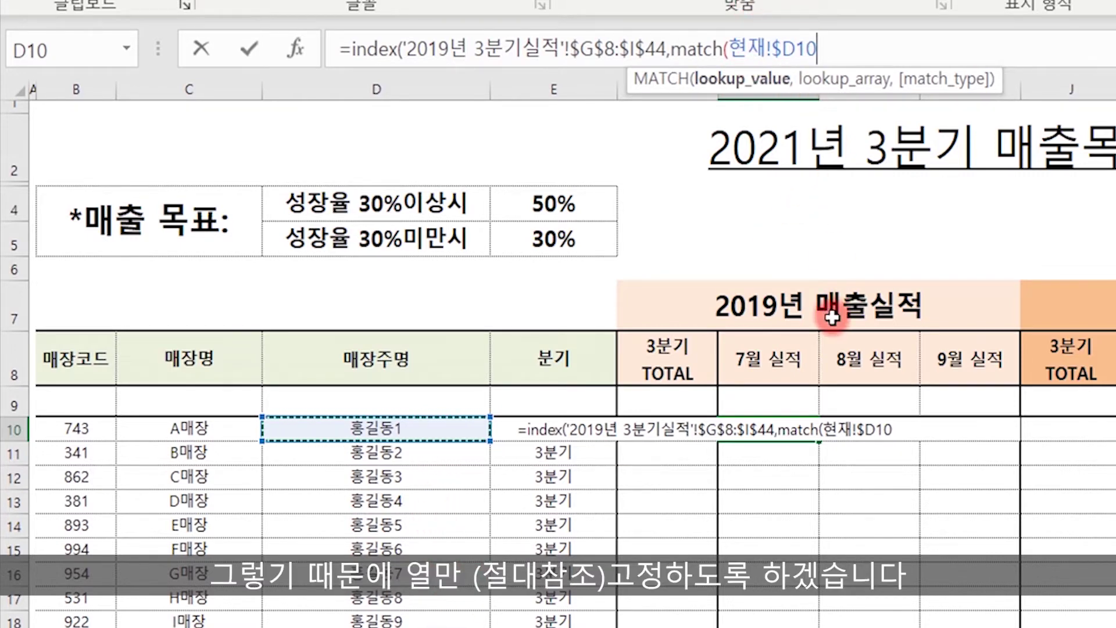
type(",")
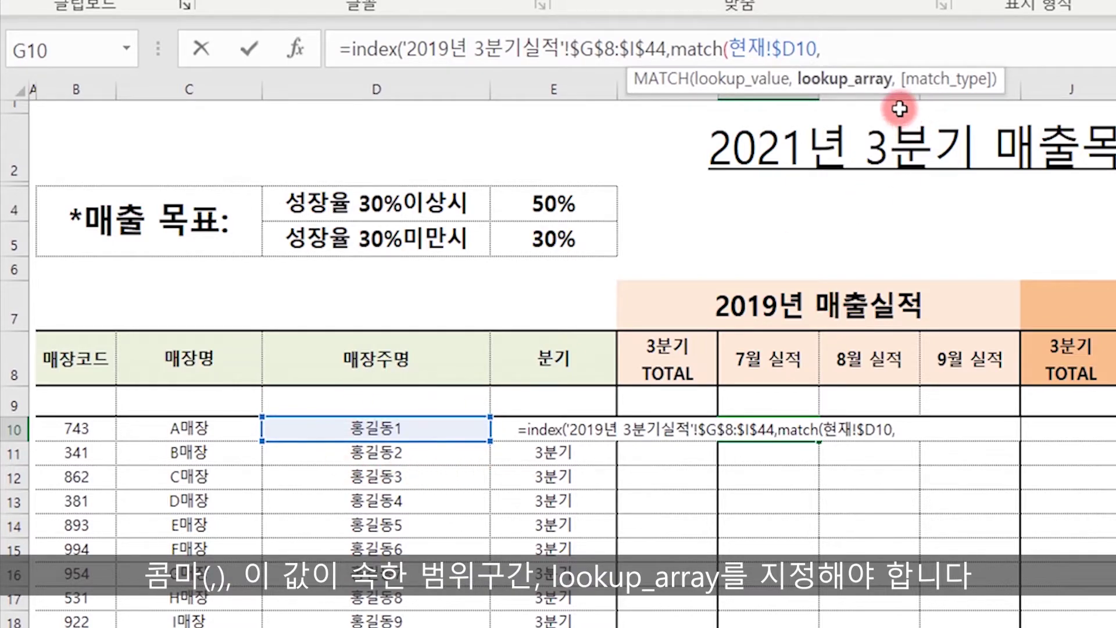
left_click(141, 602)
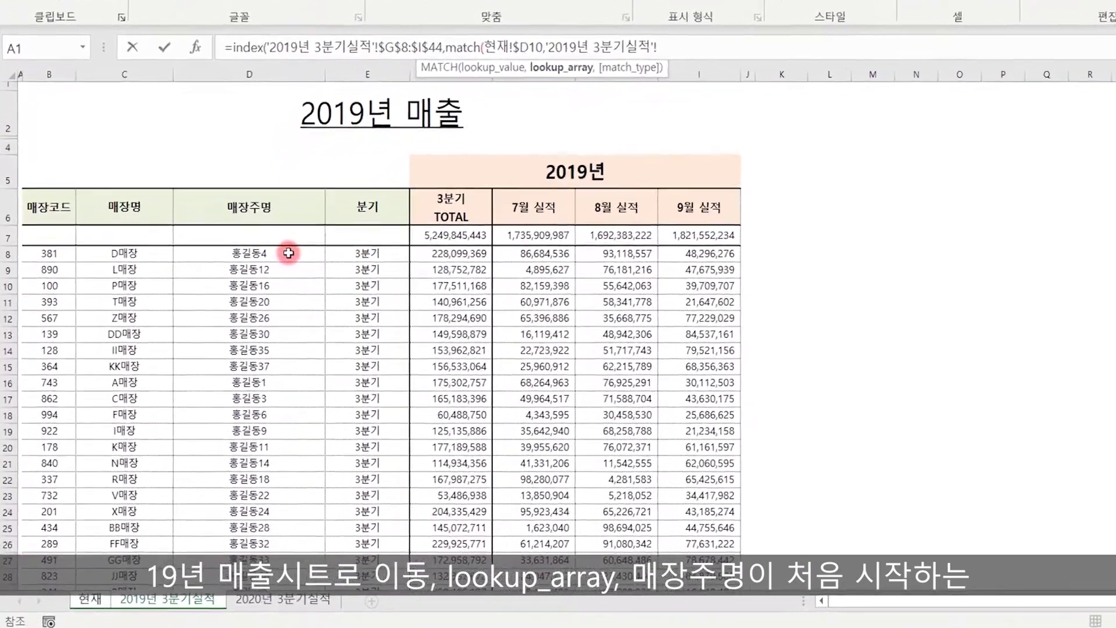
- Complete the row MATCH over $D$8:$D$44 with match type 0, then start a second match(
left_click(240, 314)
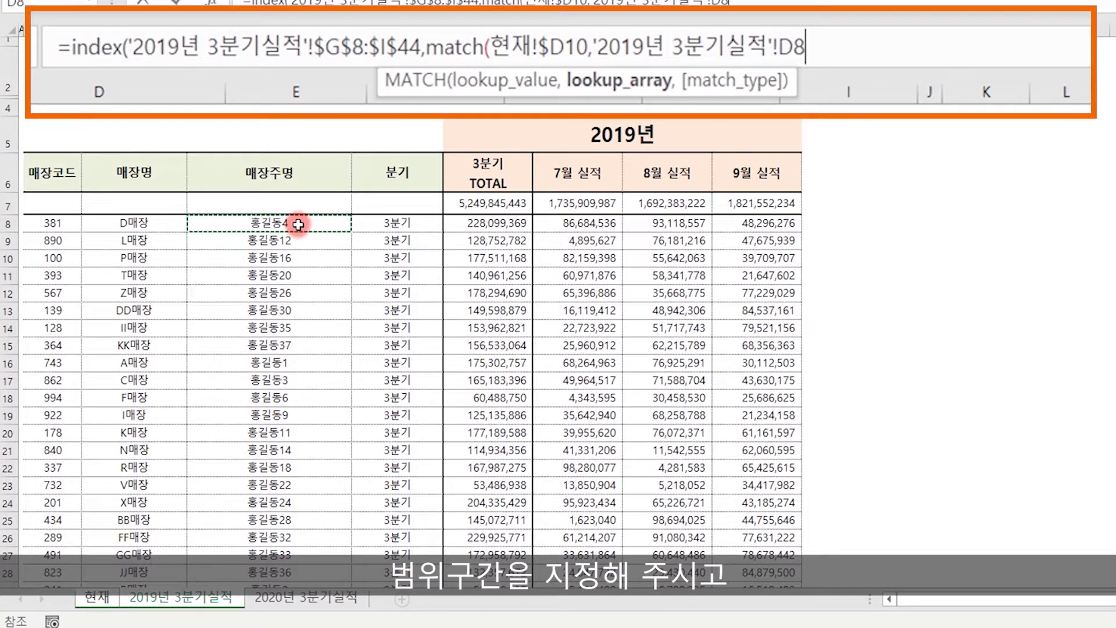
key("ctrl+shift+Down")
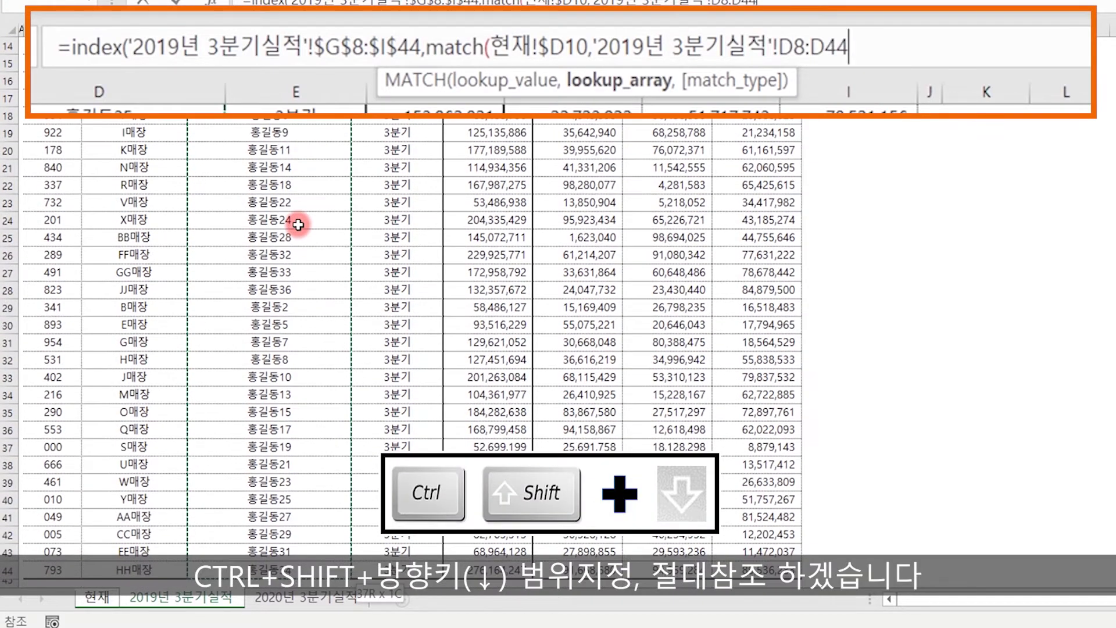
key("F4")
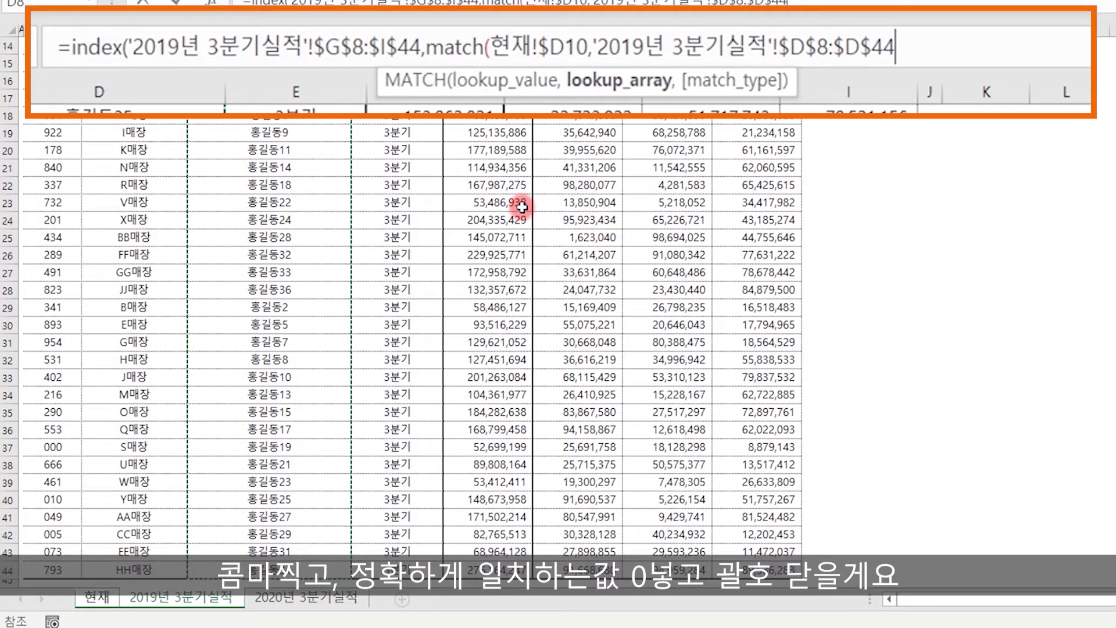
type(",0")
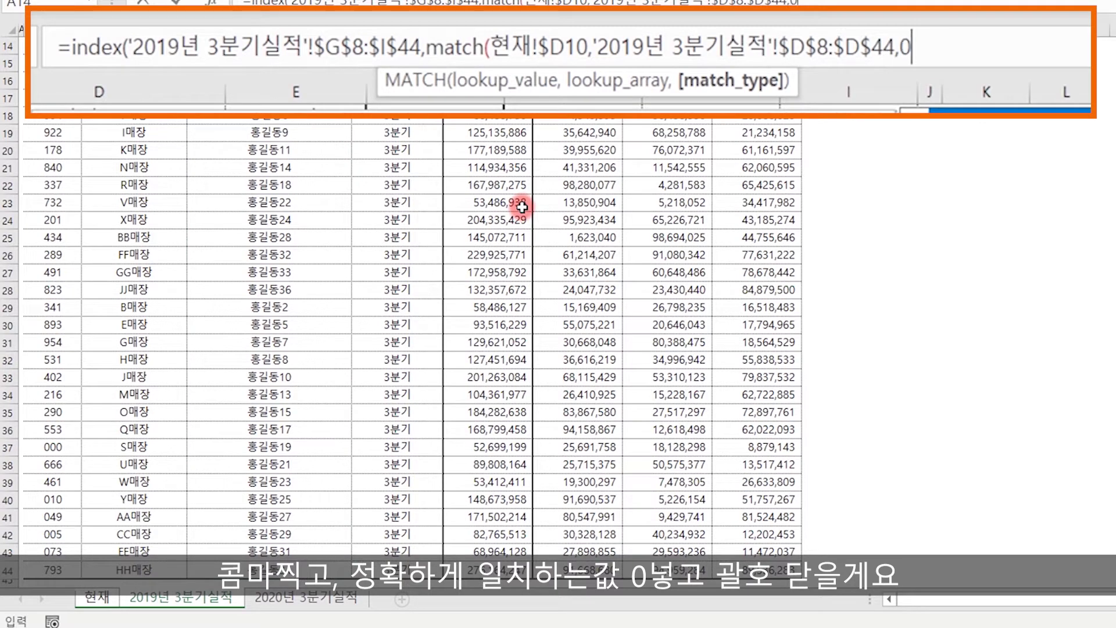
type(")")
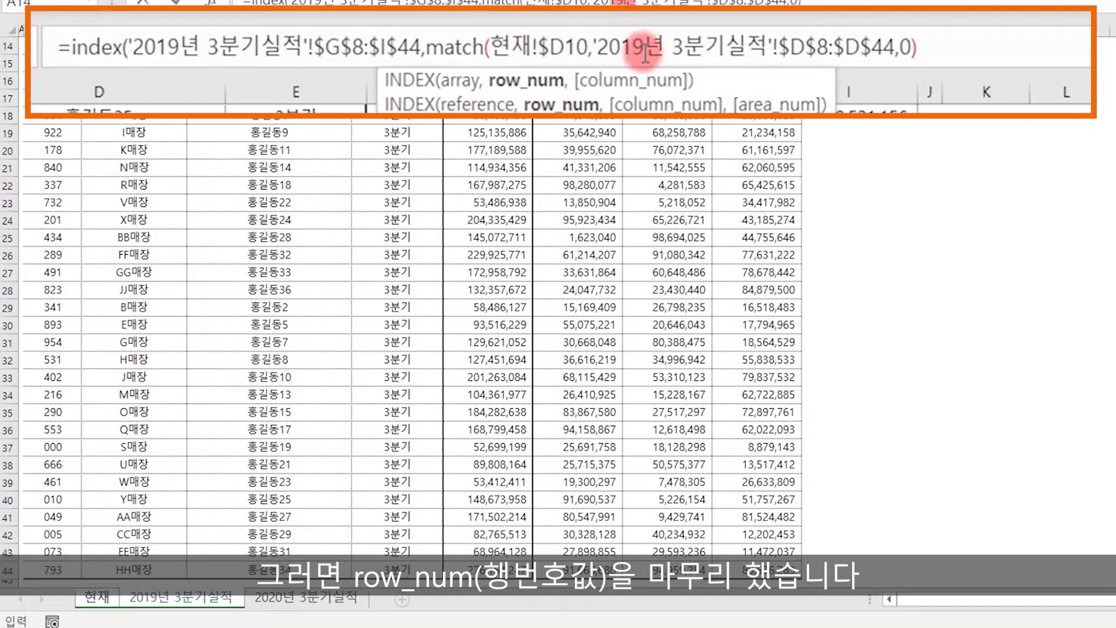
scroll(818, 135, "up", 5)
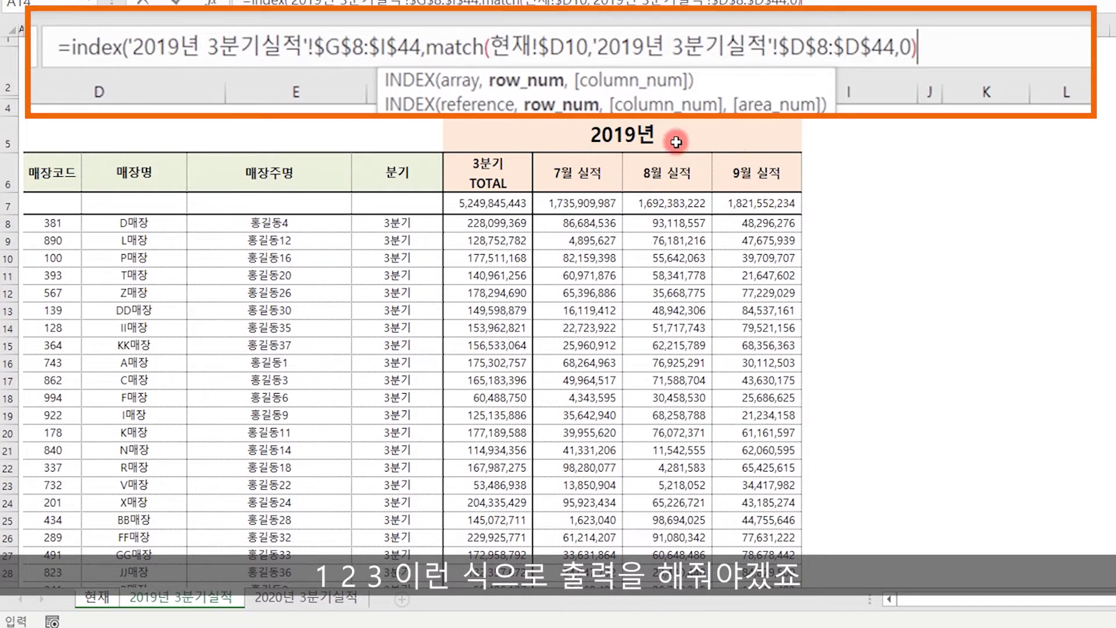
type(",match")
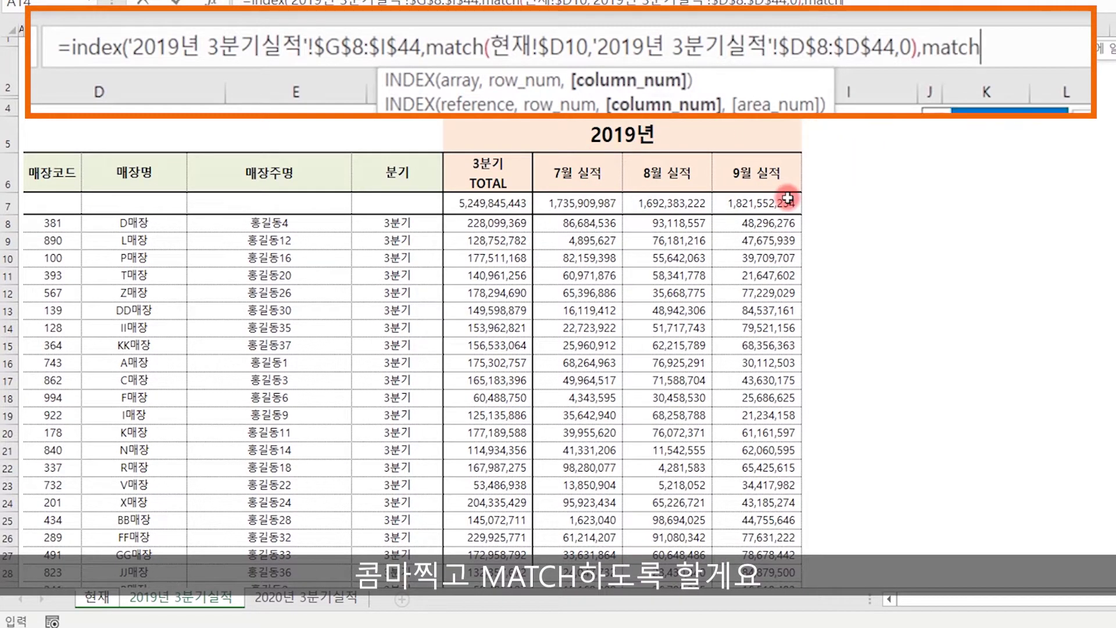
type("(")
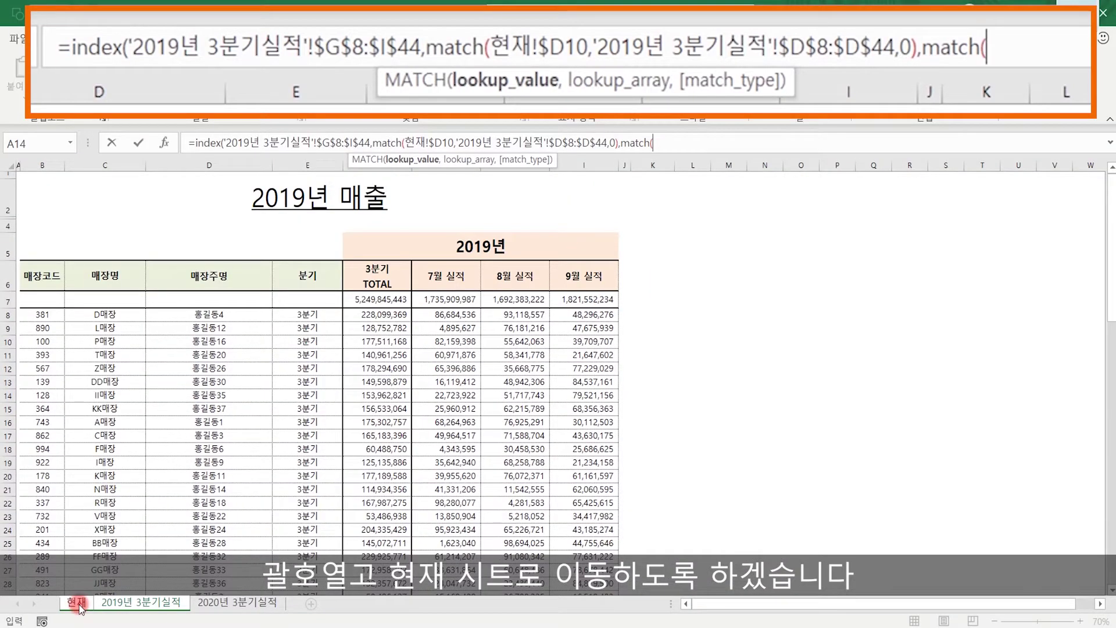
- Match G$8 against the 2019 headers $G$6:$I$6 and commit, so G10 shows 68264963
left_click(76, 602)
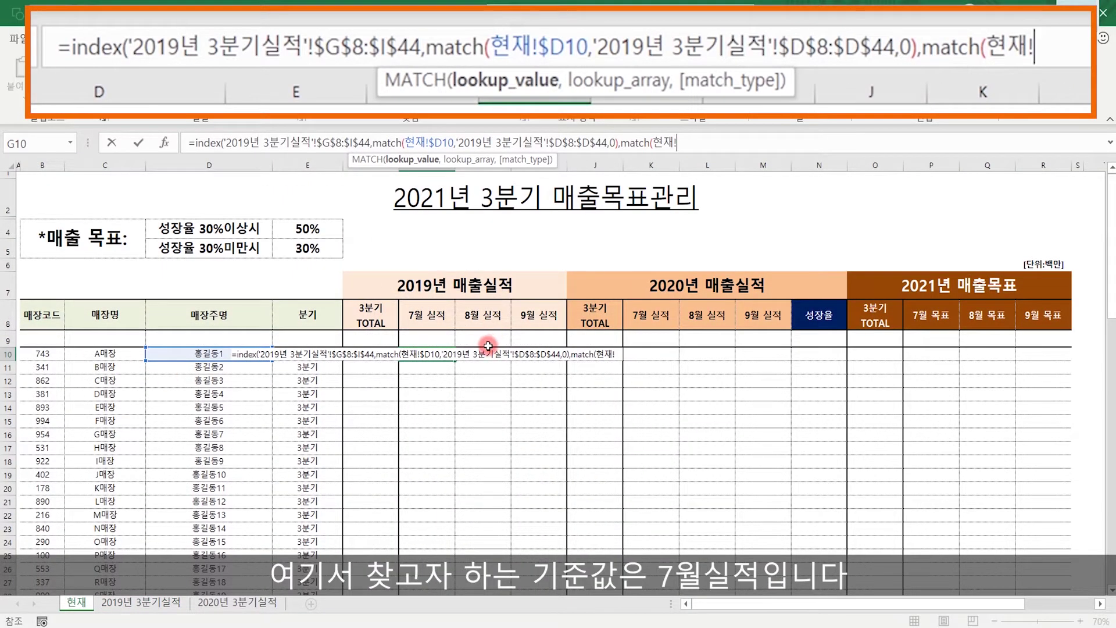
left_click(430, 315)
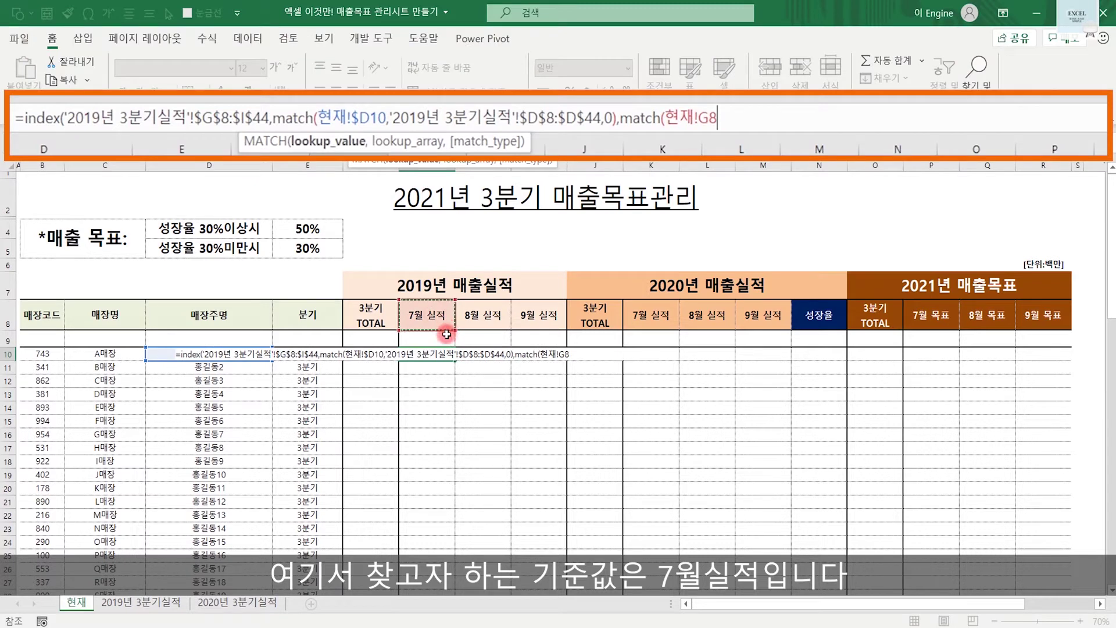
key("F4")
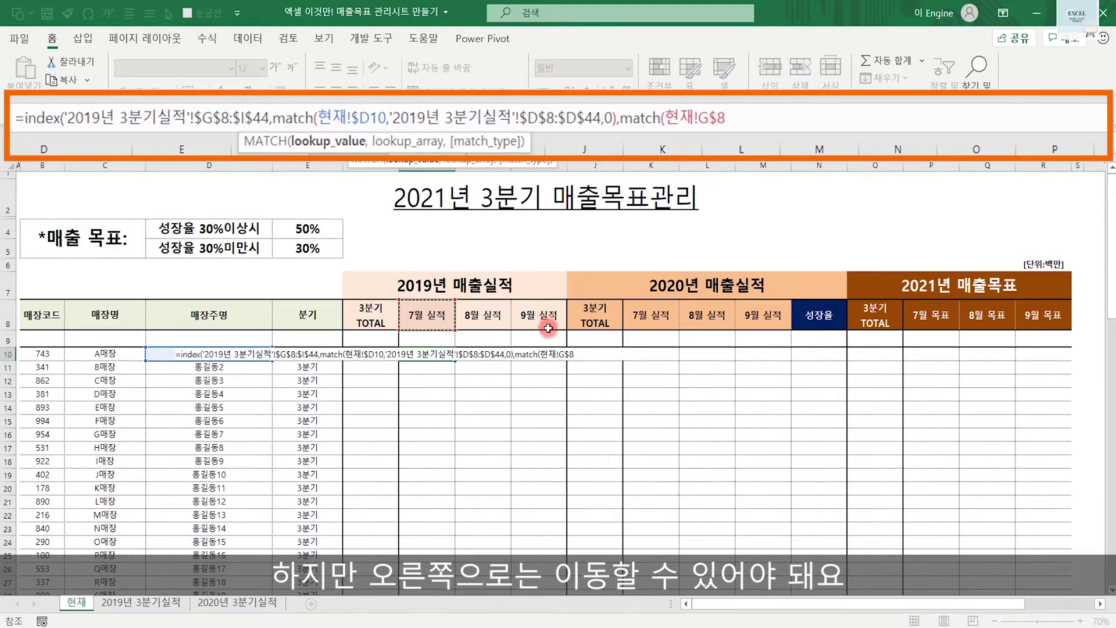
type(",")
left_click(155, 605)
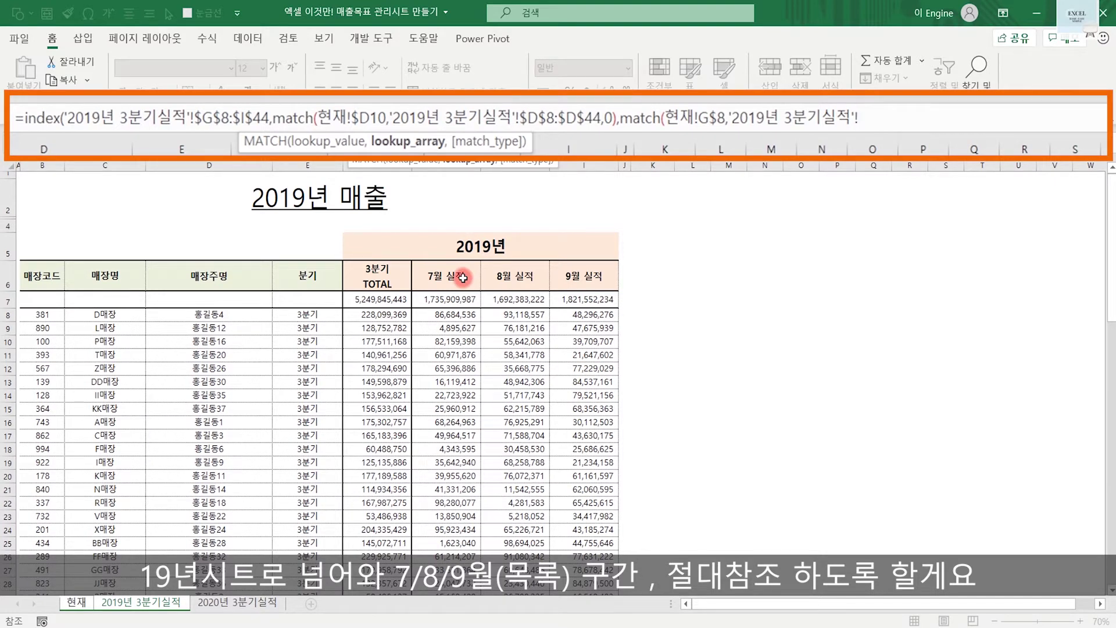
left_click_drag(462, 278, 580, 283)
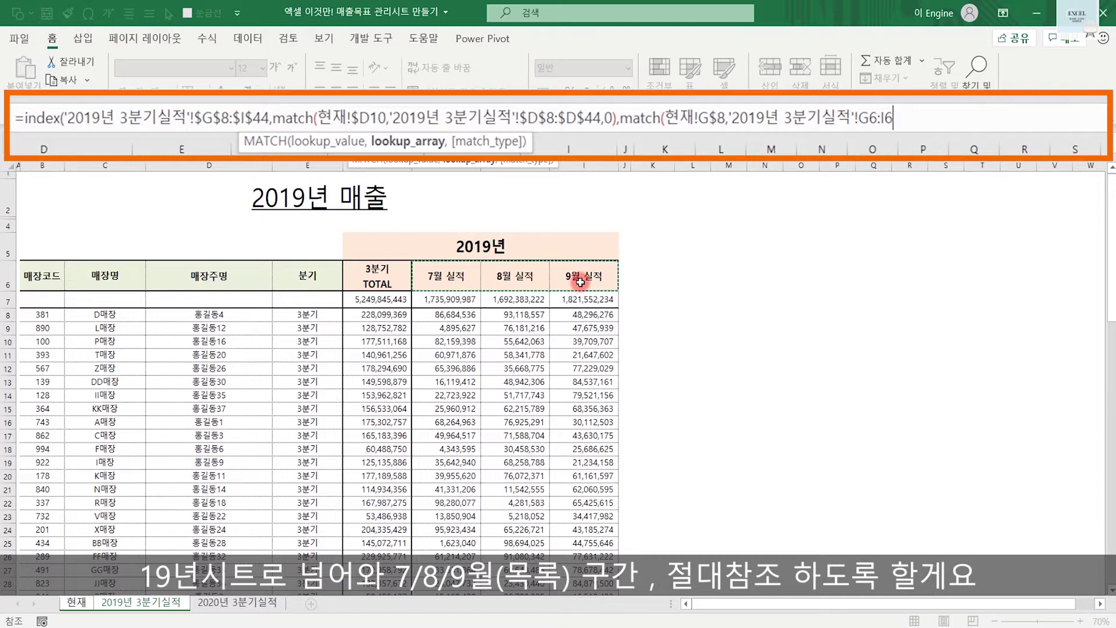
key("F4")
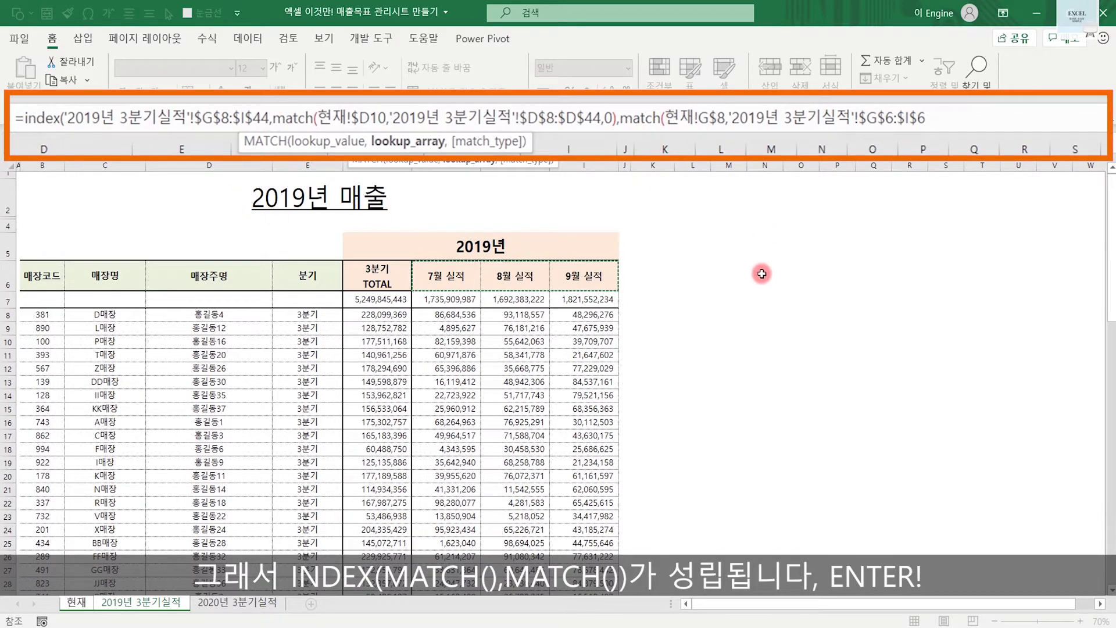
type("))")
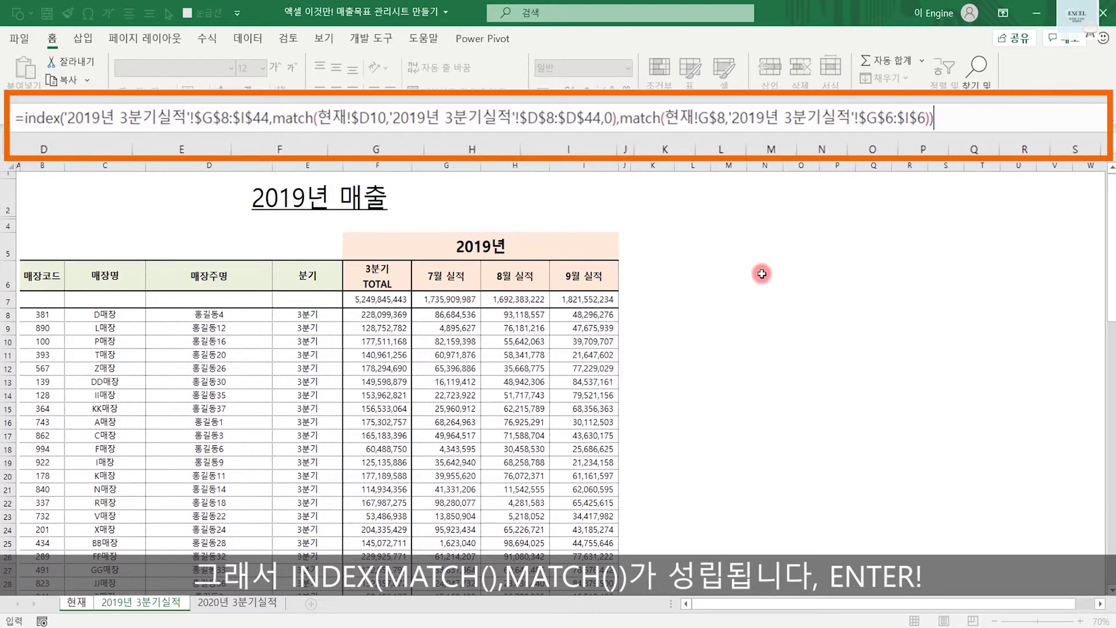
key("Return")
left_click(250, 359)
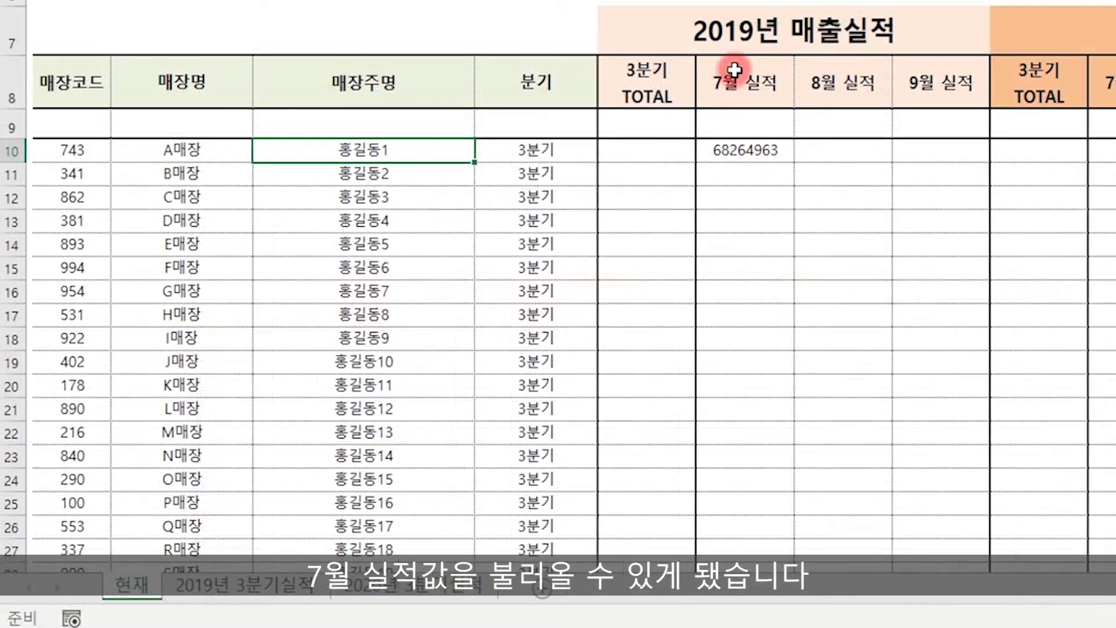
left_click(427, 354)
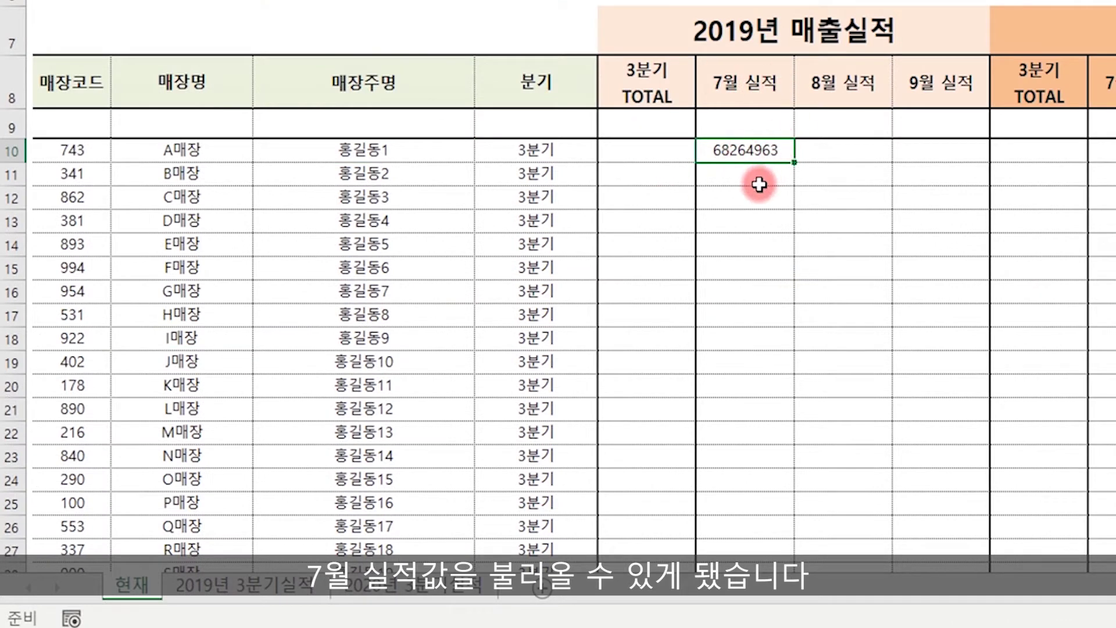
left_click_drag(793, 163, 963, 168)
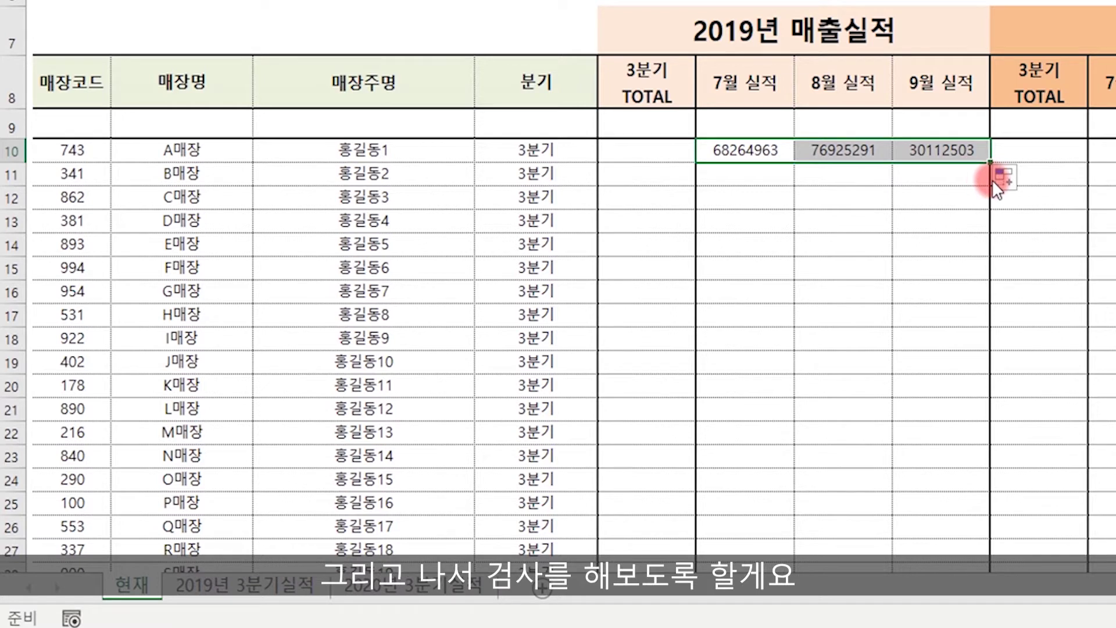
left_click(429, 153)
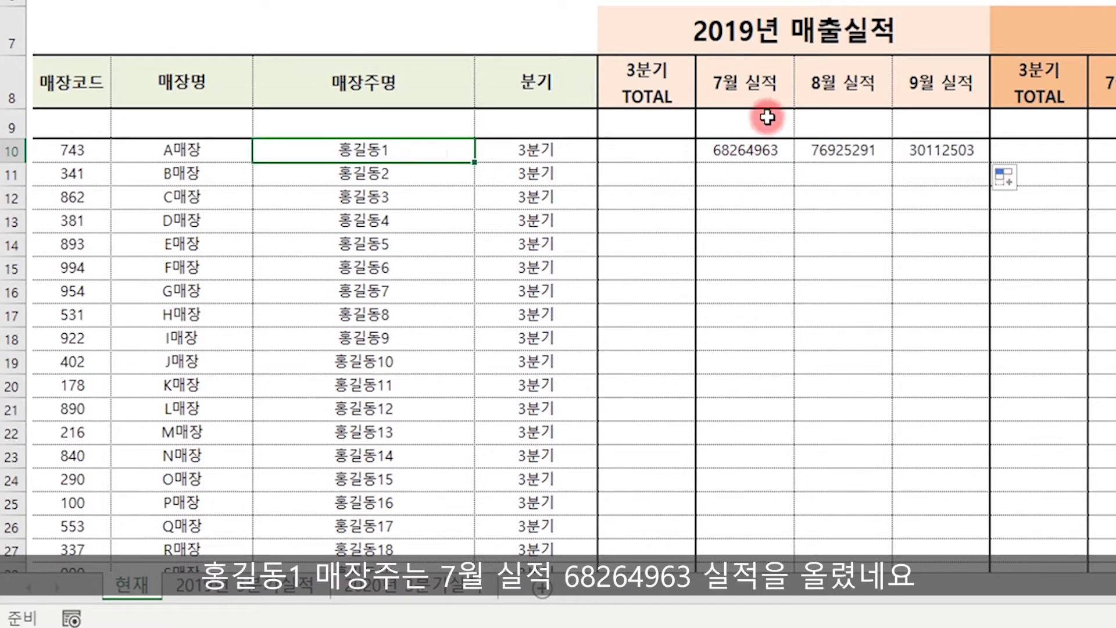
left_click(744, 150)
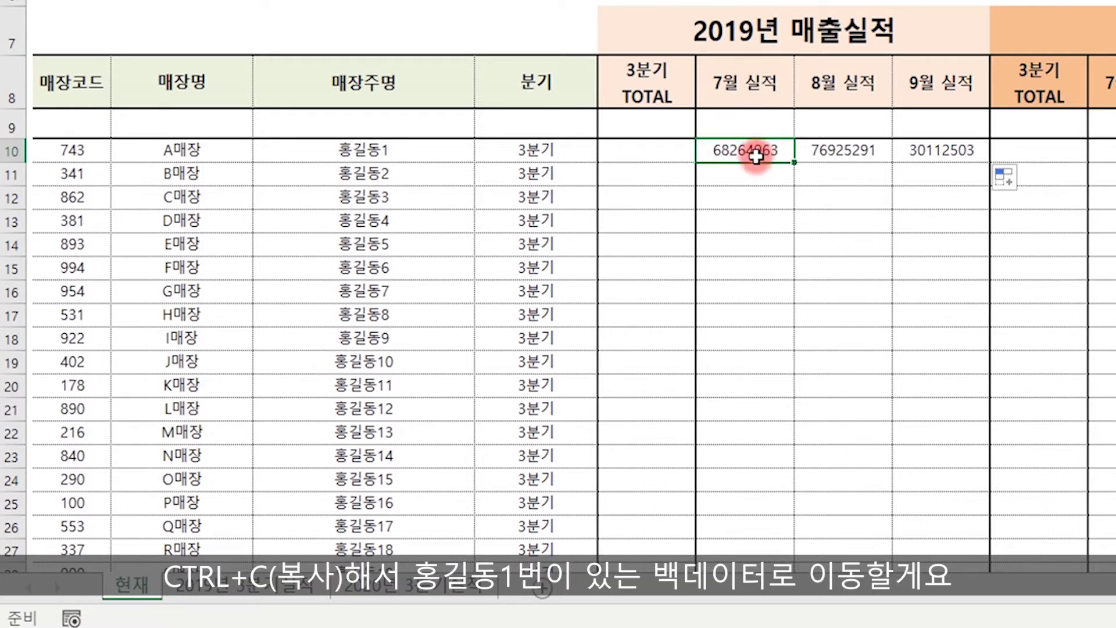
key("ctrl+c")
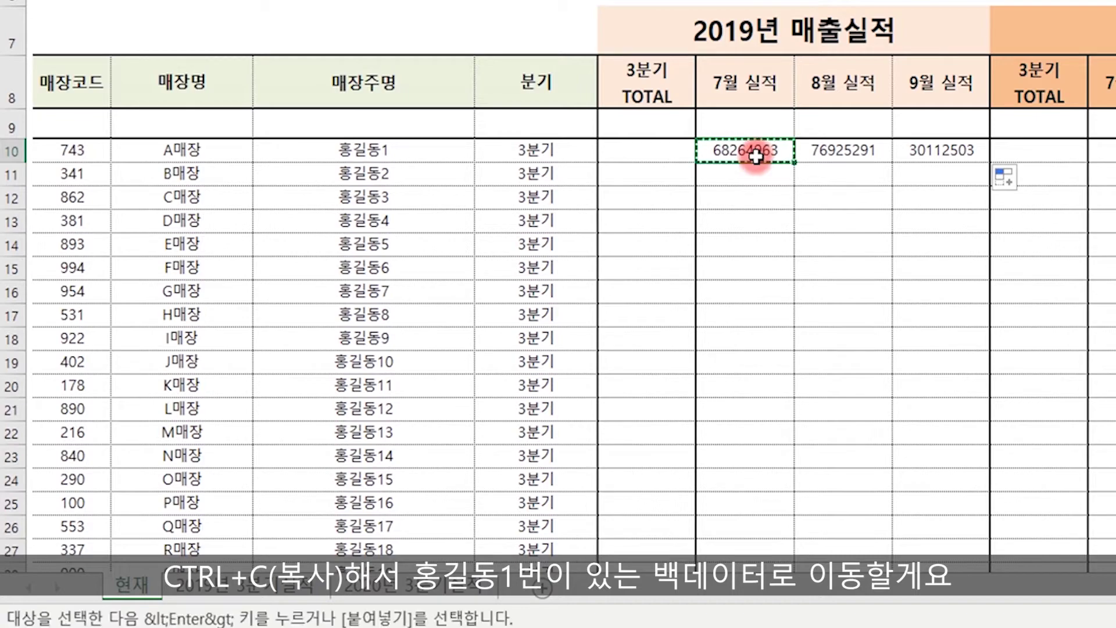
left_click(242, 588)
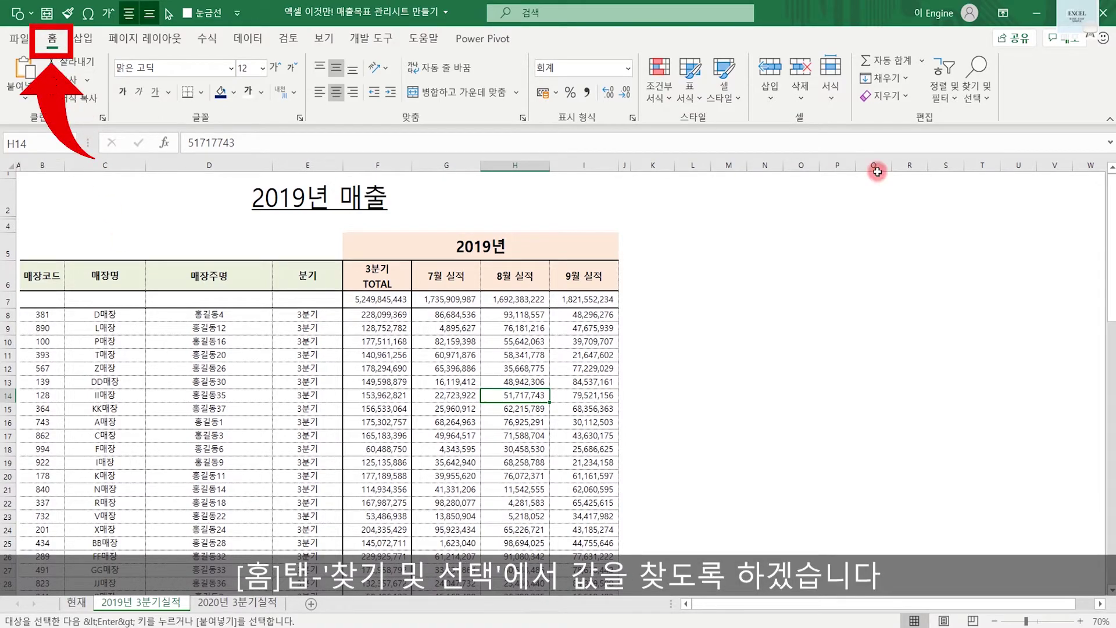
- Find 68264963 on the 2019 sheet and highlight the found cell with a light fill
left_click(976, 84)
left_click(995, 121)
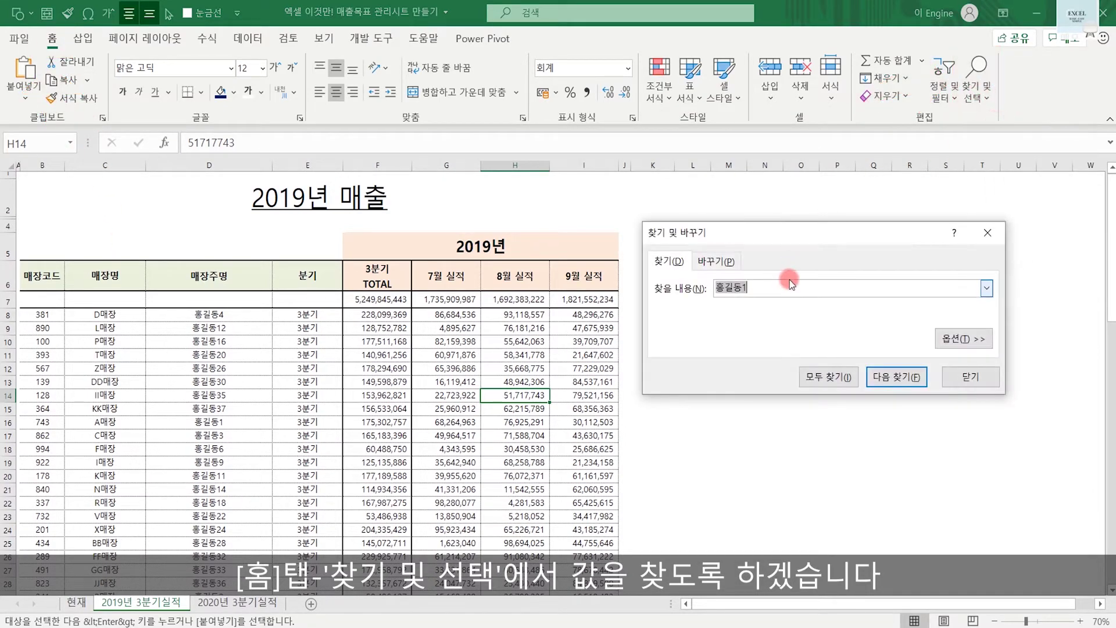
key("ctrl+v")
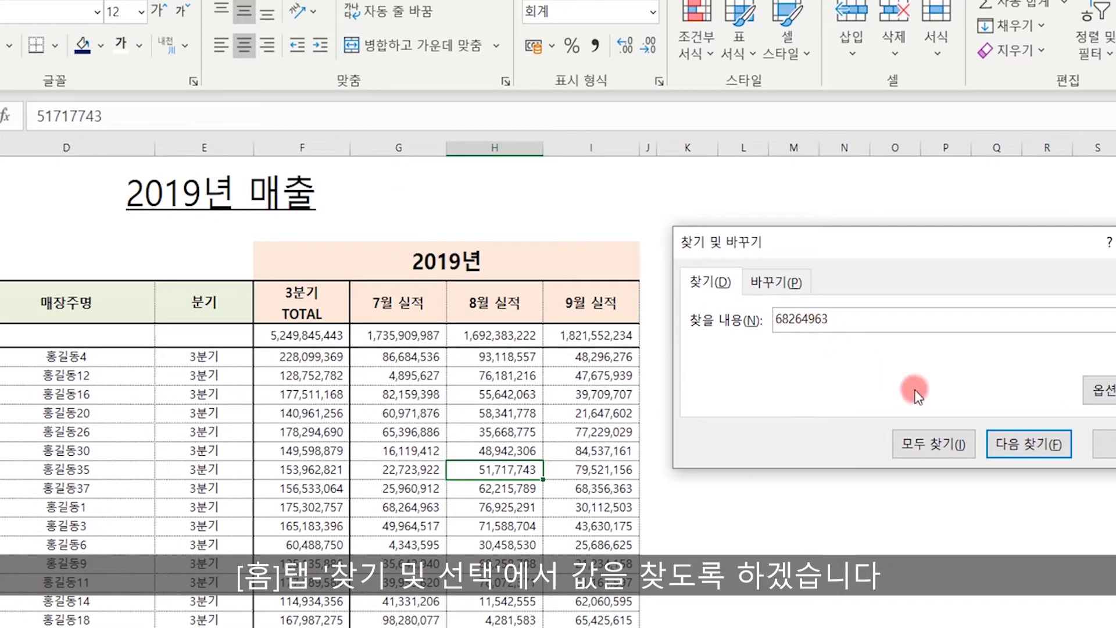
left_click(1002, 444)
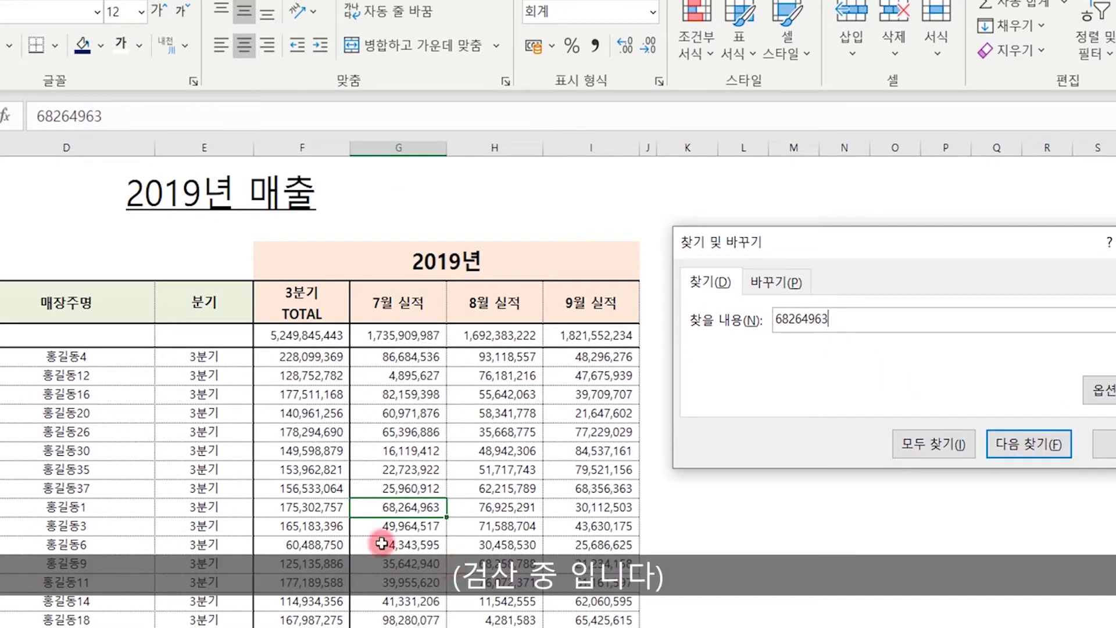
left_click(101, 46)
left_click(229, 119)
mouse_move(401, 507)
left_mouse_down()
mouse_move(97, 509)
mouse_move(407, 513)
left_mouse_up()
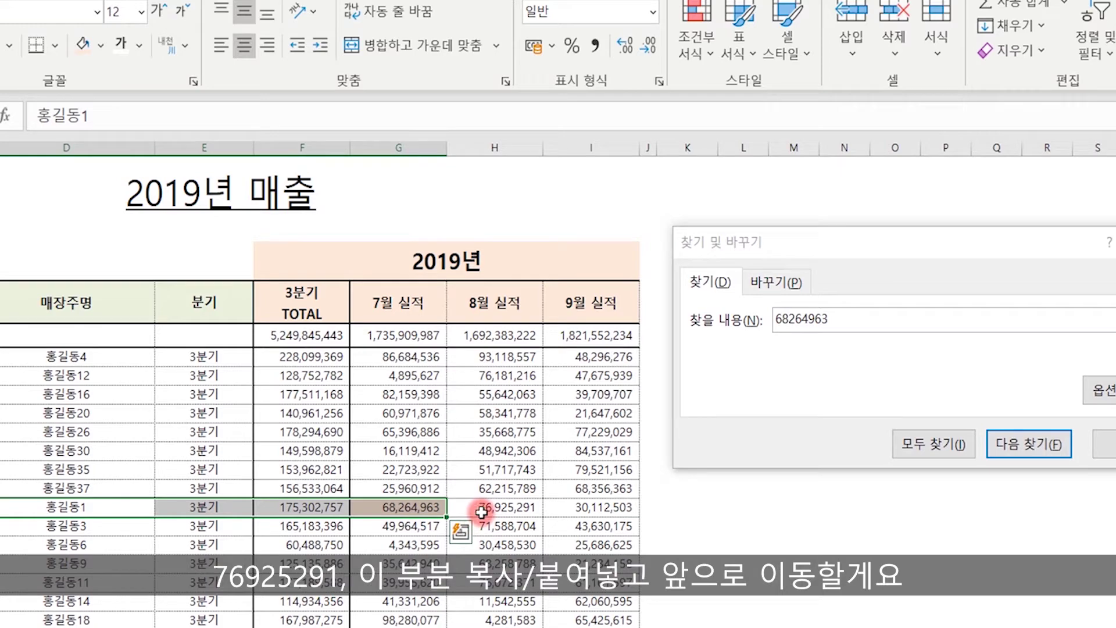
- Search for the August figure 76,925,291, compare it with H10 on 현재, and close Find
left_click(502, 510)
key("ctrl+c")
left_click(739, 316)
key("ctrl+v")
key("ctrl+Page_Up")
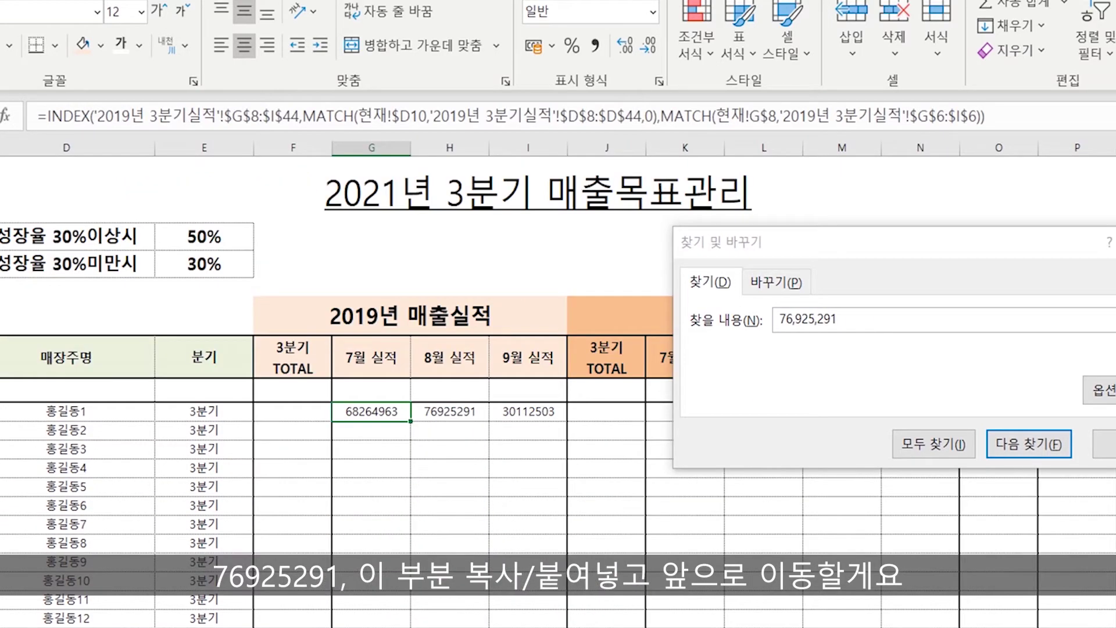
left_click(438, 414)
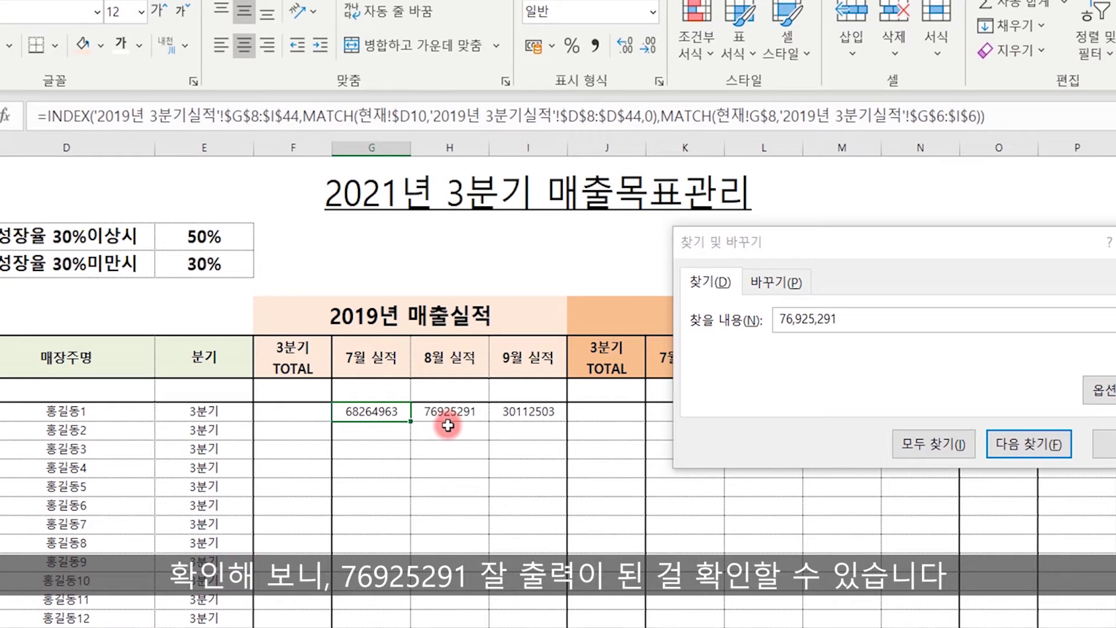
left_click(768, 324)
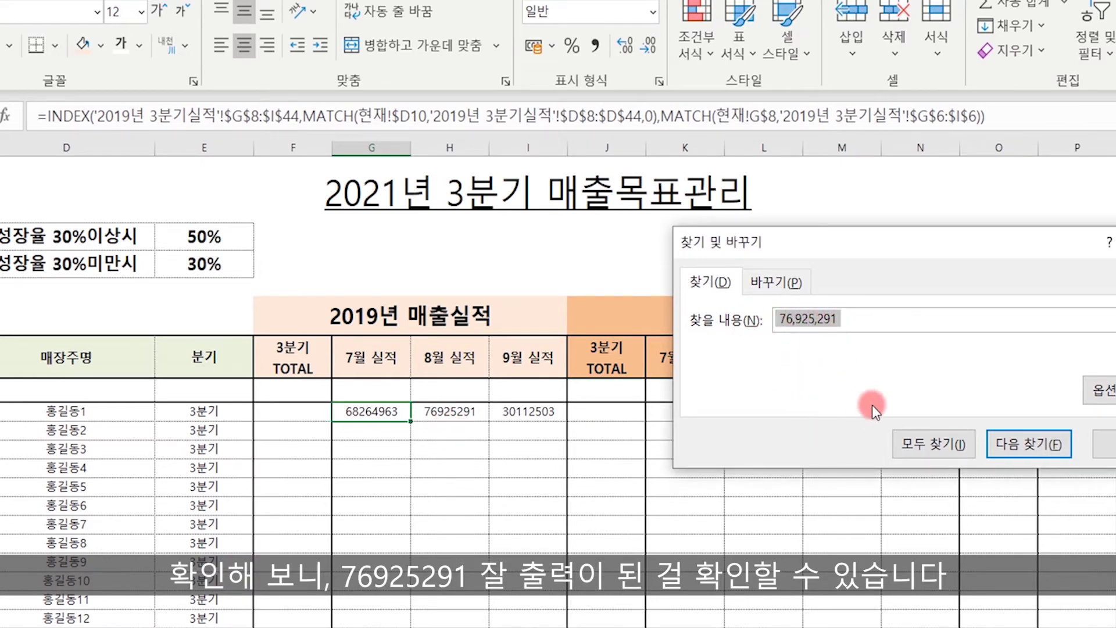
key("Escape")
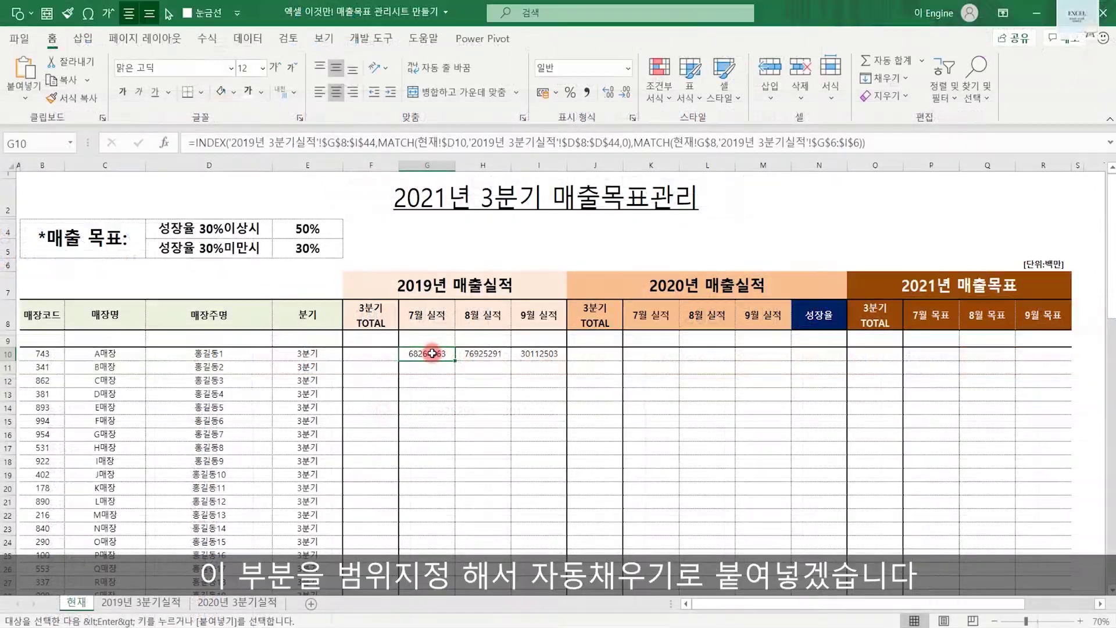
left_click_drag(432, 353, 545, 356)
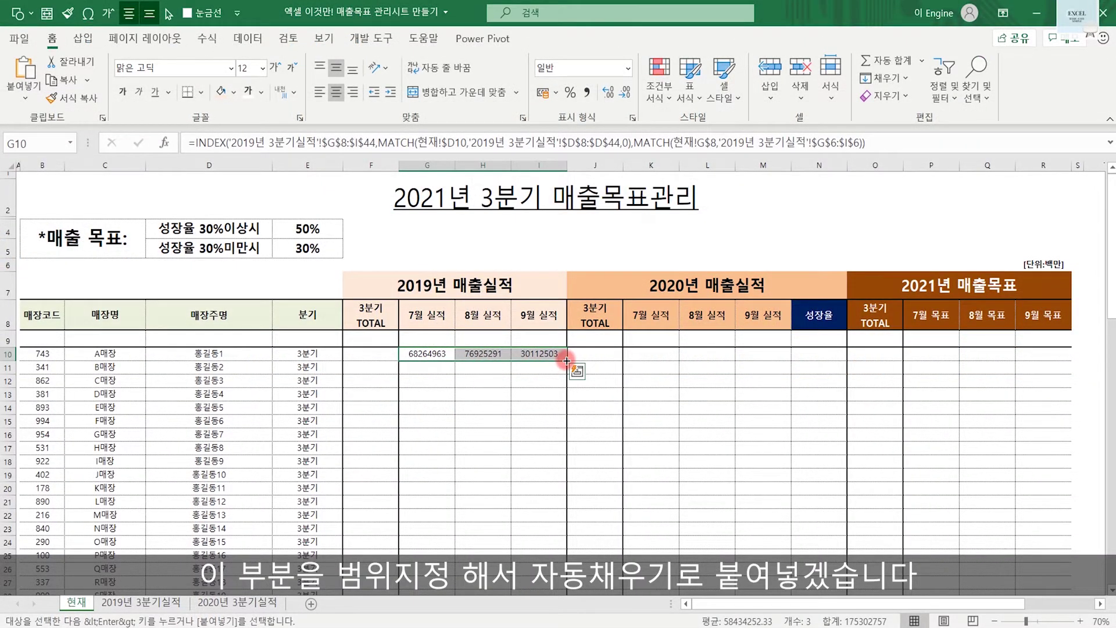
- Copy the G10:I10 2019 July–September lookups down all store rows and apply Comma Style
left_click_drag(567, 361, 533, 446)
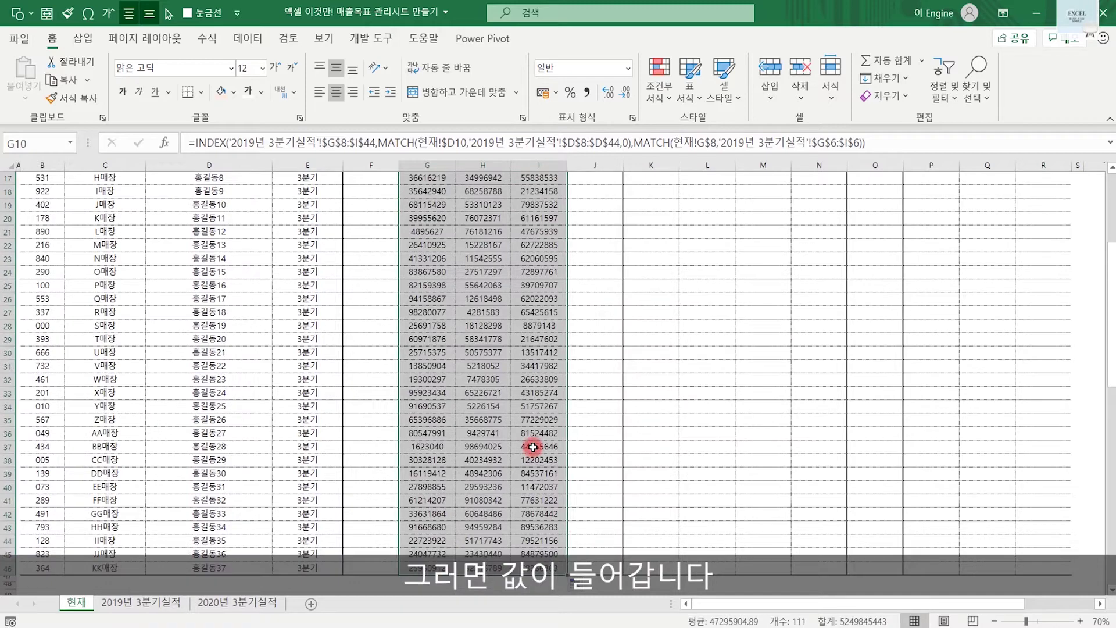
scroll(515, 347, "up", 4)
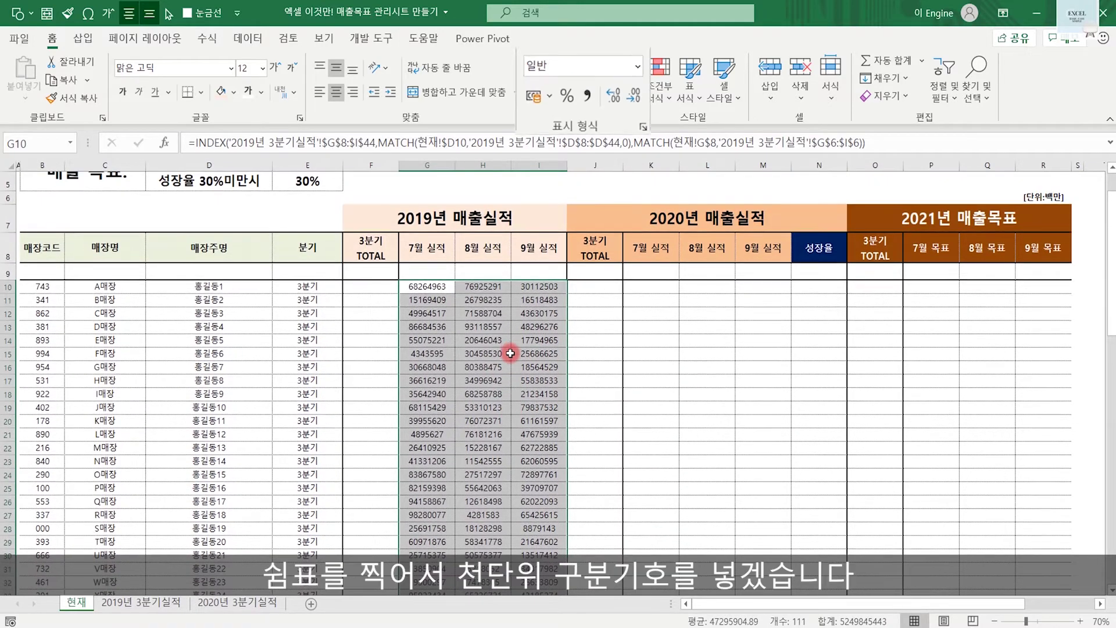
left_click(589, 93)
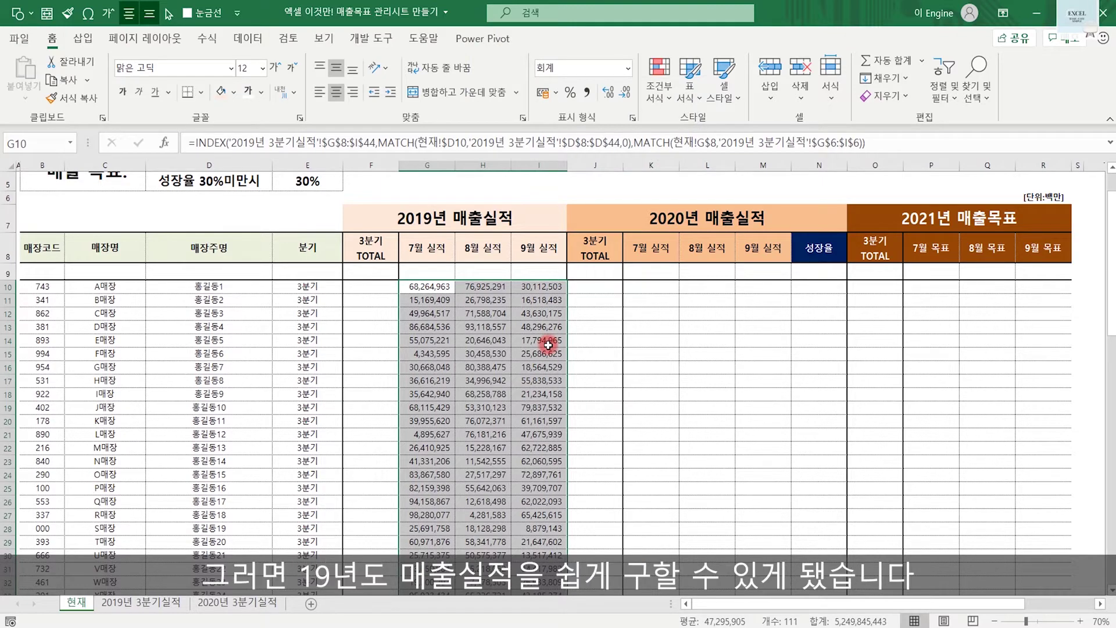
left_click(488, 356)
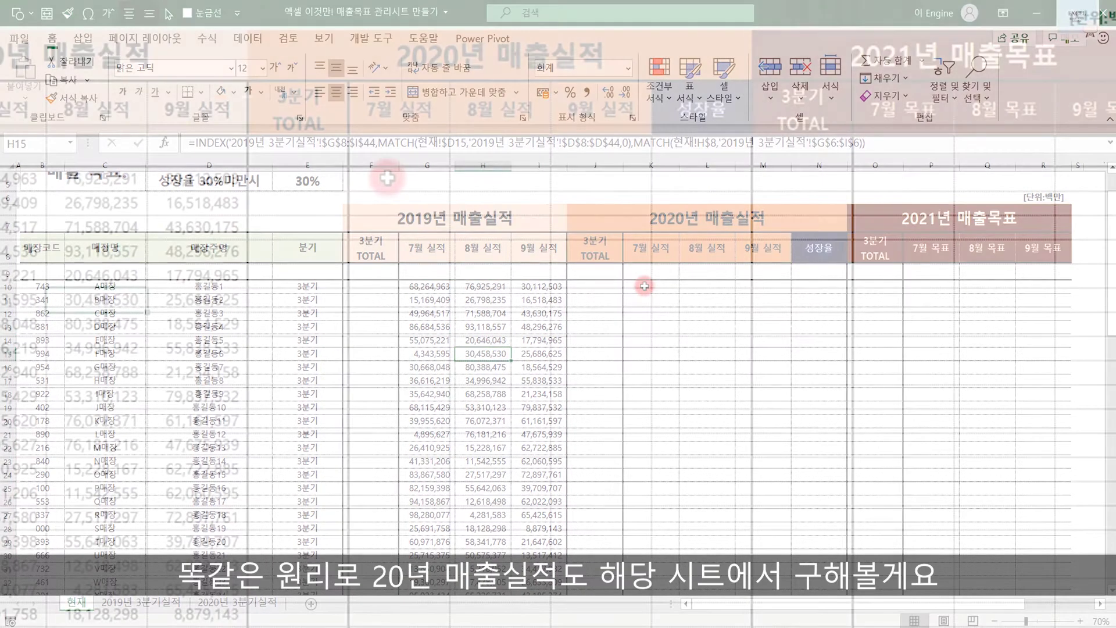
left_click(651, 286)
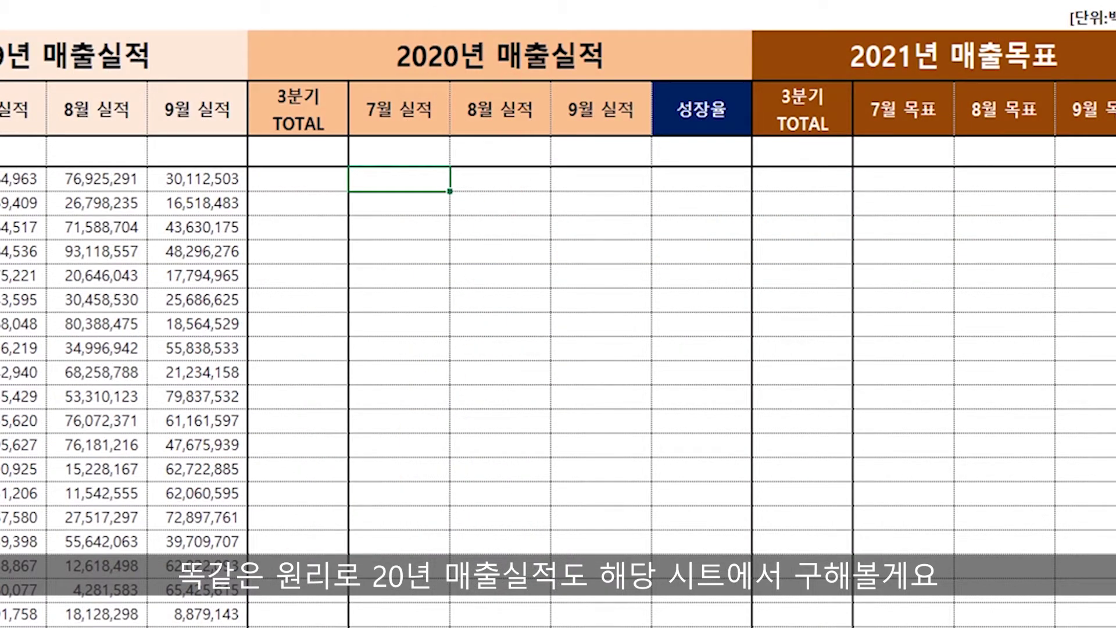
- Start K10's formula as =INDEX( over the absolute range '2020년 3분기실적'!$G$8:$I$44
type("=")
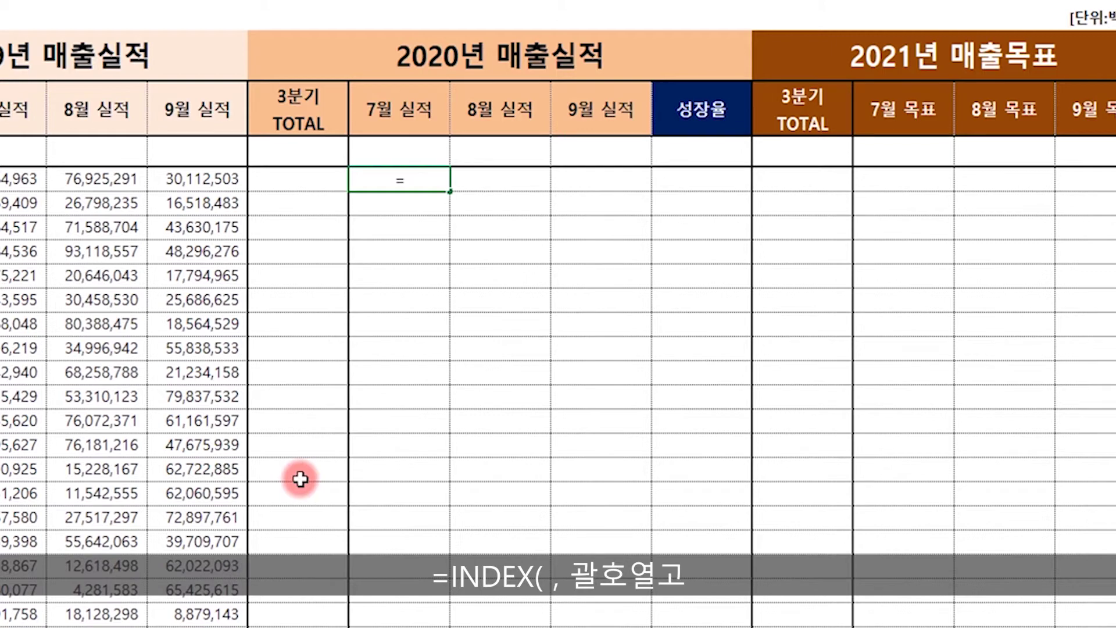
type("index(")
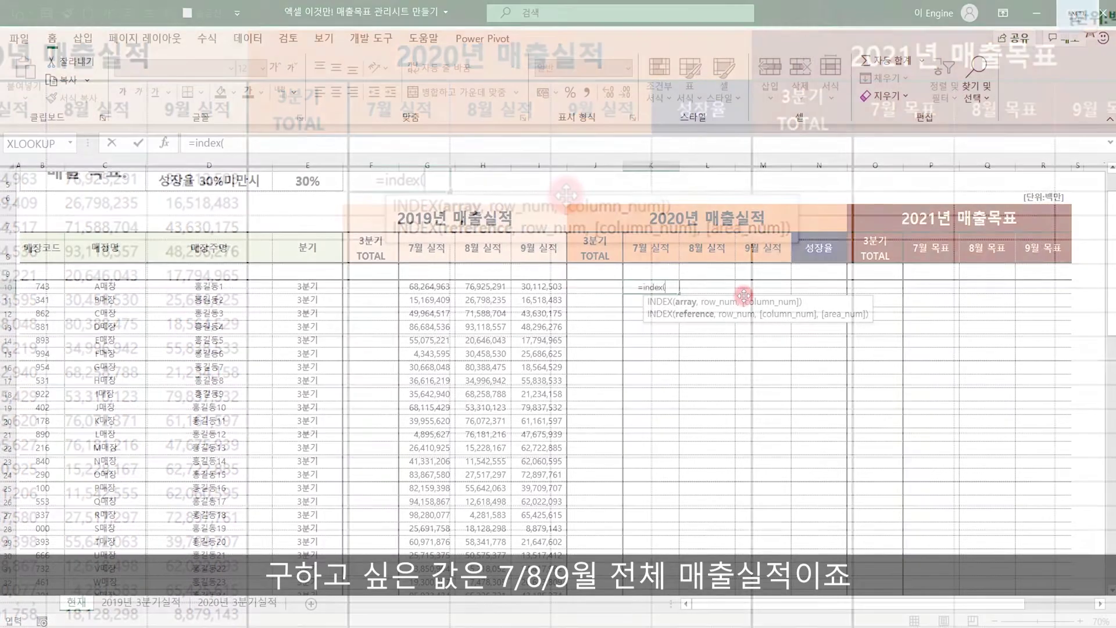
left_click(222, 603)
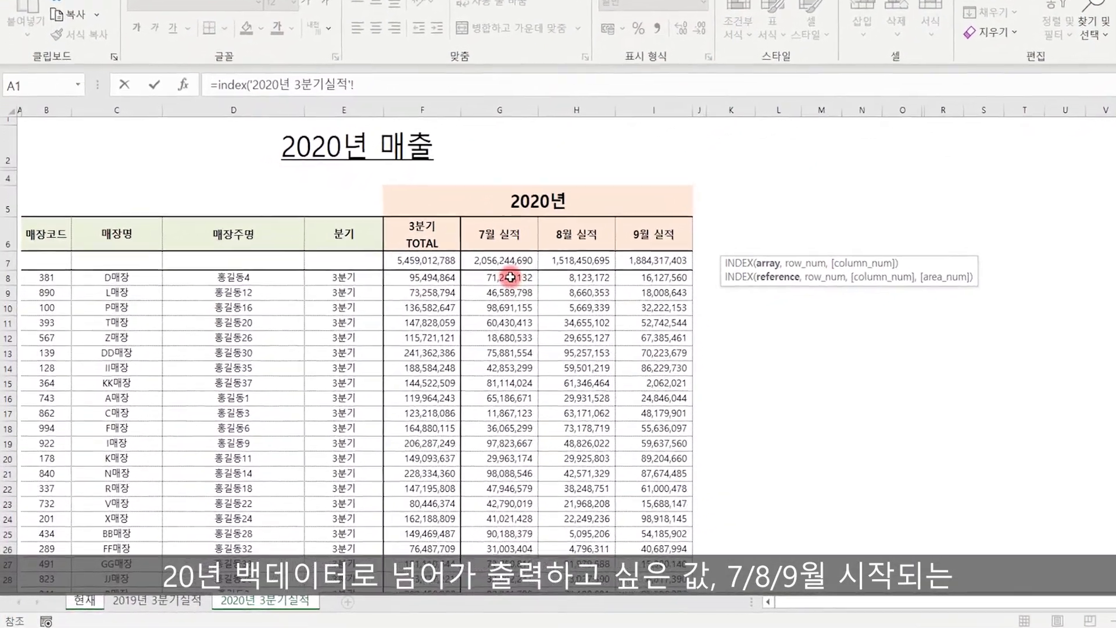
left_click(457, 314)
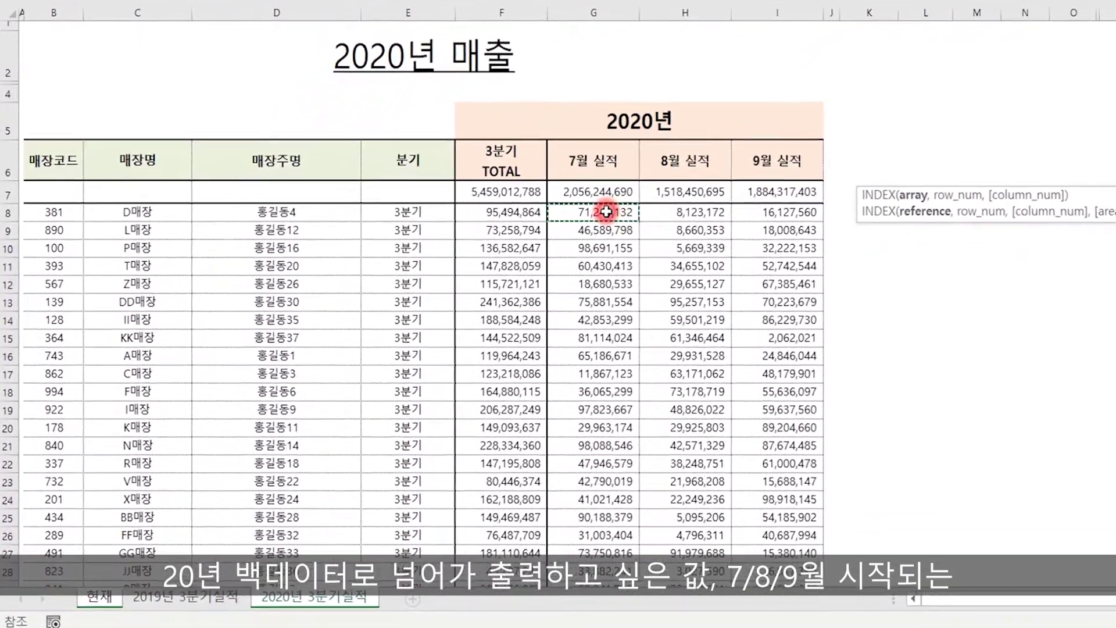
left_click_drag(606, 212, 767, 212)
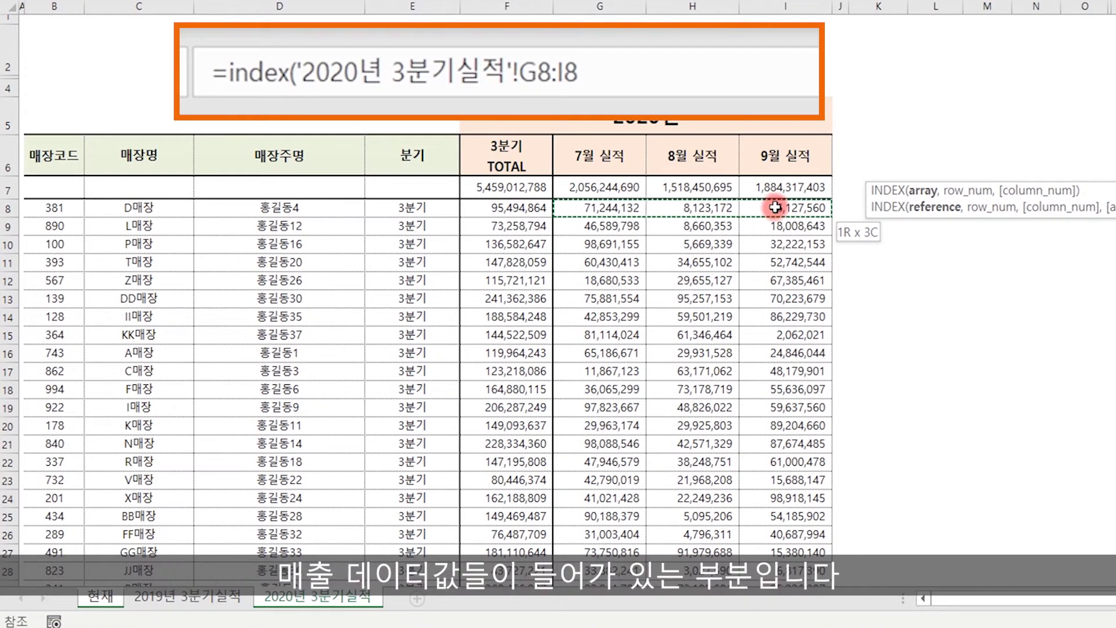
mouse_move(775, 208)
left_mouse_down()
mouse_move(814, 575)
mouse_move(801, 576)
left_mouse_up()
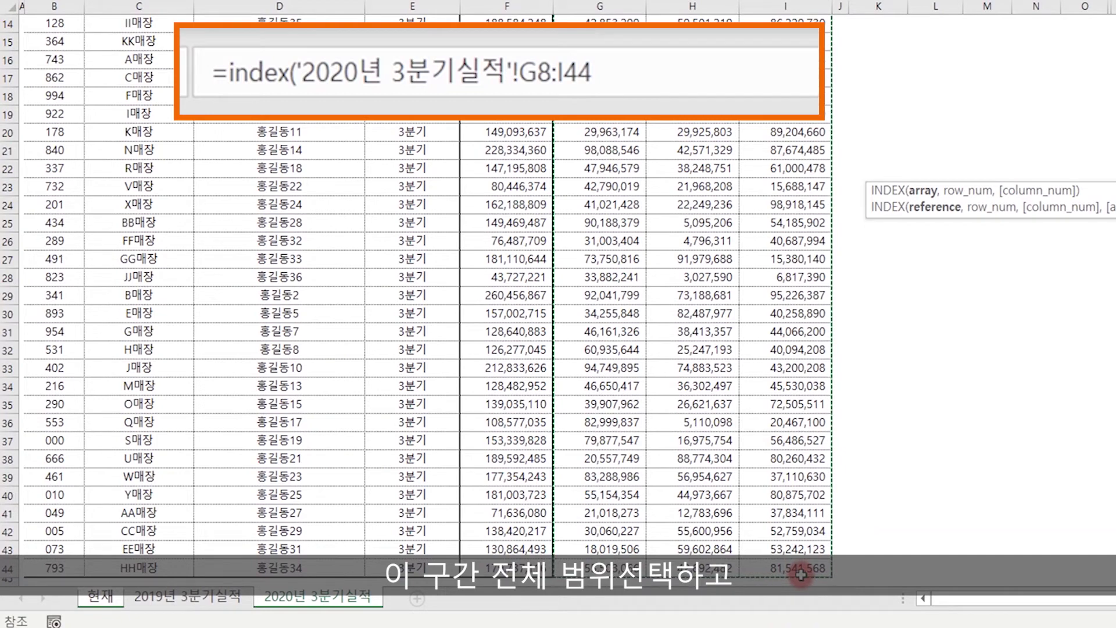
key("F4")
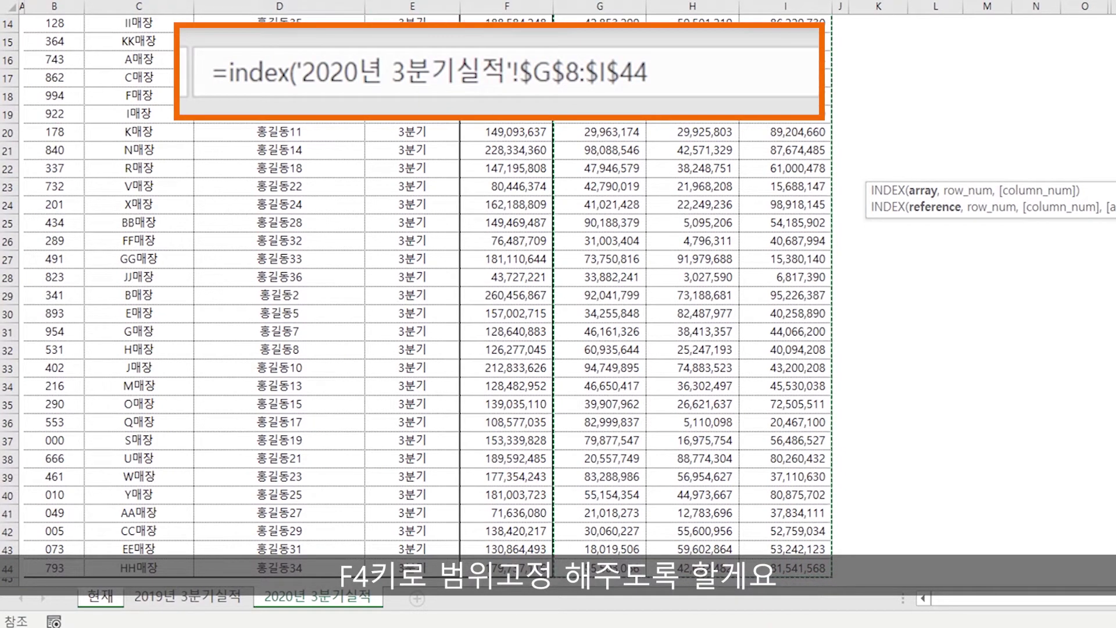
left_click(703, 84)
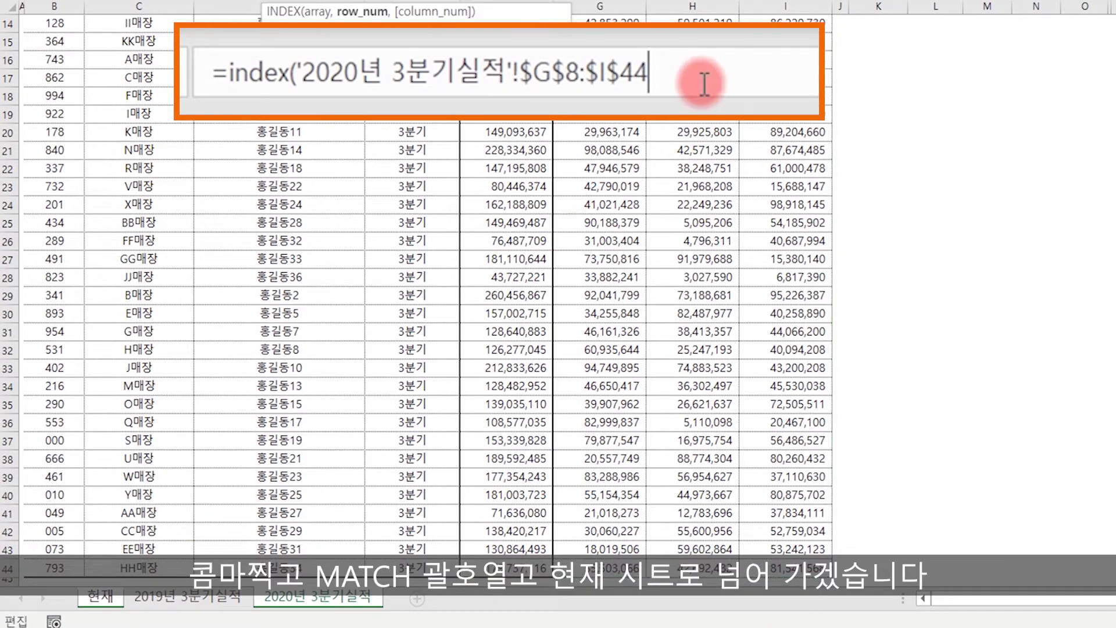
- Add a row MATCH to K10 using the column-locked lookup value 현재!$D10
type(",match(")
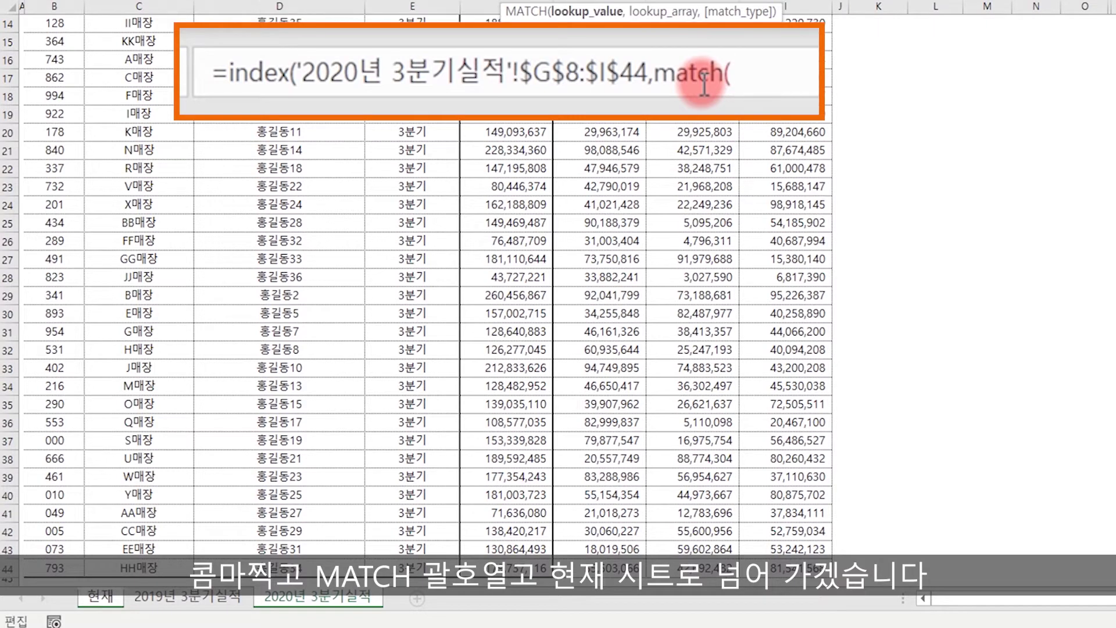
left_click(100, 596)
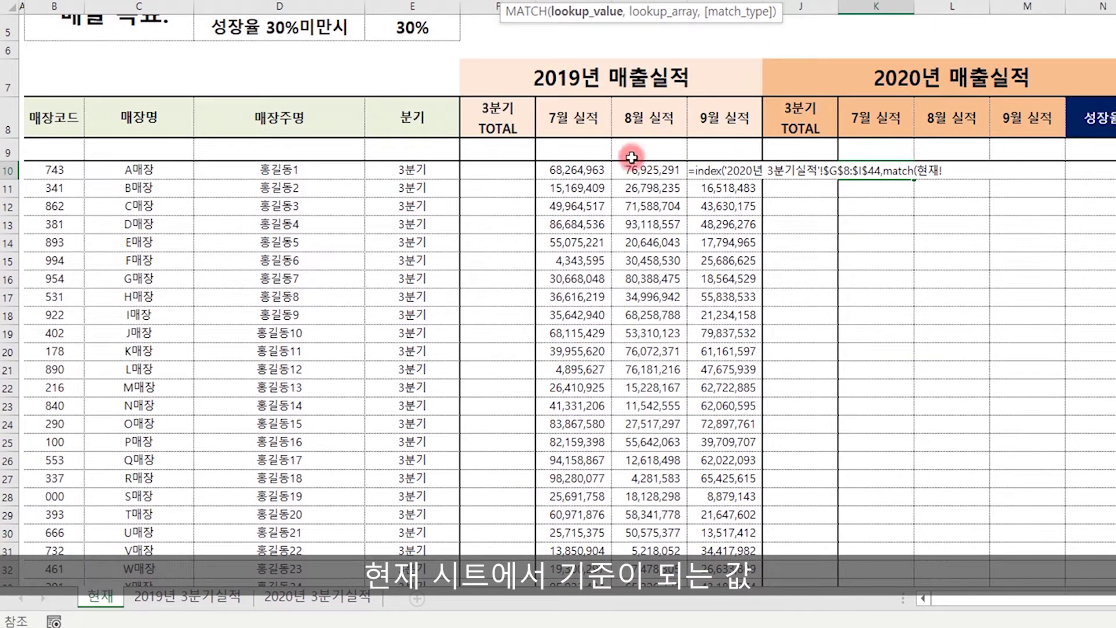
left_click(317, 170)
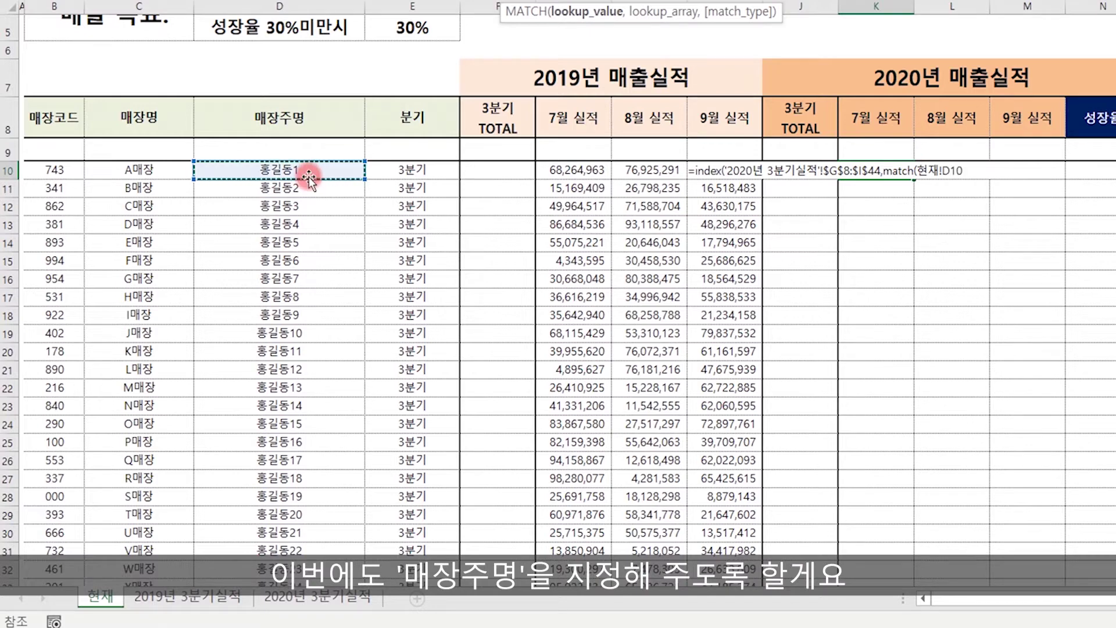
key("F4")
key("F4")
key("F4")
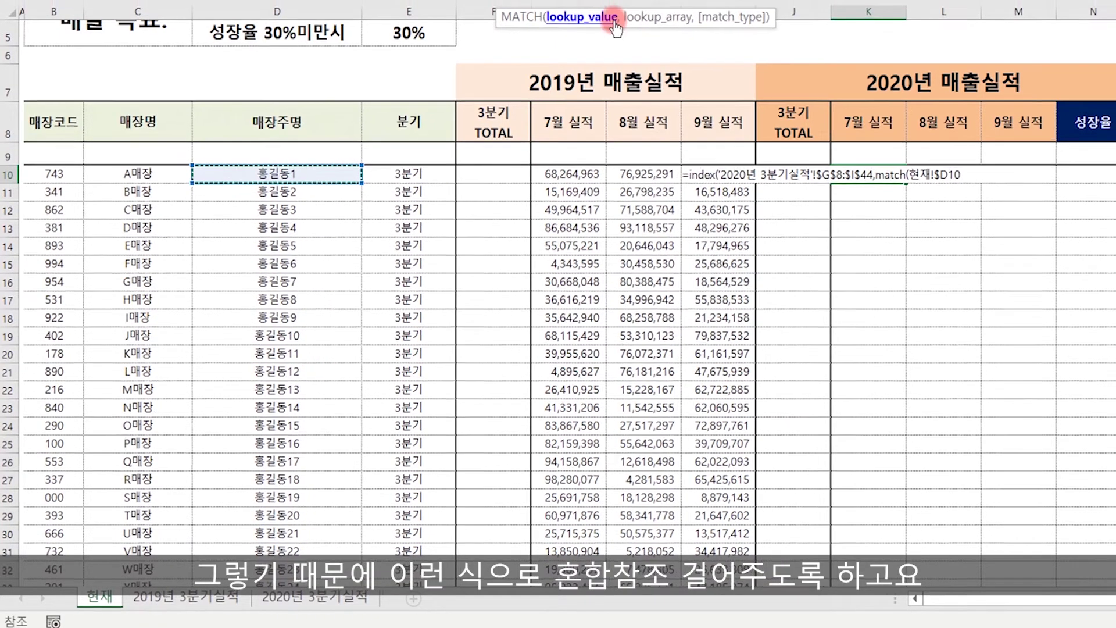
type(",")
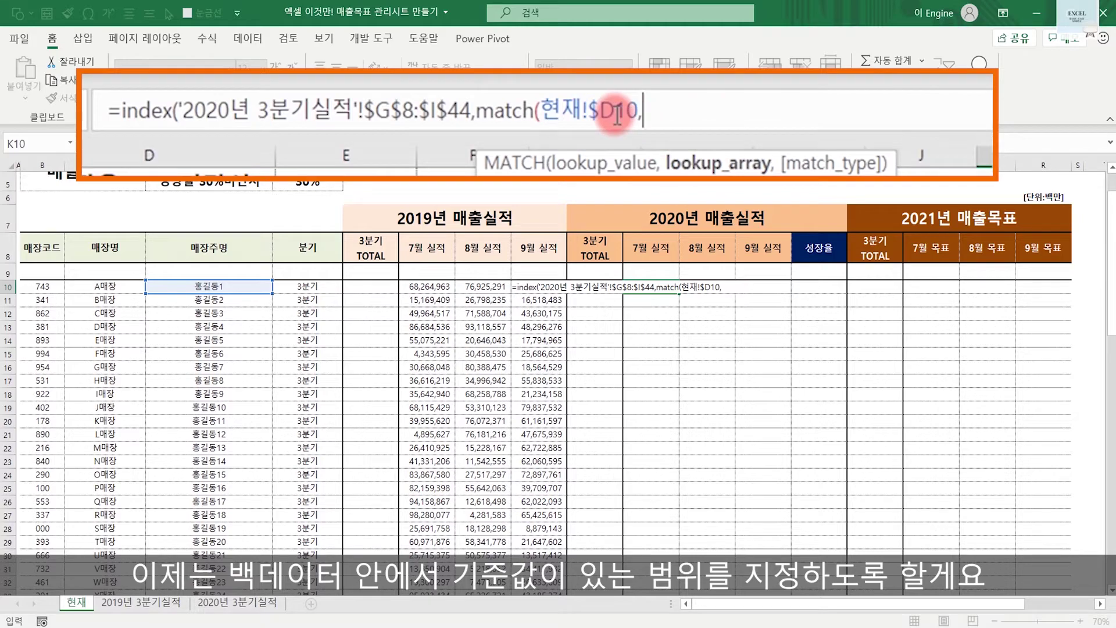
left_click(241, 603)
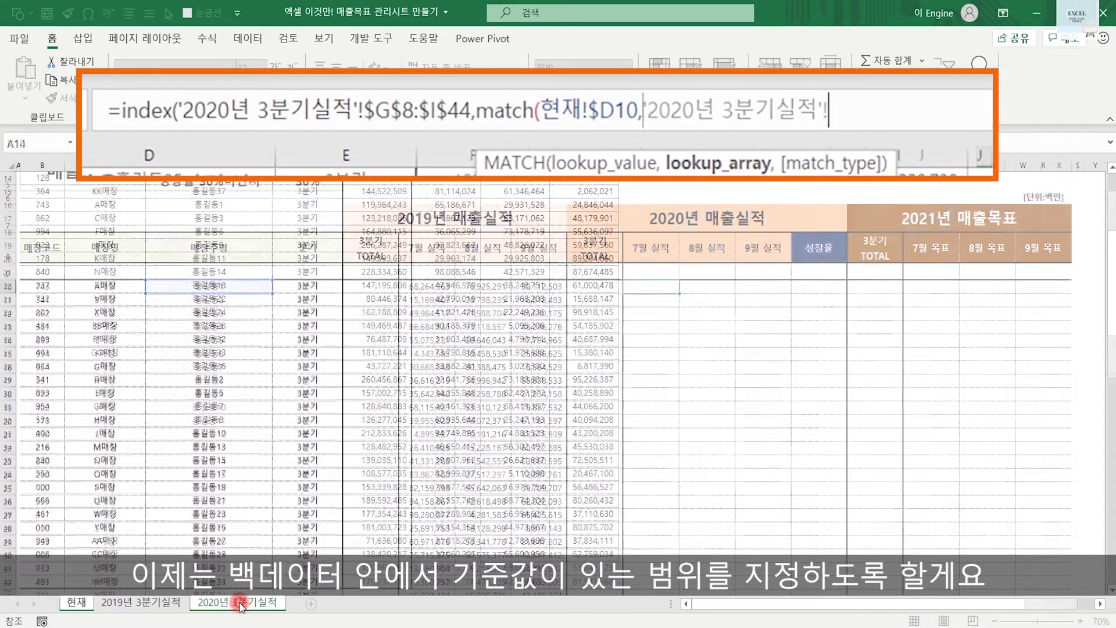
- Complete the row MATCH over '2020년 3분기실적'!$D$8:$D$44 with exact match type 0
left_click_drag(236, 314, 236, 593)
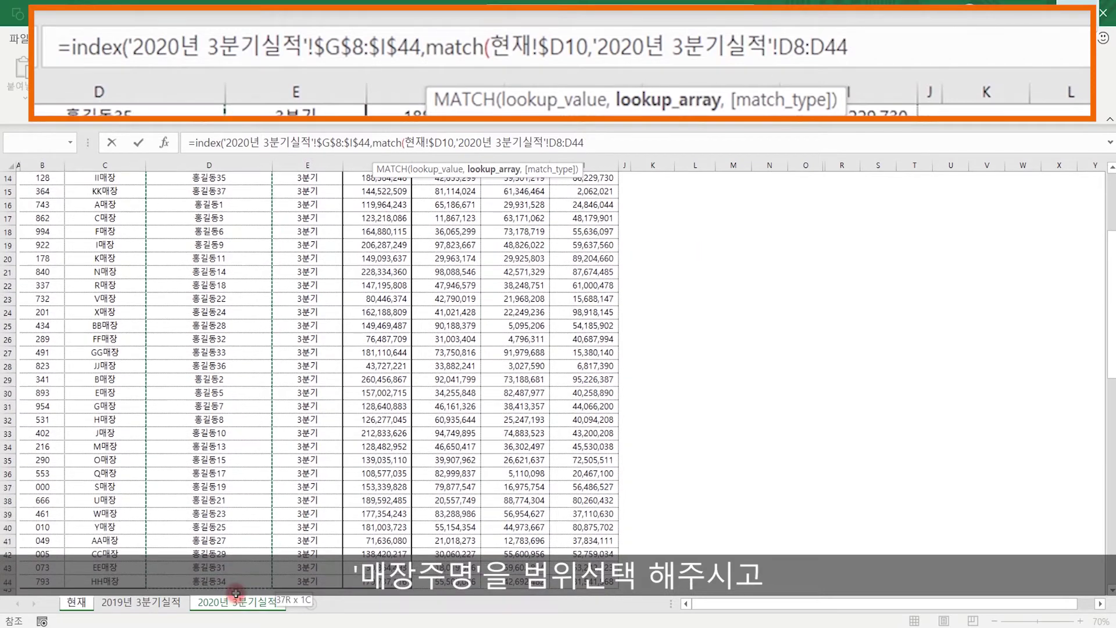
key("F4")
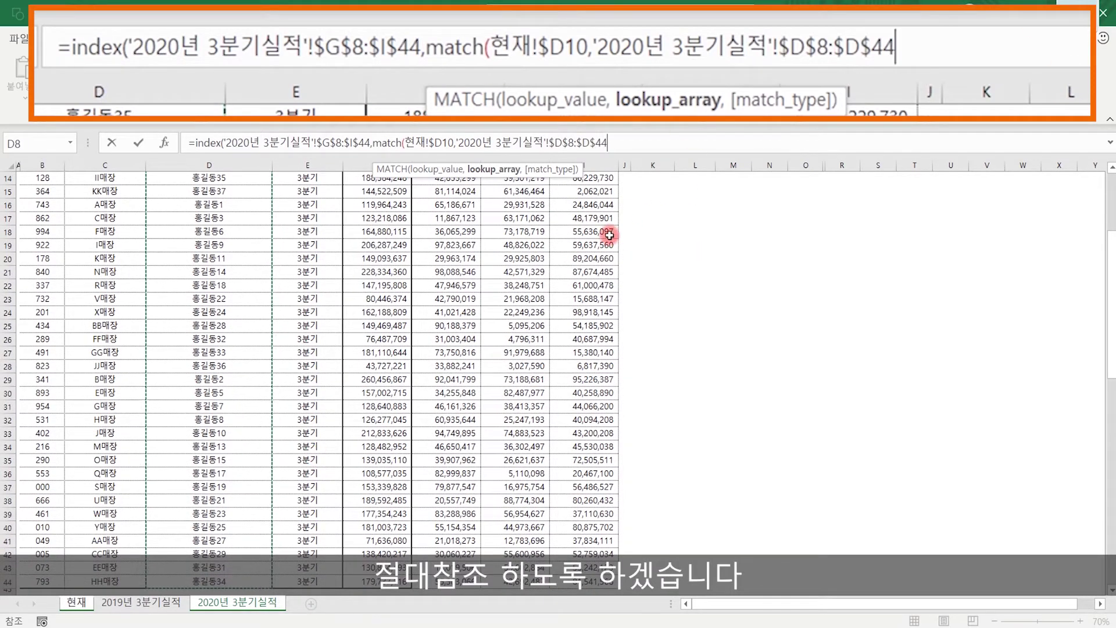
type(",0")
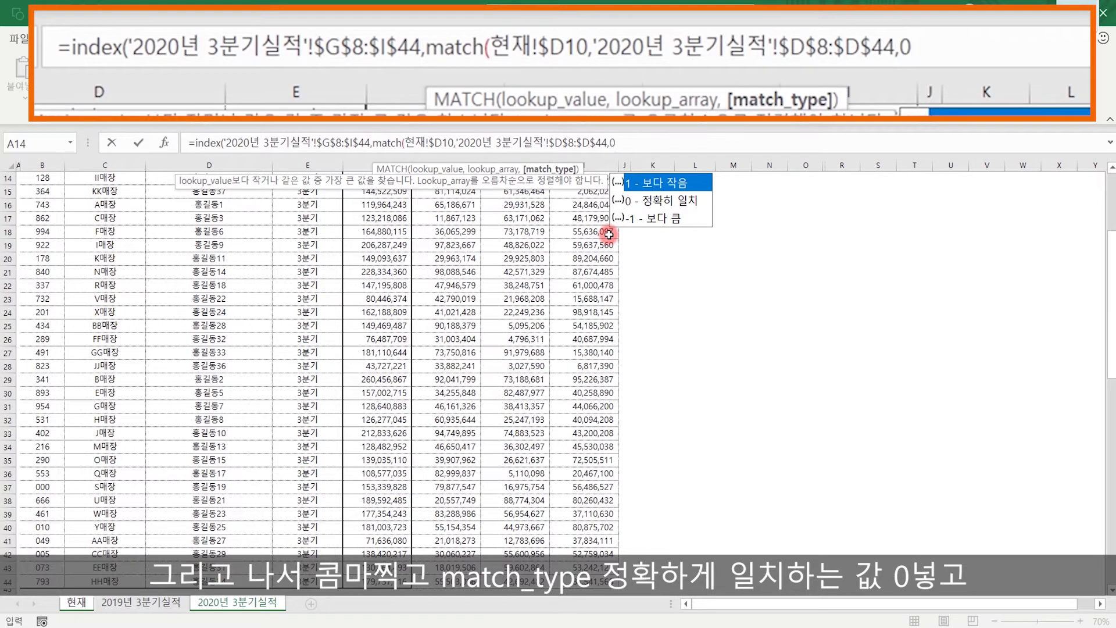
type(")")
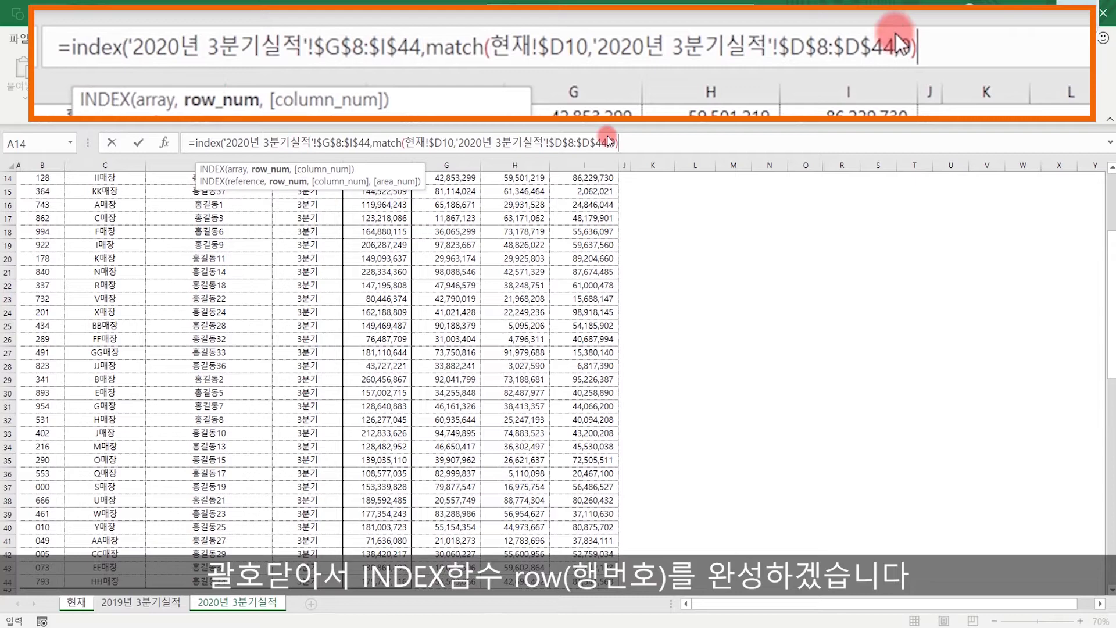
type(",")
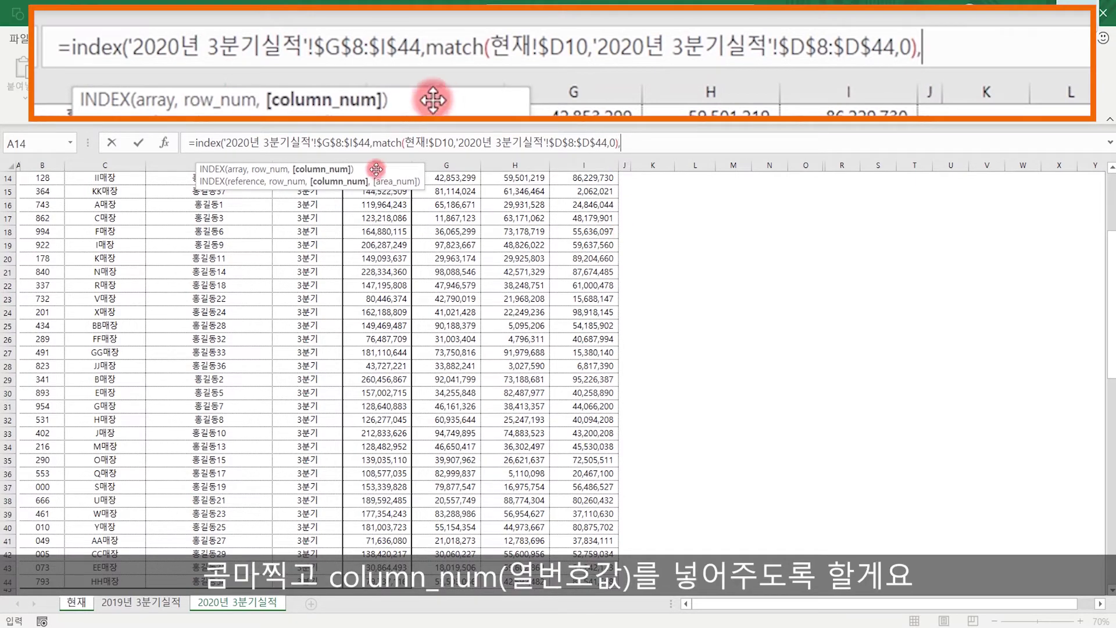
scroll(1058, 256, "up", 5)
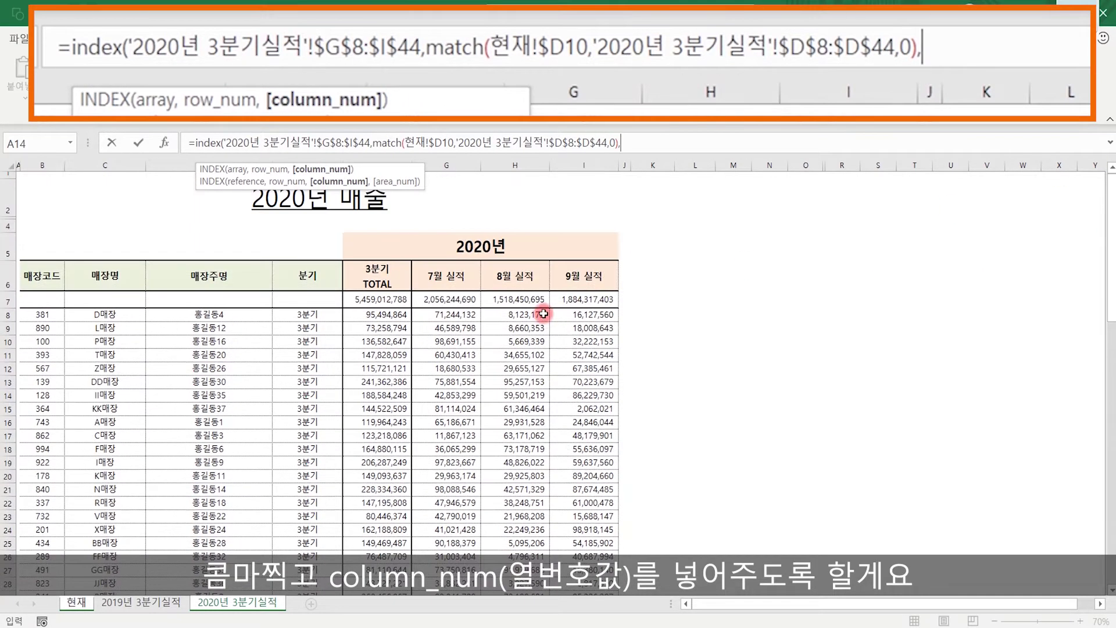
- Finish K10 with a column MATCH of 현재!K$8 over '2020년 3분기실적'!$G$6:$I$6, returning 65186671
type("match")
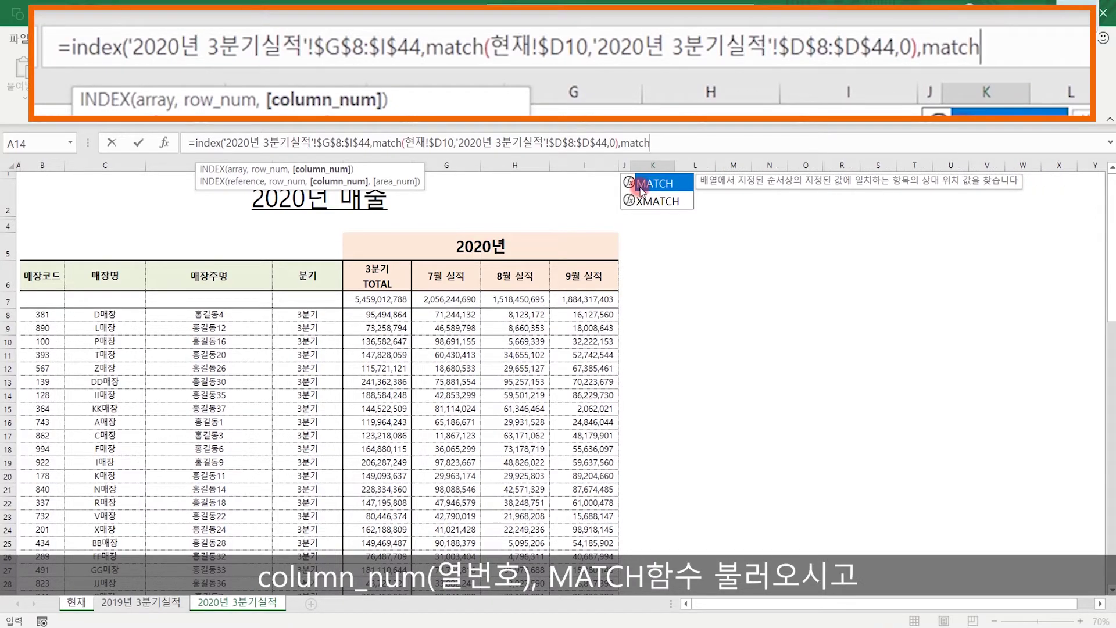
type("(")
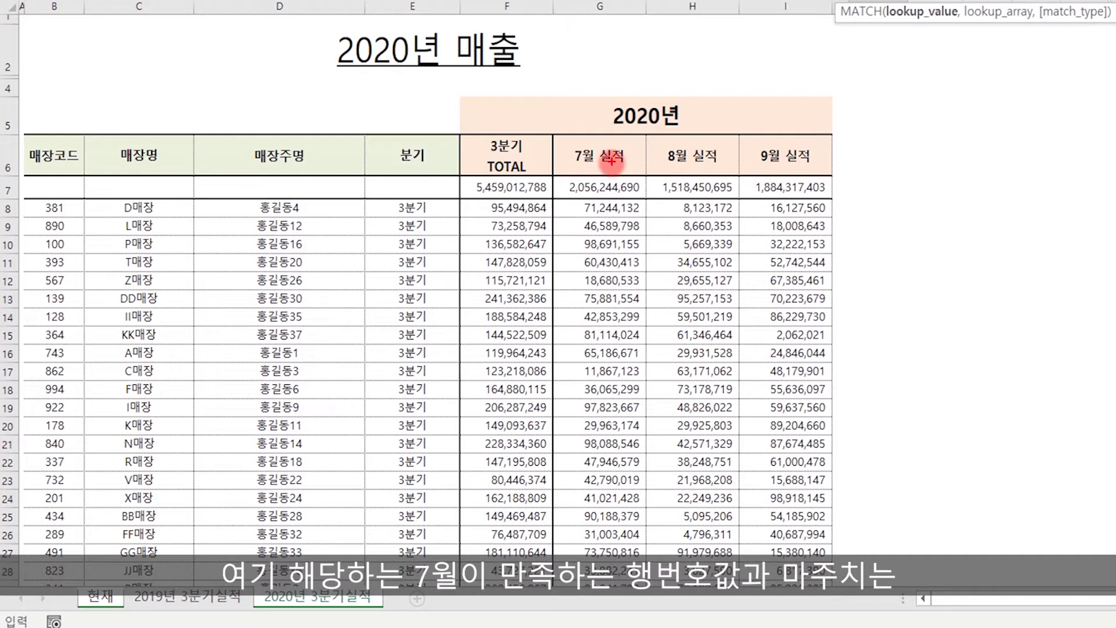
mouse_move(327, 268)
left_mouse_down()
mouse_move(651, 270)
mouse_move(638, 271)
left_mouse_up()
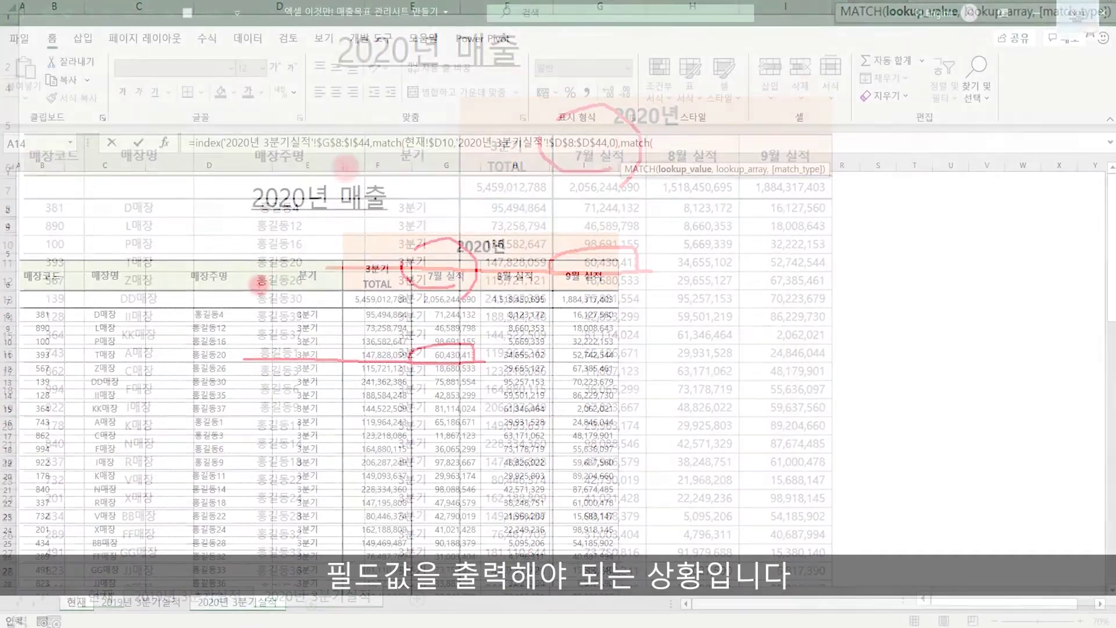
left_click(76, 603)
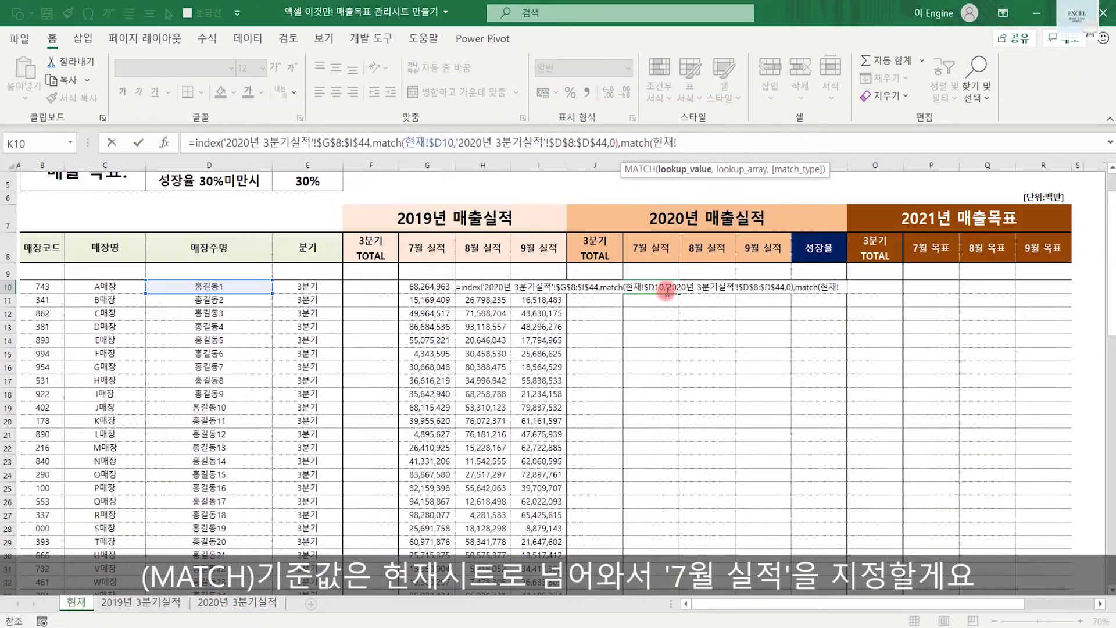
left_click(652, 242)
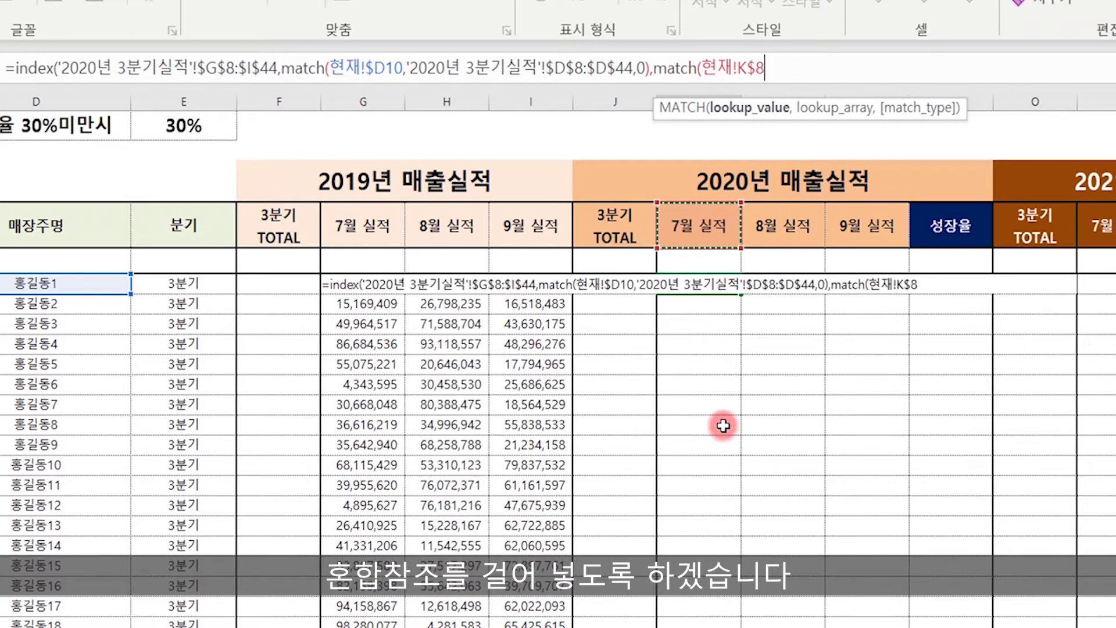
type(",")
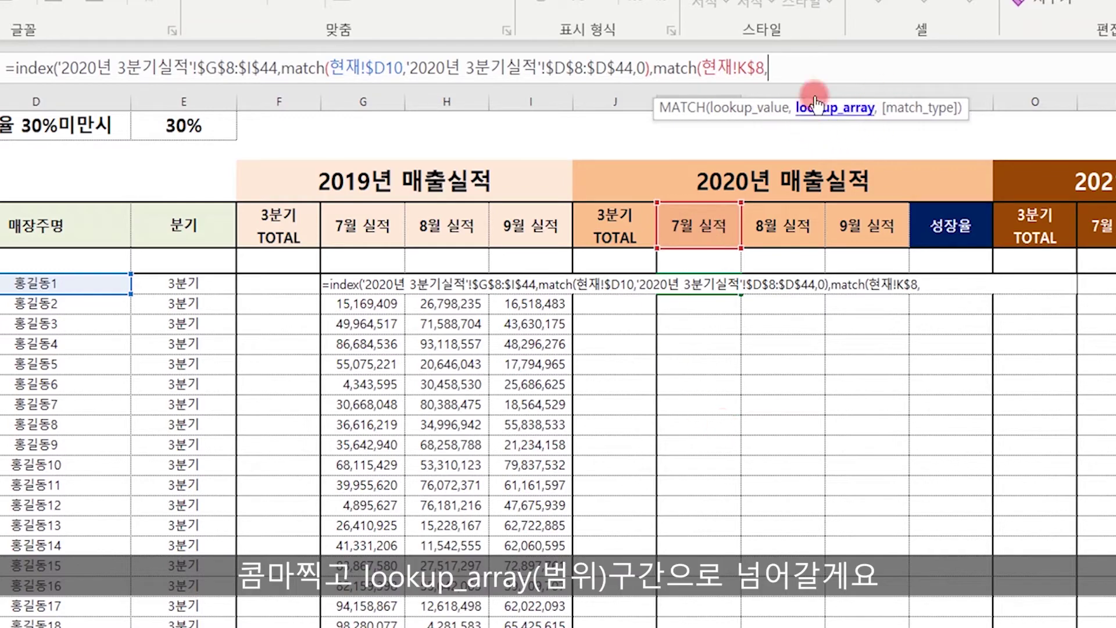
key("ctrl+Page_Down")
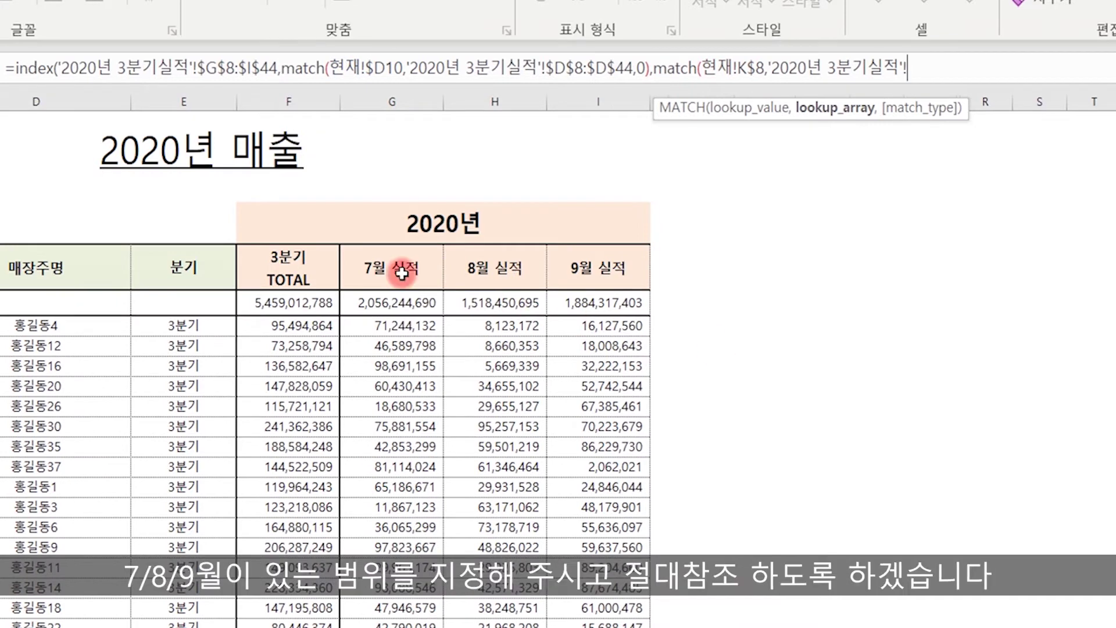
left_click_drag(402, 272, 553, 272)
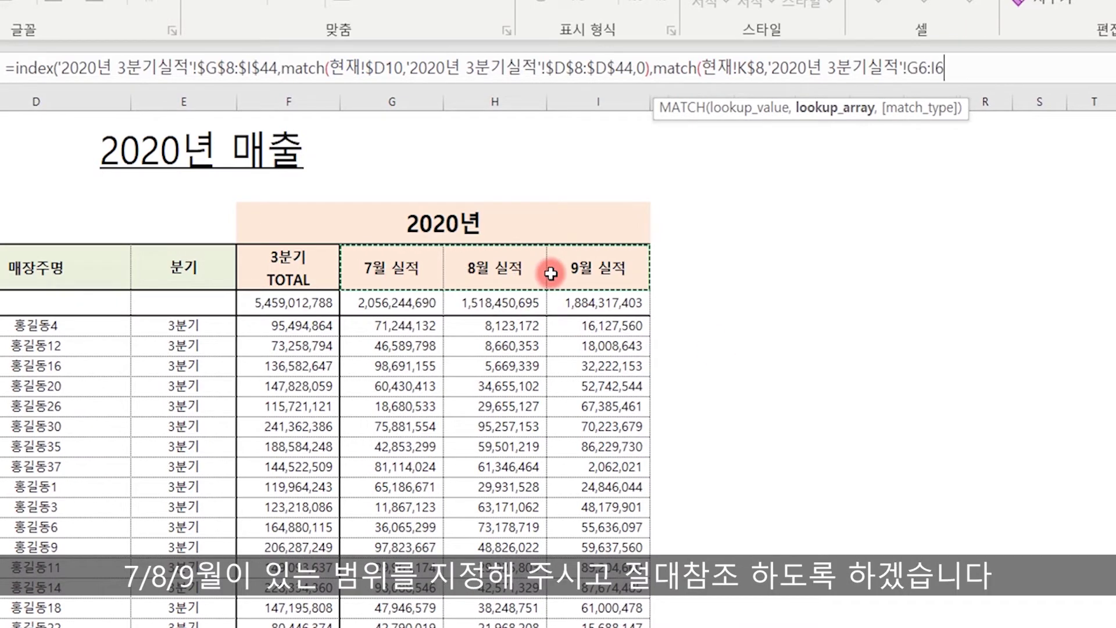
key("F4")
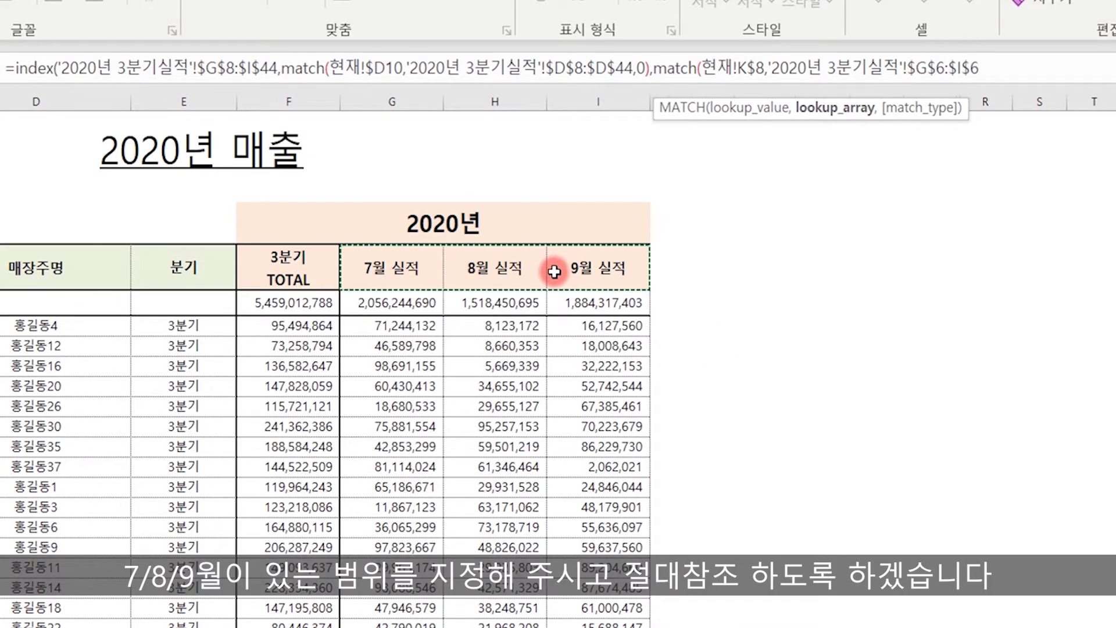
type(",0")
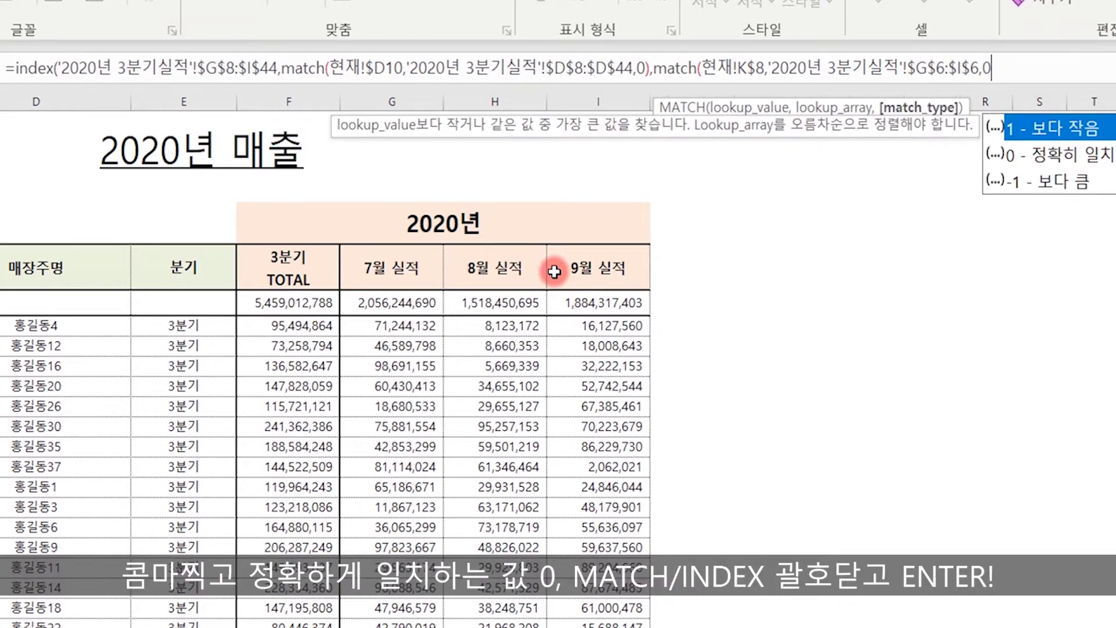
type(")")
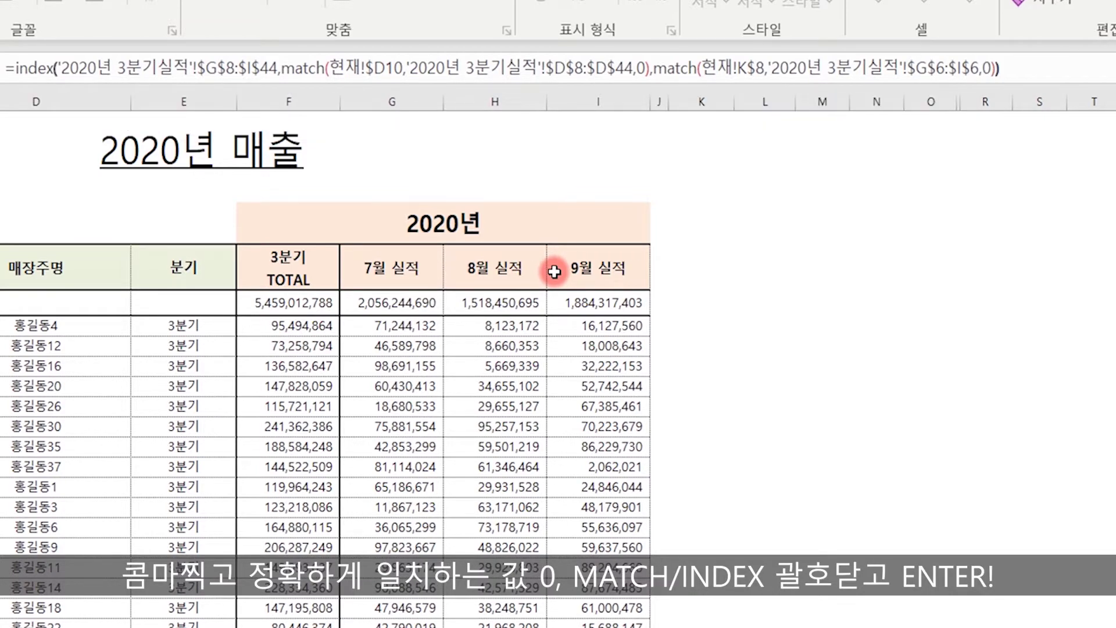
key("Return")
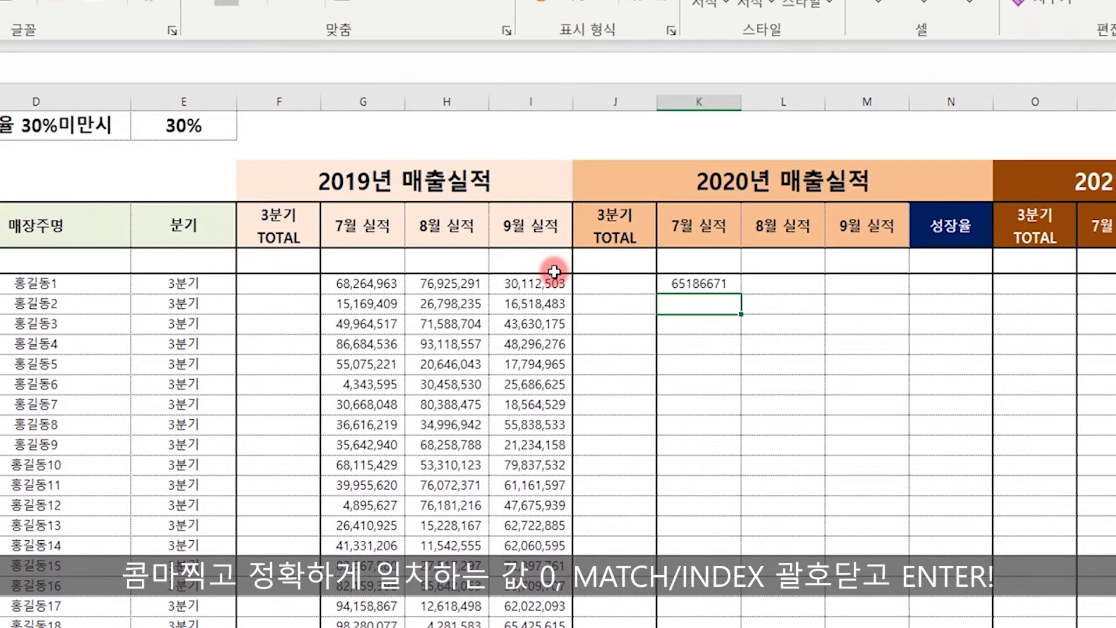
- Search the 2020 Q3 sheet for 65186671 to confirm it is the first store's July figure
left_click(679, 288)
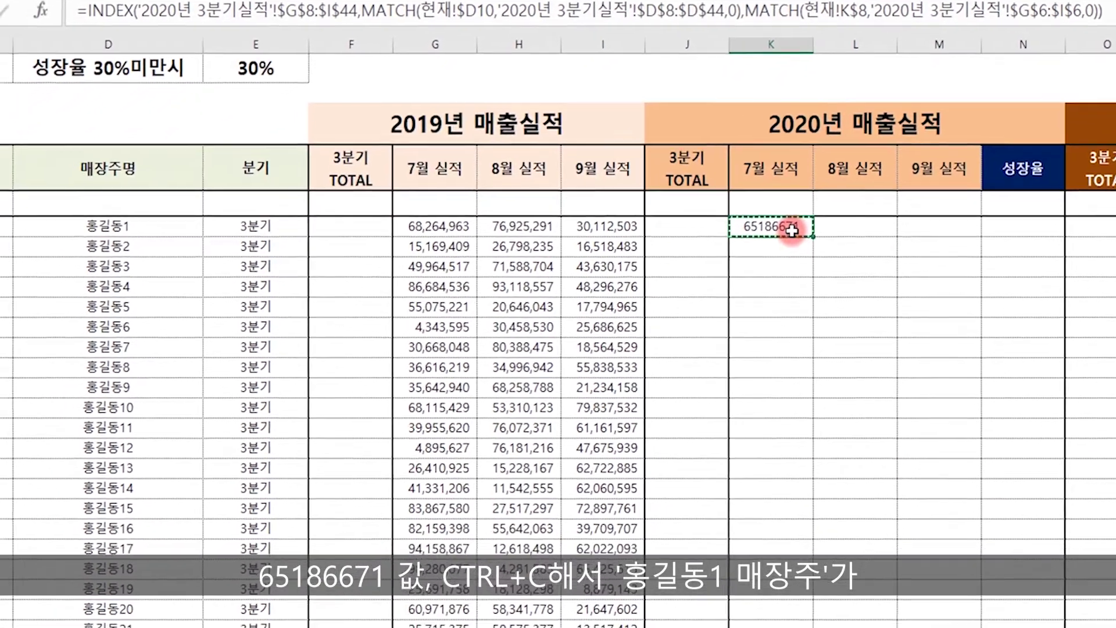
key("ctrl+c")
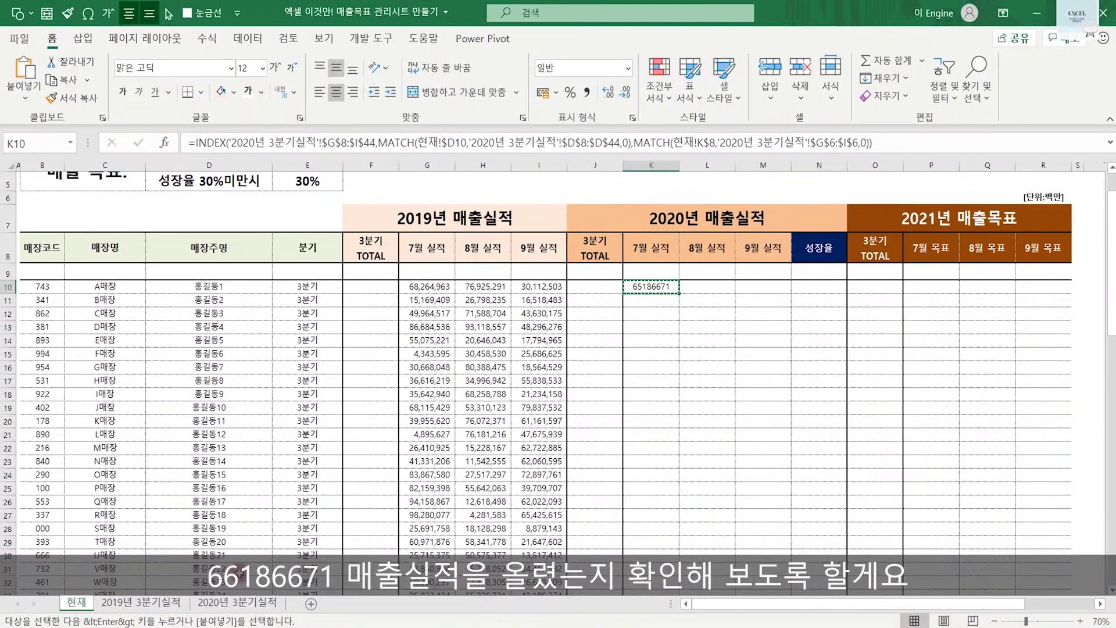
left_click(237, 604)
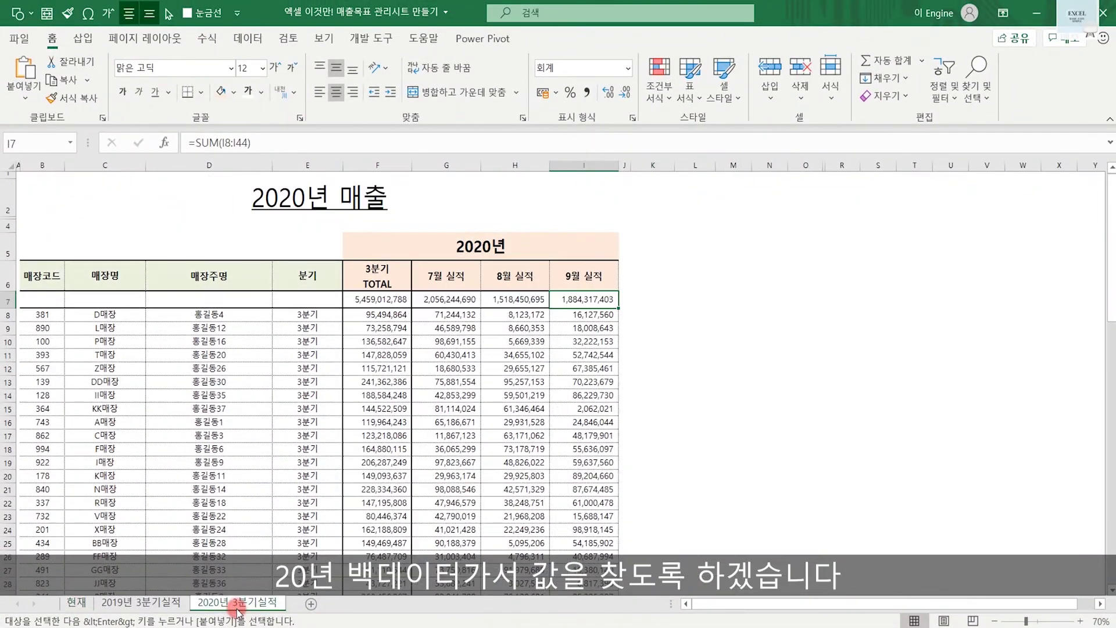
left_click(976, 82)
left_click(1002, 119)
type("65186671")
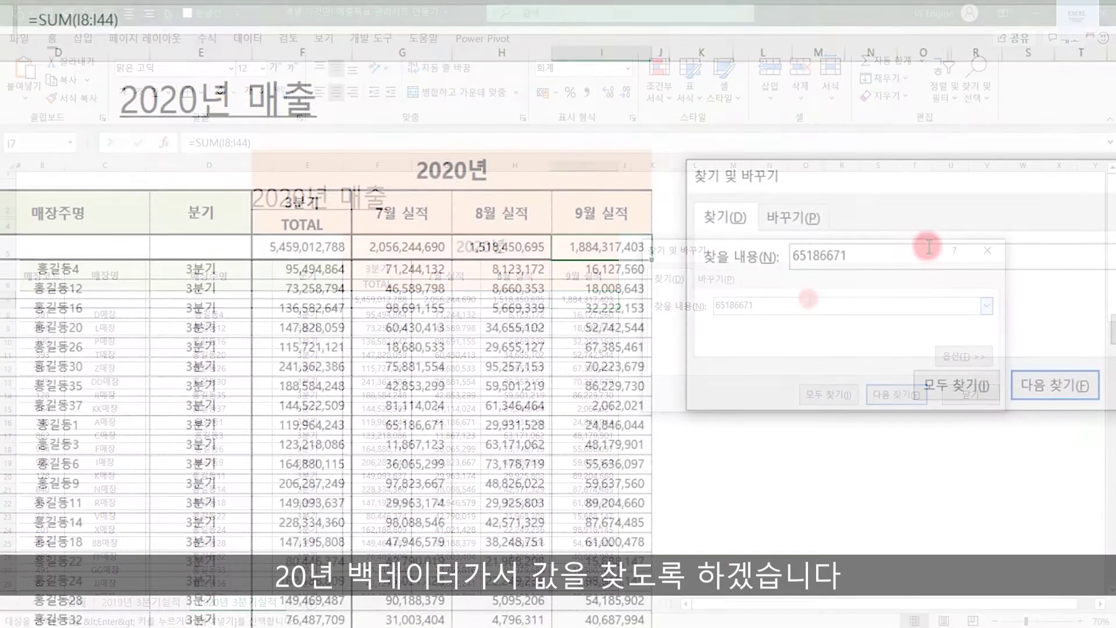
left_click(883, 395)
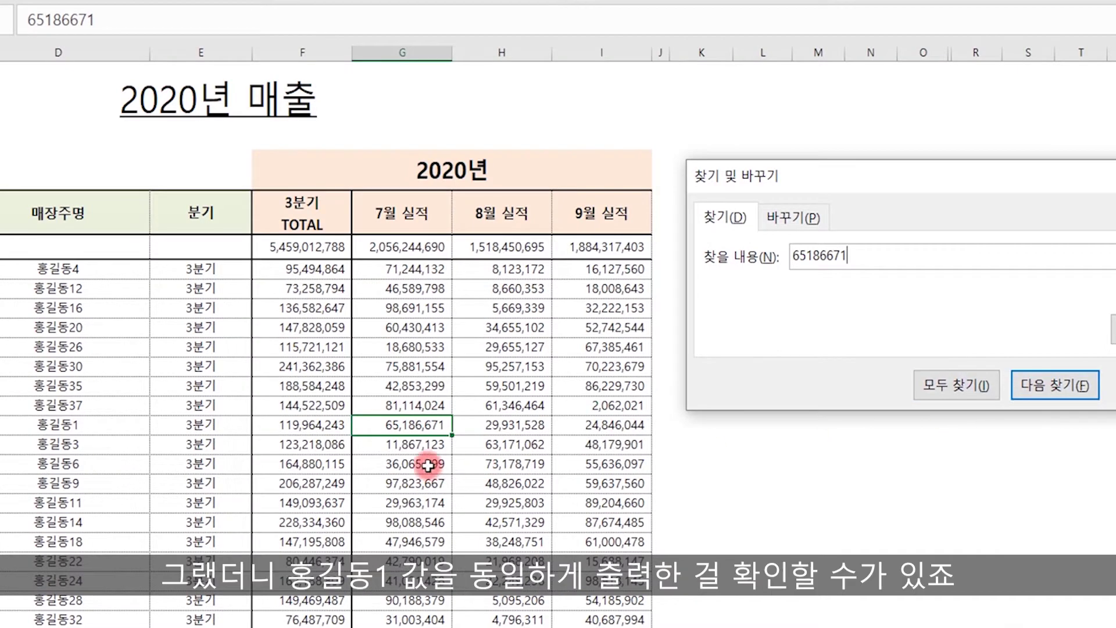
left_click_drag(421, 425, 104, 427)
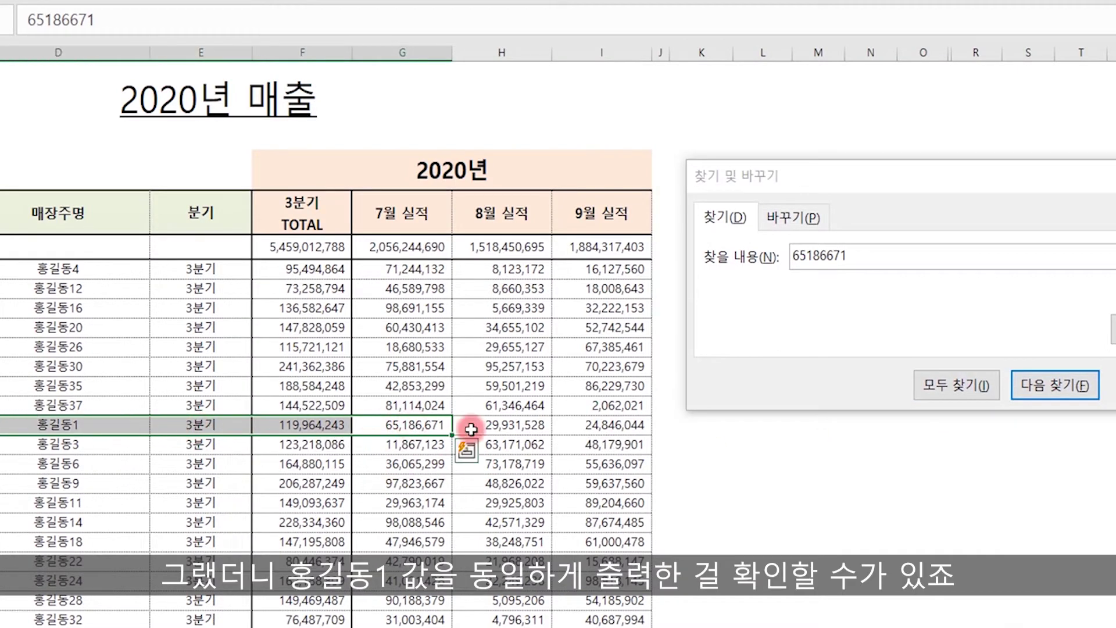
mouse_move(468, 440)
left_mouse_down()
mouse_move(452, 369)
mouse_move(433, 464)
mouse_move(780, 386)
mouse_move(799, 276)
mouse_move(812, 293)
left_mouse_up()
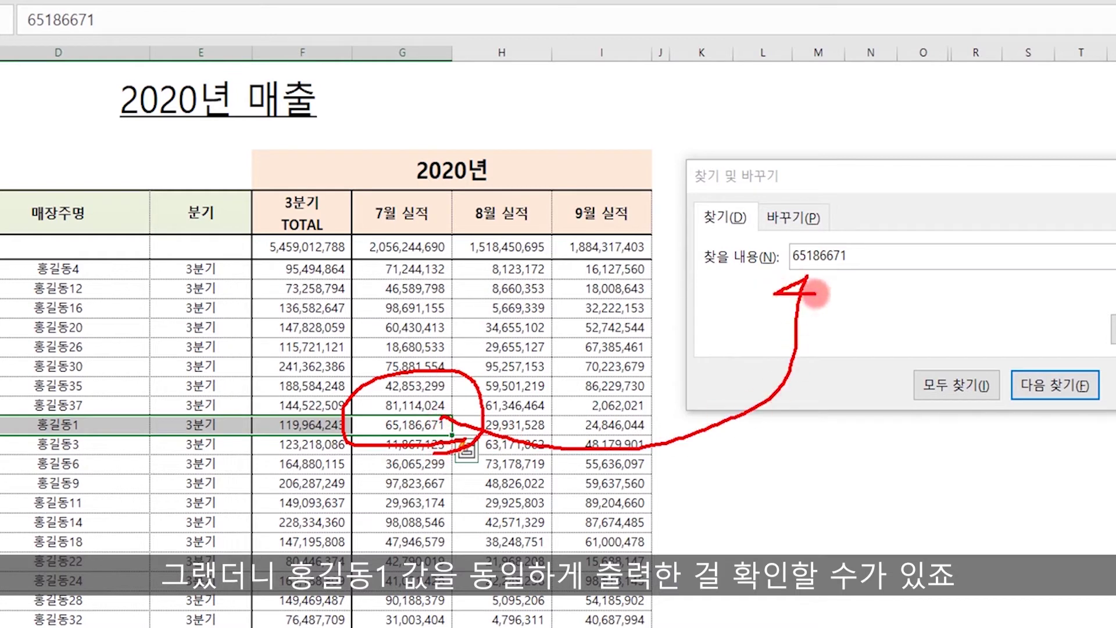
key("Escape")
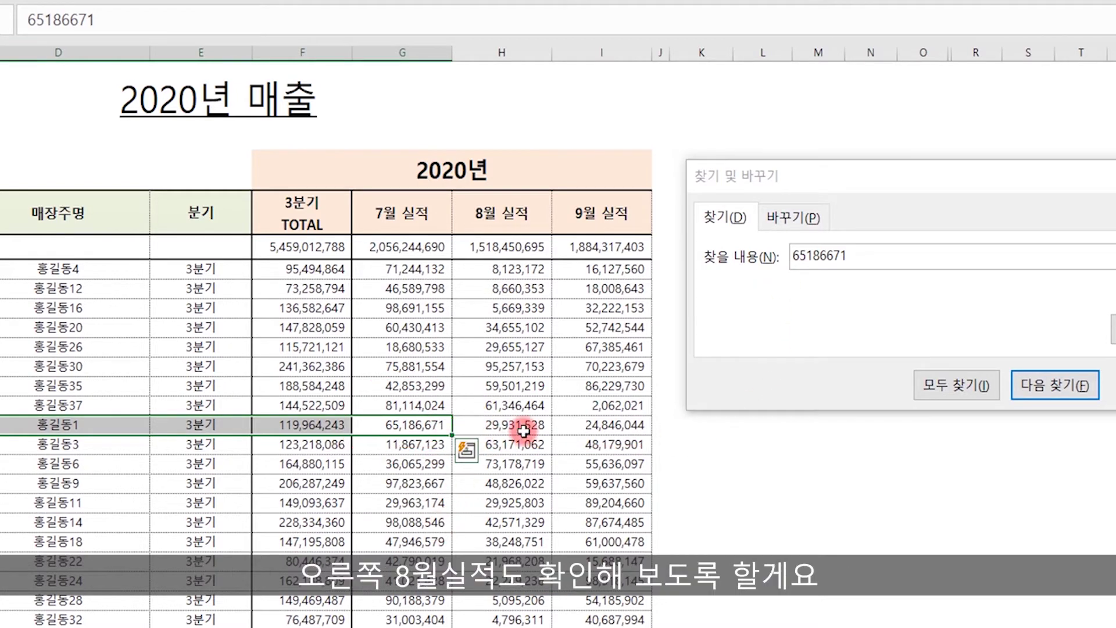
- Make the store's August figure 29,931,528 the new search term, then close the search window
left_click(525, 428)
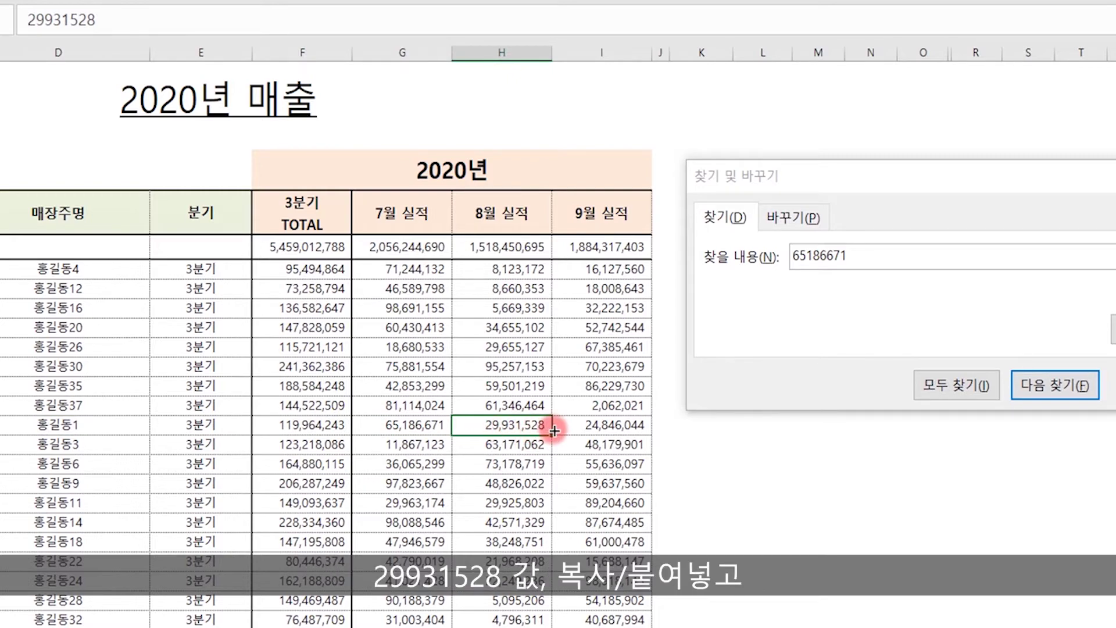
key("ctrl+c")
left_click_drag(872, 256, 724, 256)
key("ctrl+v")
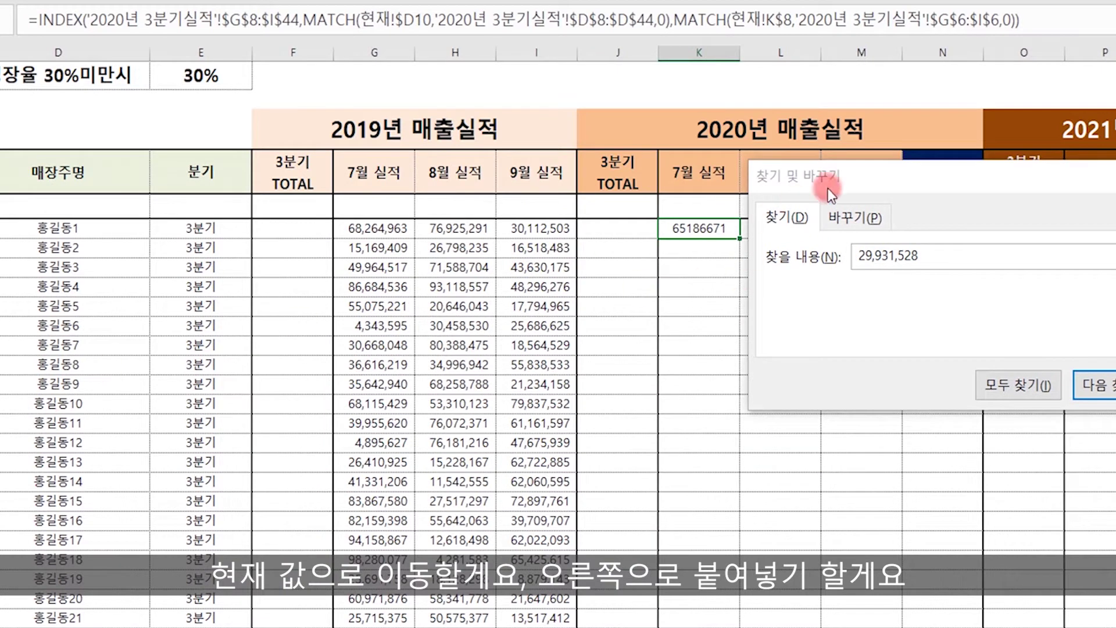
mouse_move(855, 177)
left_mouse_down()
mouse_move(714, 241)
mouse_move(400, 335)
left_mouse_up()
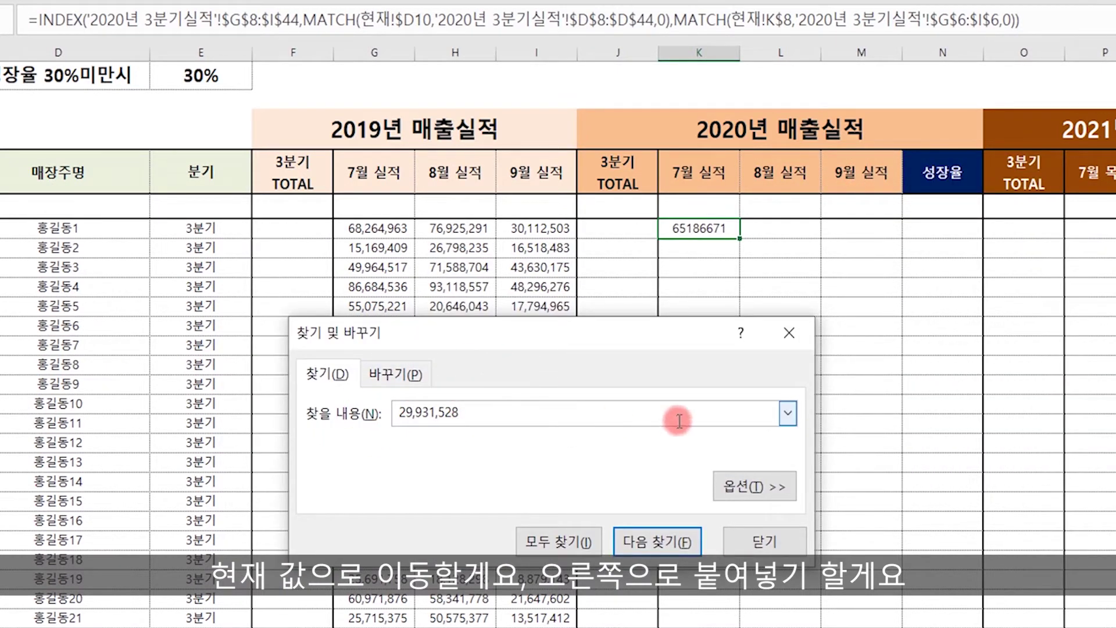
left_click(789, 332)
- Fill the K10 lookup across to August and September and verify L10 against the 2020 sheet
left_click_drag(739, 237, 869, 238)
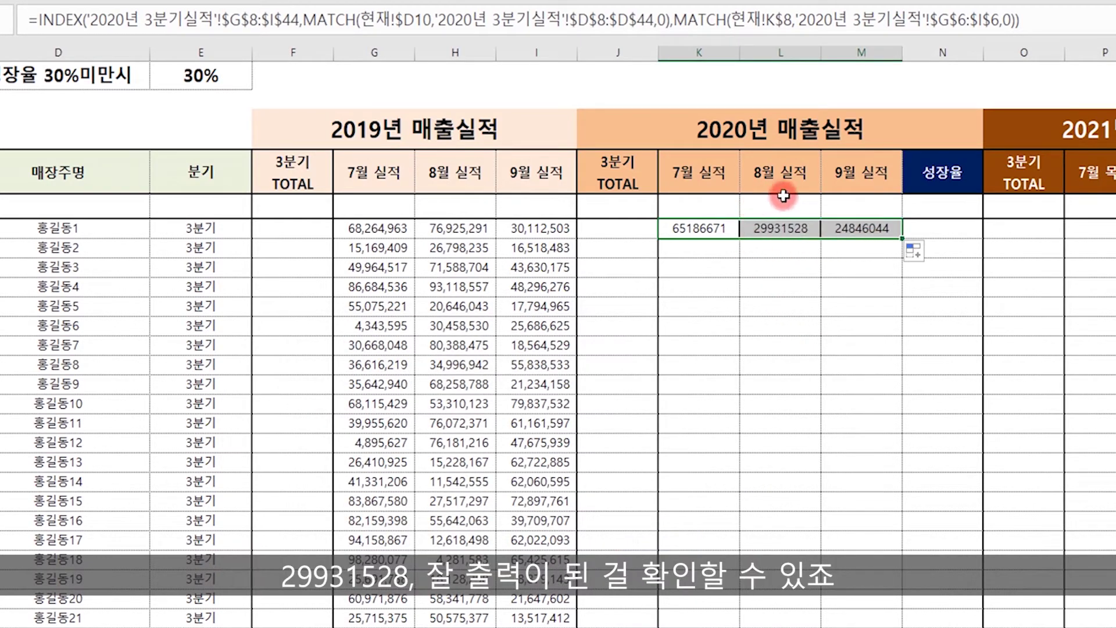
left_click(806, 230)
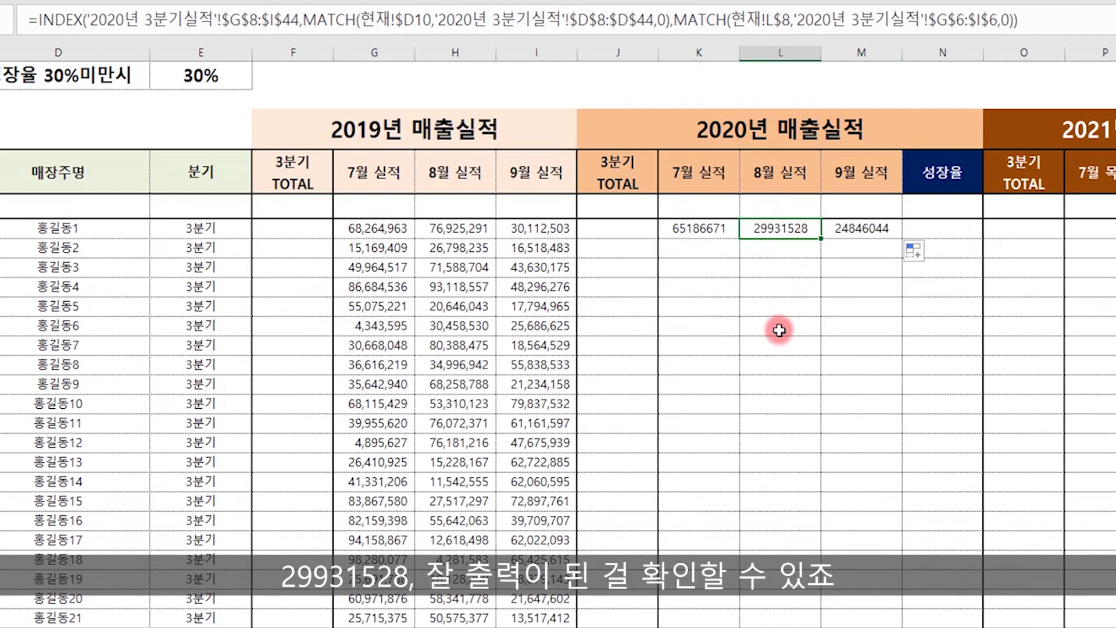
key("ctrl+f")
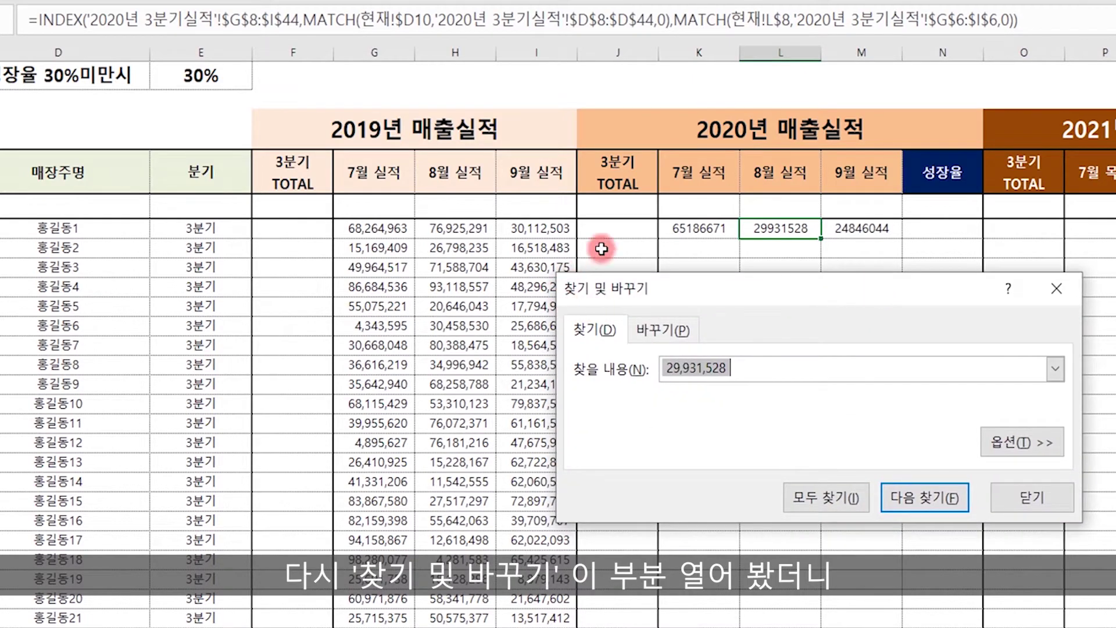
left_click(760, 372)
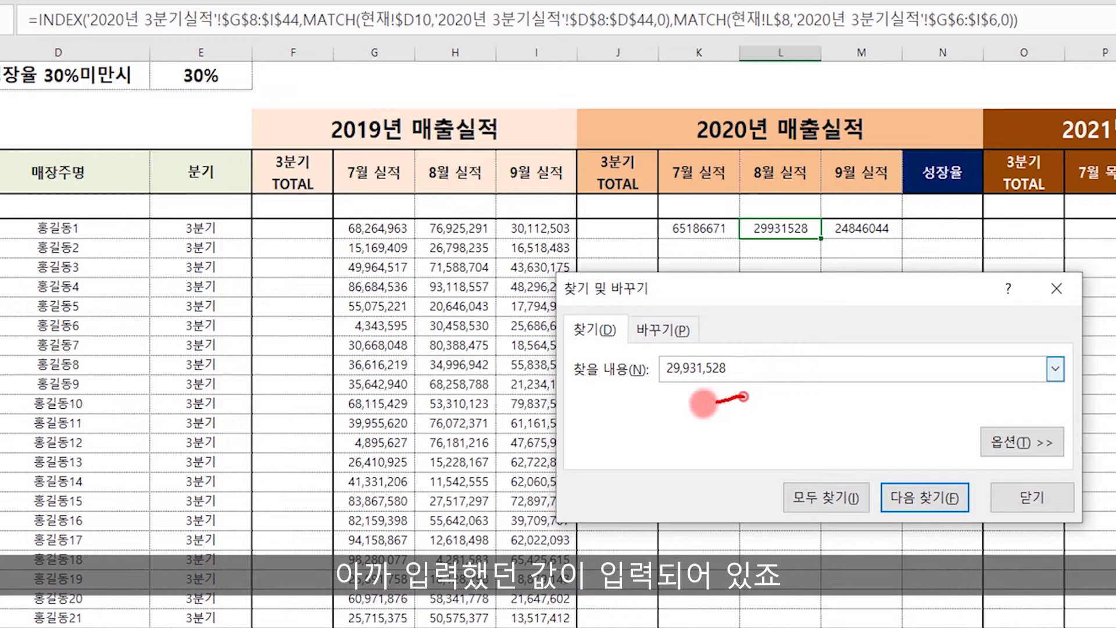
left_click_drag(742, 397, 709, 339)
left_click_drag(709, 340, 771, 256)
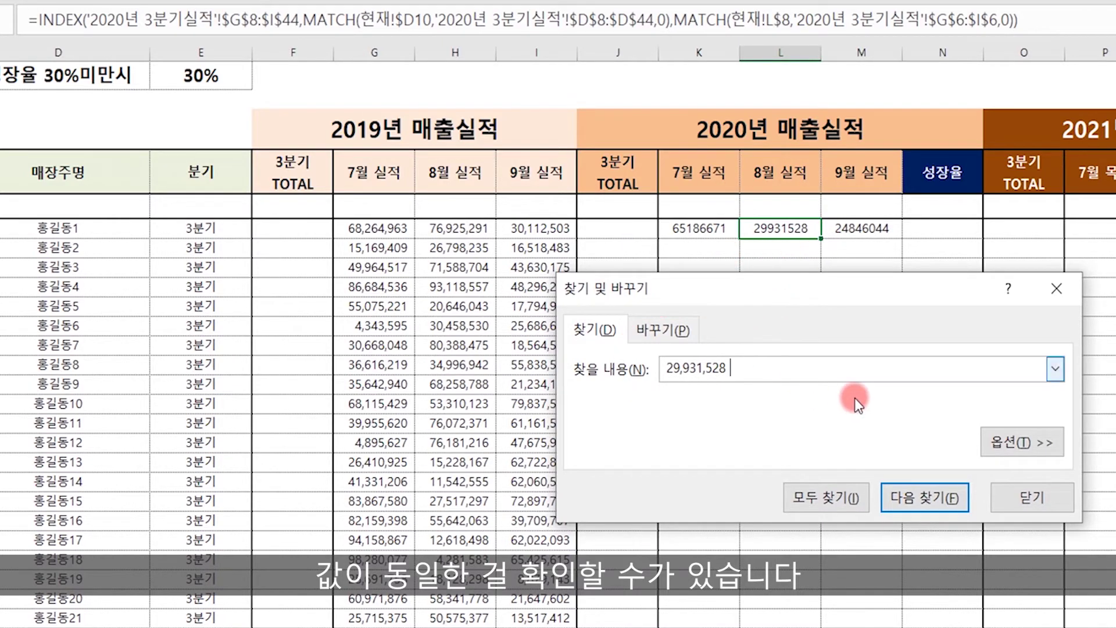
left_click(1056, 288)
- Fill K10:M10 down every store without formatting and apply comma thousands separators
mouse_move(650, 285)
left_mouse_down()
mouse_move(774, 288)
mouse_move(766, 568)
left_mouse_up()
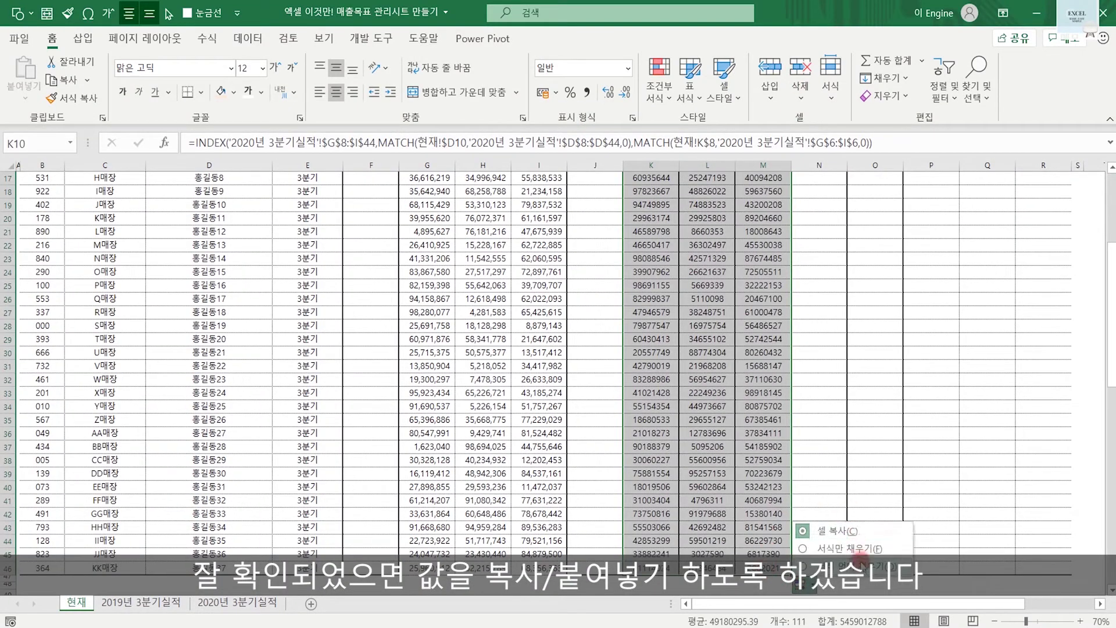
left_click(863, 567)
scroll(771, 373, "up", 3)
scroll(727, 420, "up", 3)
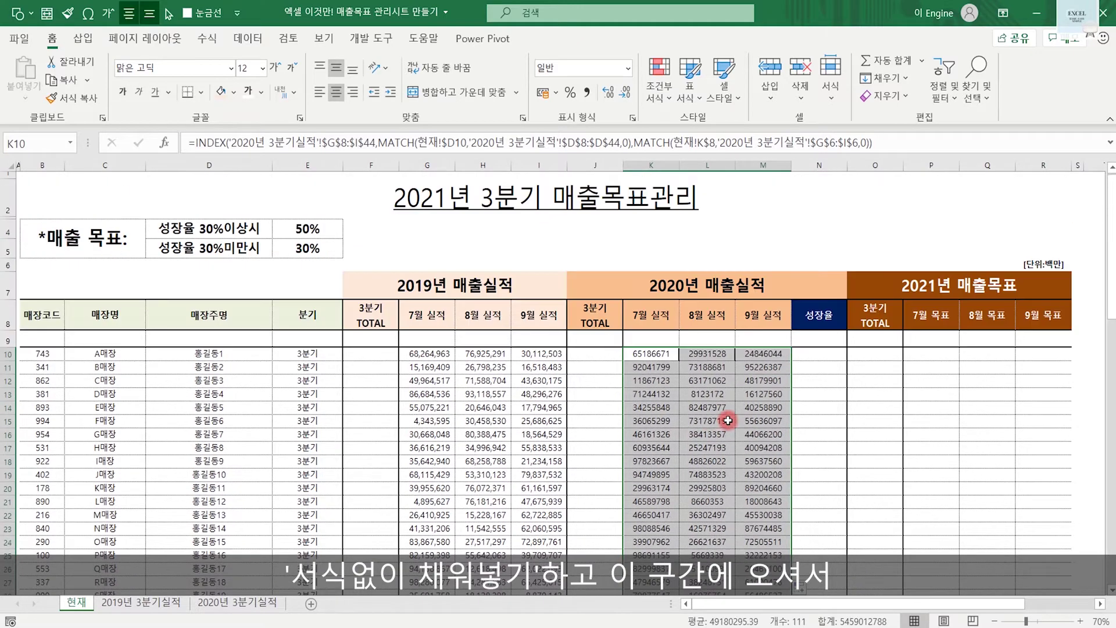
left_click(587, 92)
left_click(761, 447)
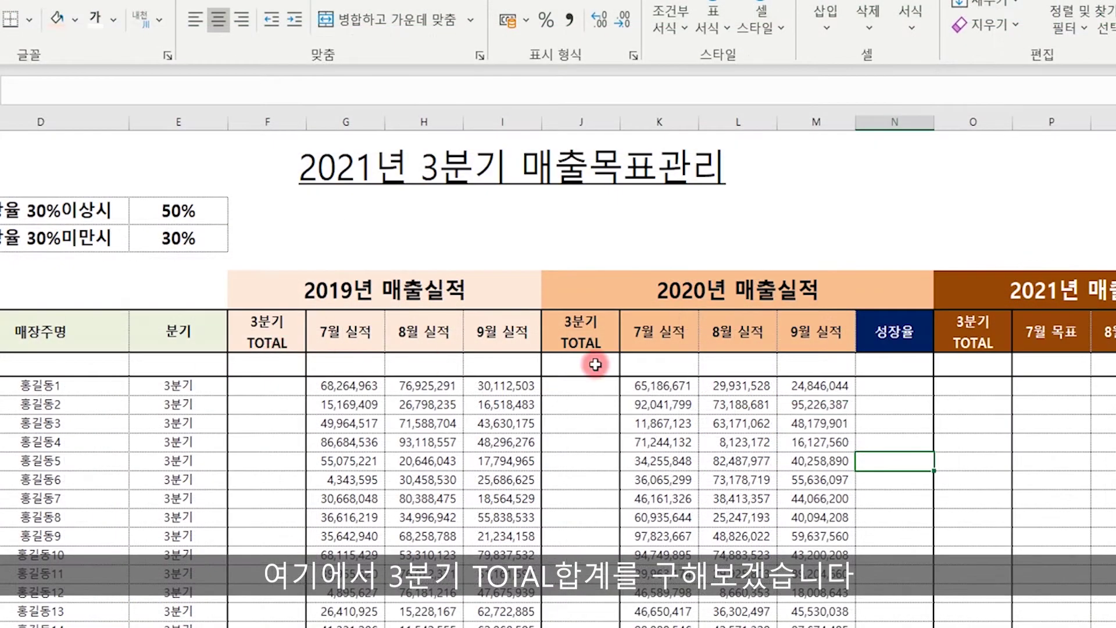
- Total the 2019 July sales in G9 with a SUM down to the last store, widening column G
left_click(356, 370)
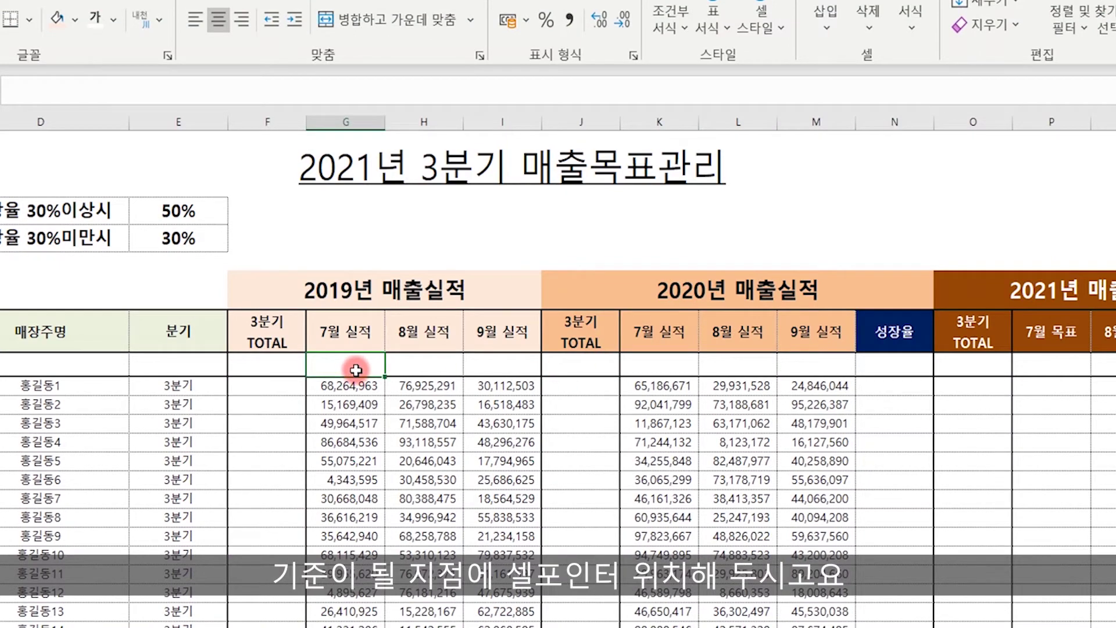
type("=")
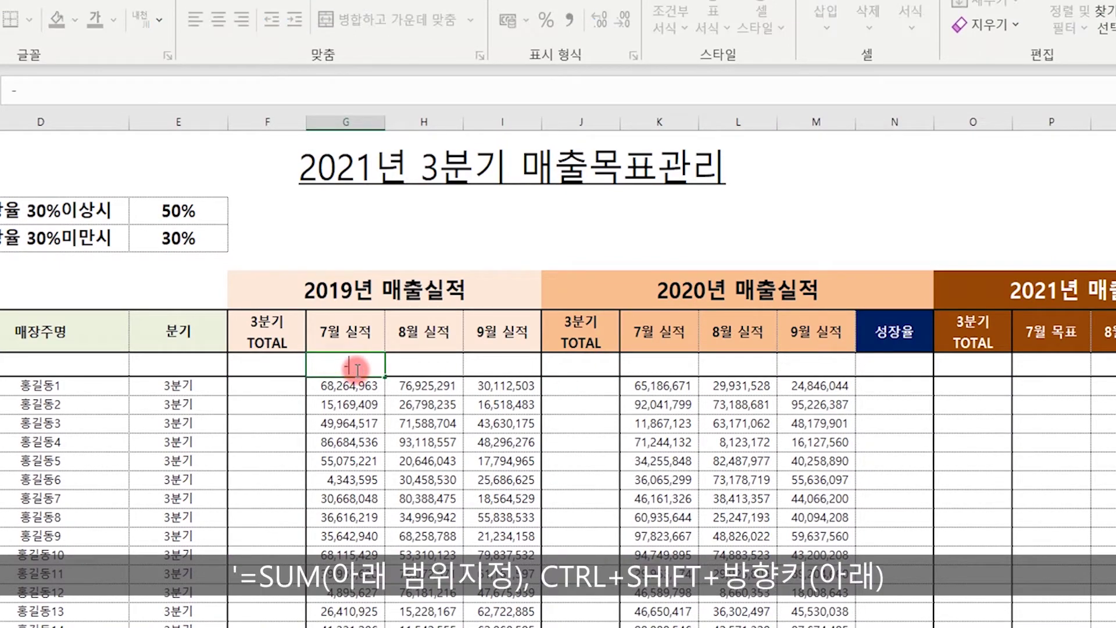
type("sum")
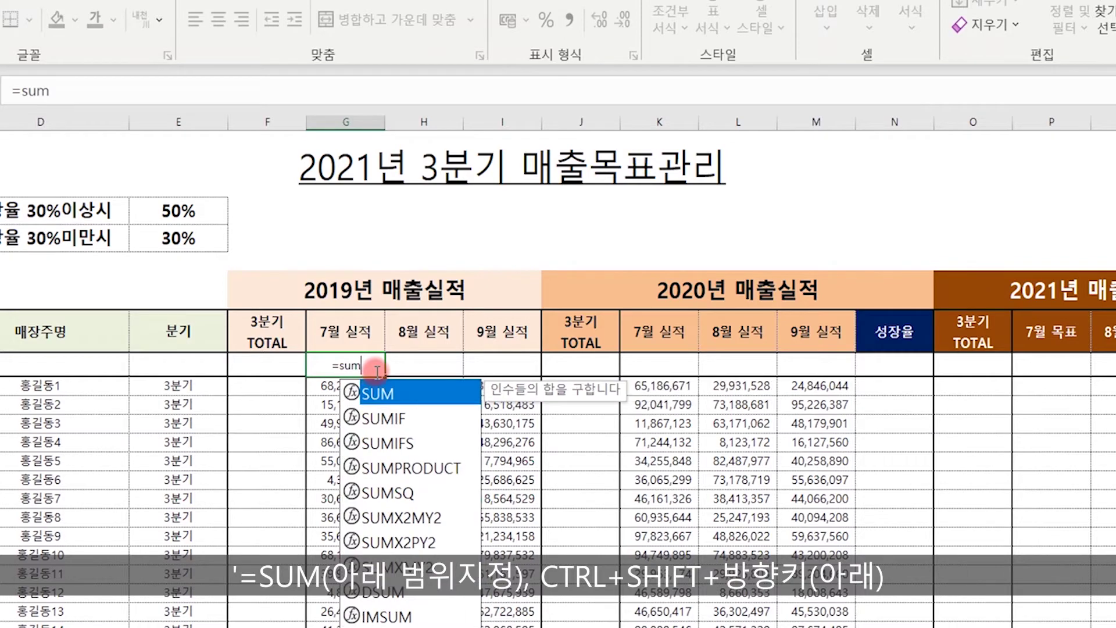
type("(")
left_click(334, 386)
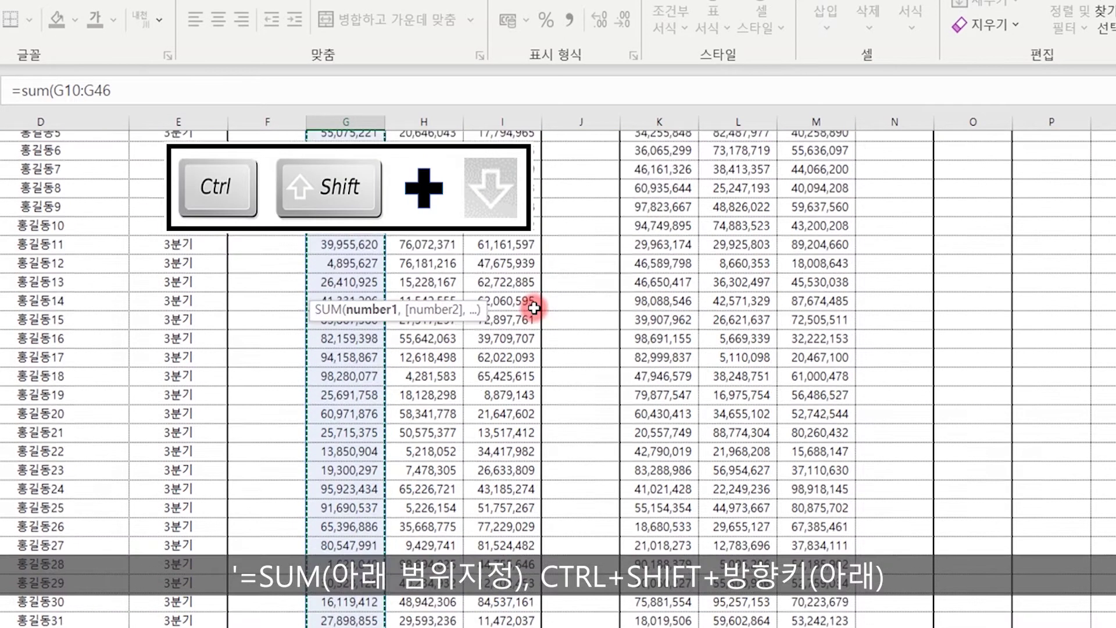
key("ctrl+shift+Down")
type(")")
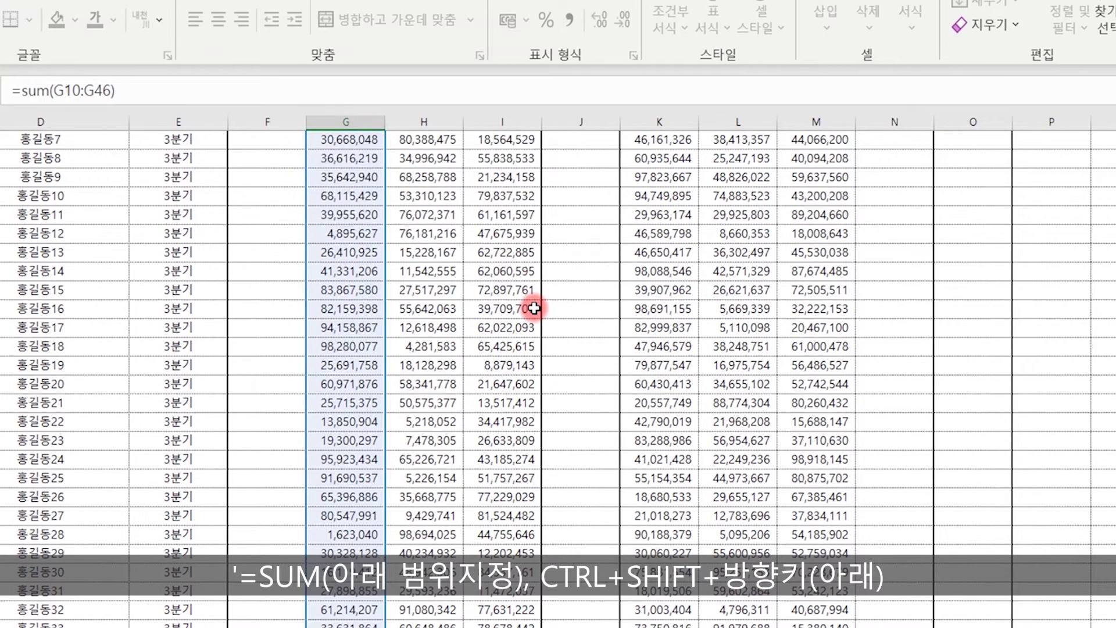
key("Return")
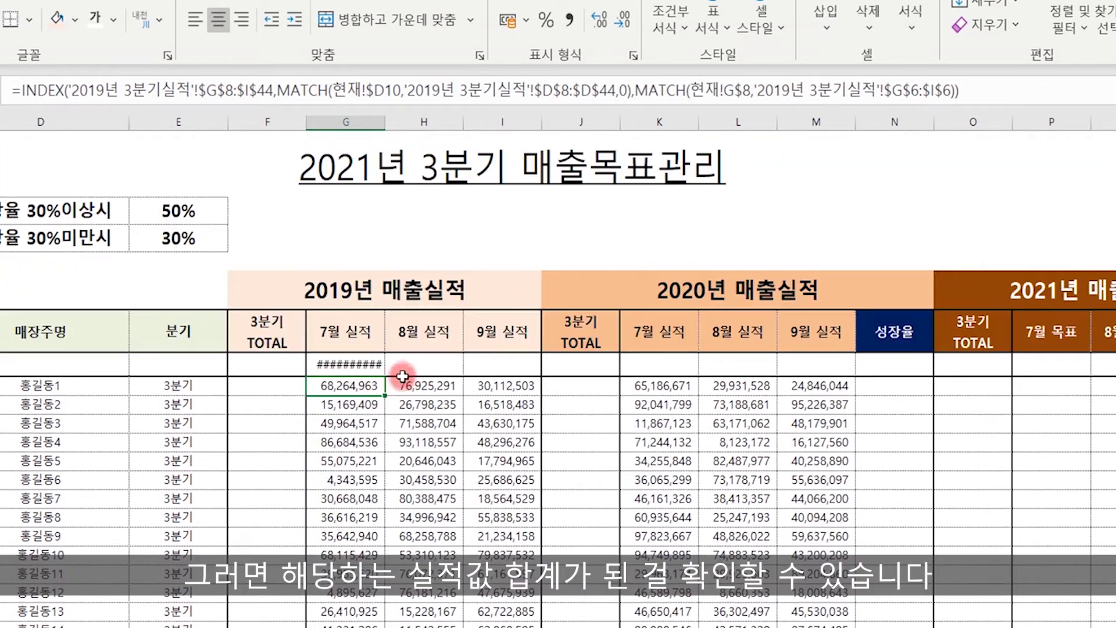
left_click(365, 365)
double_click(385, 122)
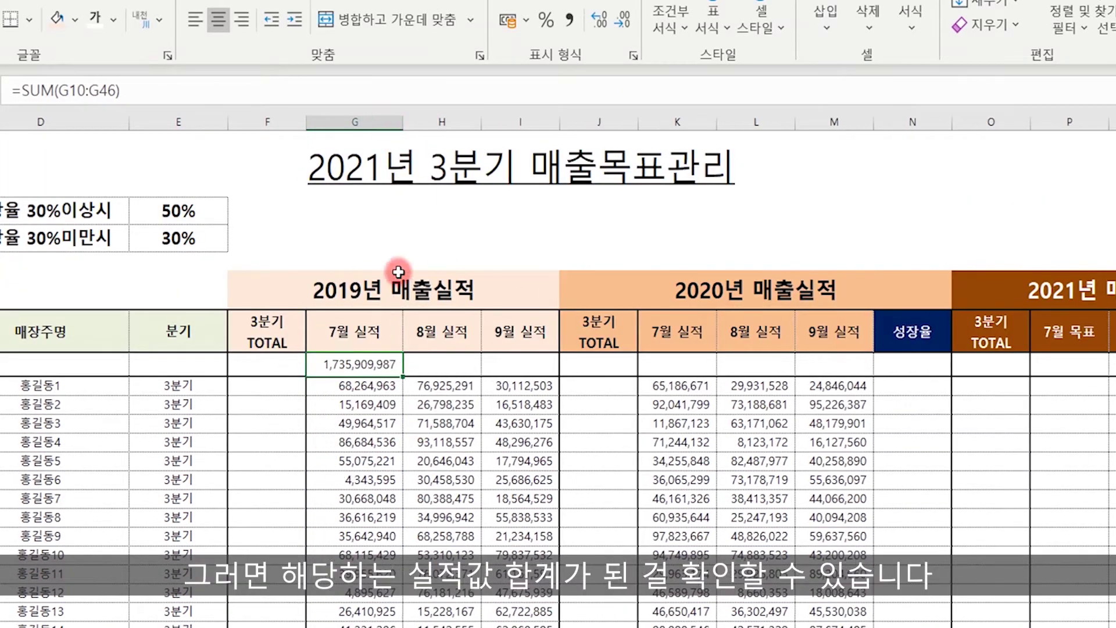
- Copy the July total formula left into F9 and right across August and September without formatting
left_click_drag(404, 375, 264, 371)
left_click(427, 386)
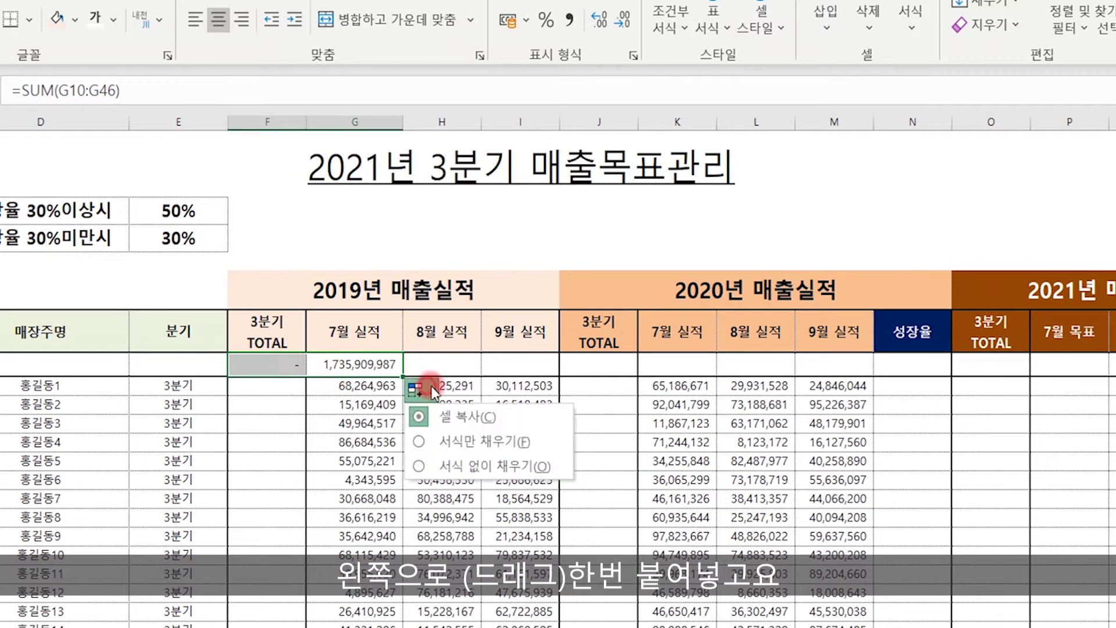
left_click(500, 463)
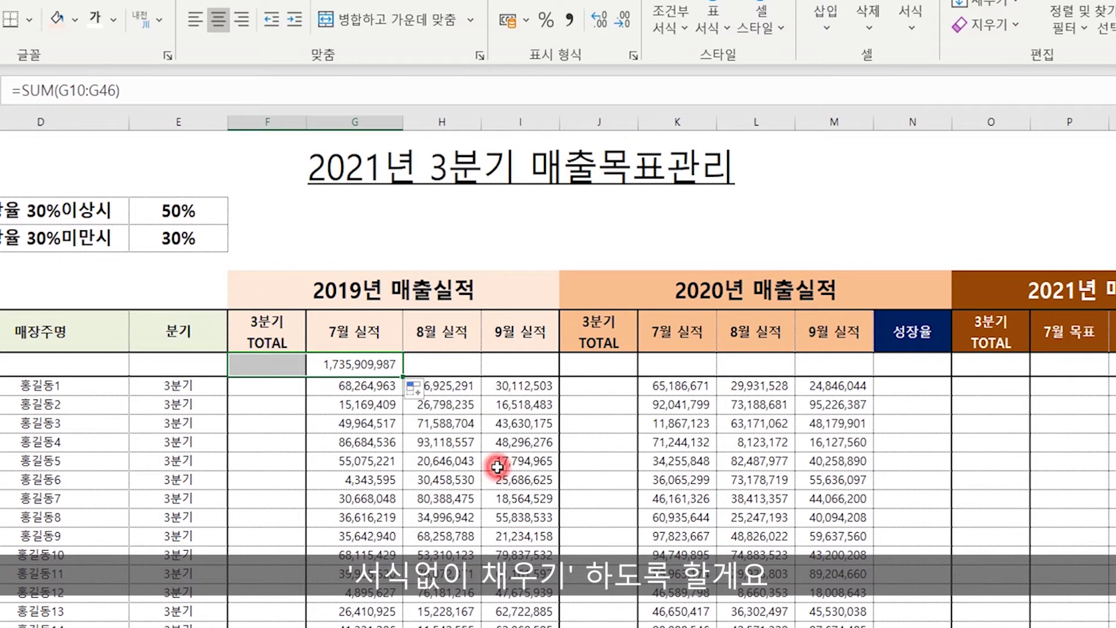
left_click(378, 369)
left_click_drag(402, 377, 529, 372)
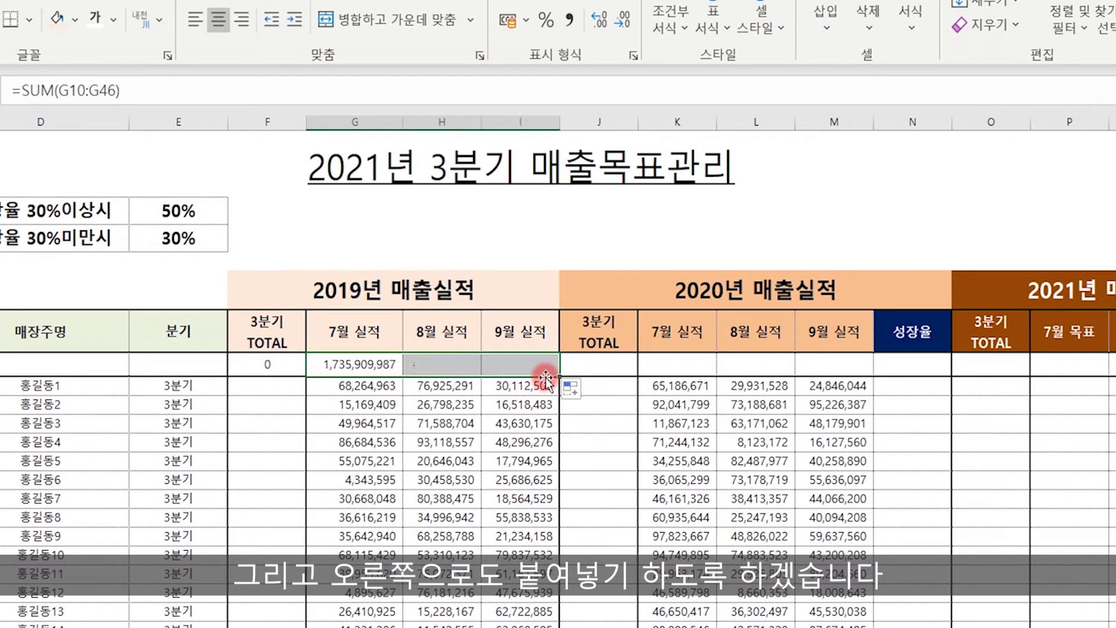
left_click(570, 388)
left_click(636, 465)
left_click(441, 460)
- Comma-format the 2019 totals 1,735,909,987, 1,692,383,222 and 1,821,552,234, autofitting columns H:I
left_click_drag(370, 359, 523, 364)
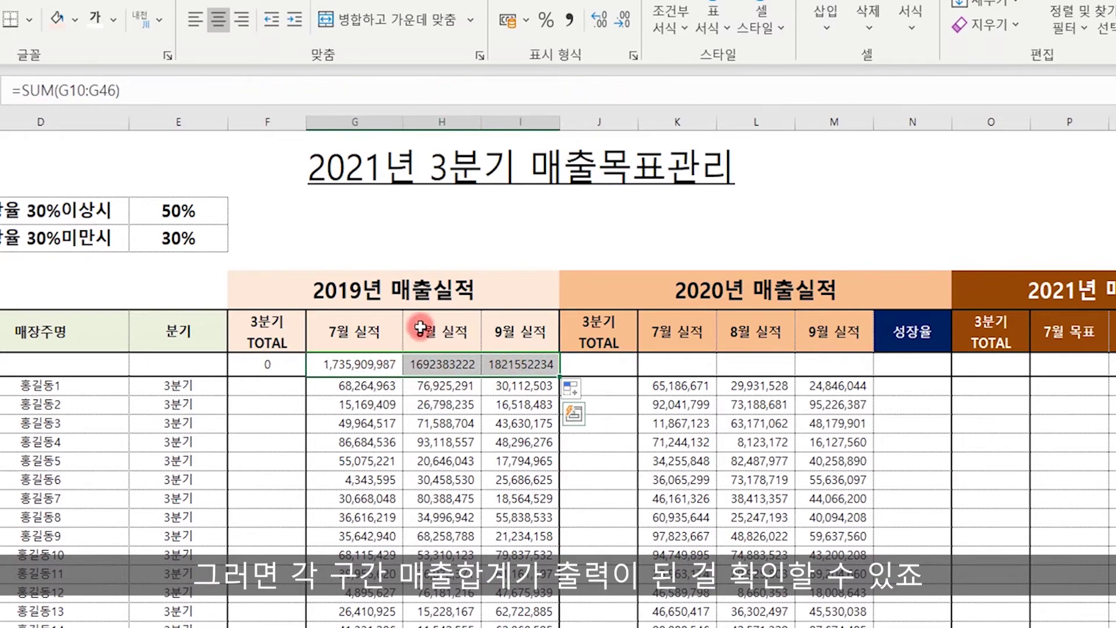
left_click(571, 26)
left_click_drag(442, 122, 578, 122)
left_click(526, 480)
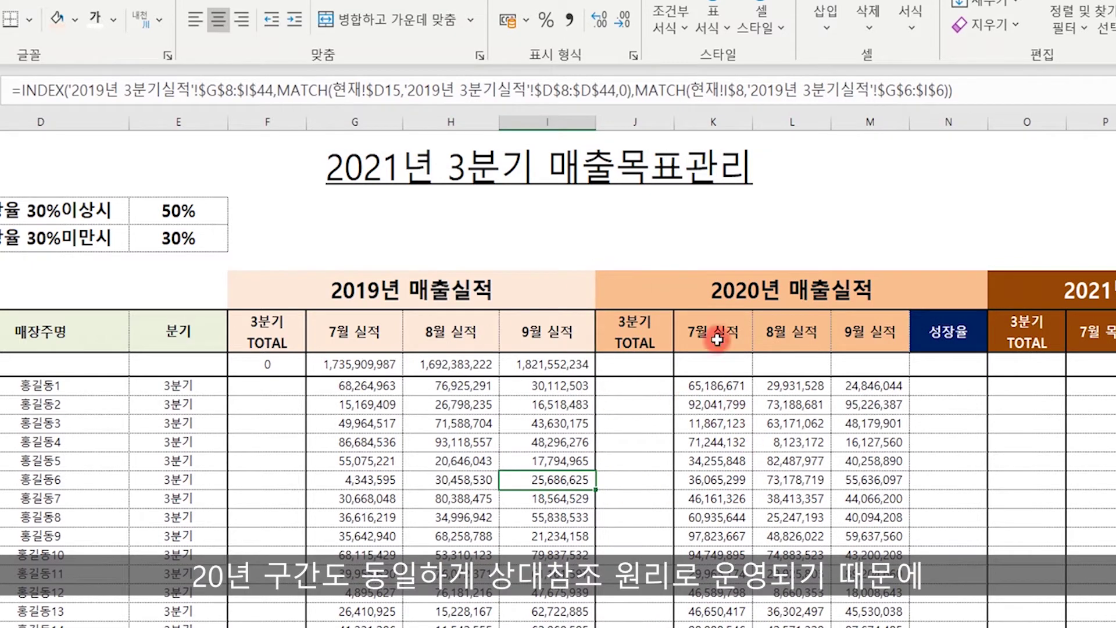
left_click(576, 365)
left_click_drag(595, 376, 886, 375)
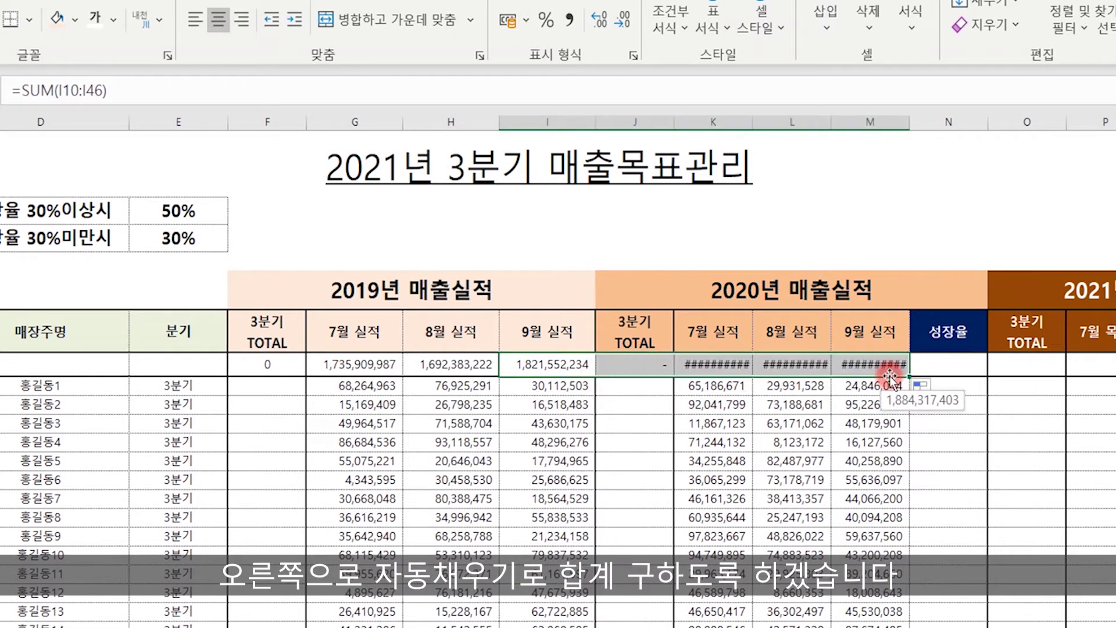
- Fill totals into the 2020 columns without formatting, comma-format row 9, and autofit columns K:M
left_click(920, 388)
left_click(1009, 459)
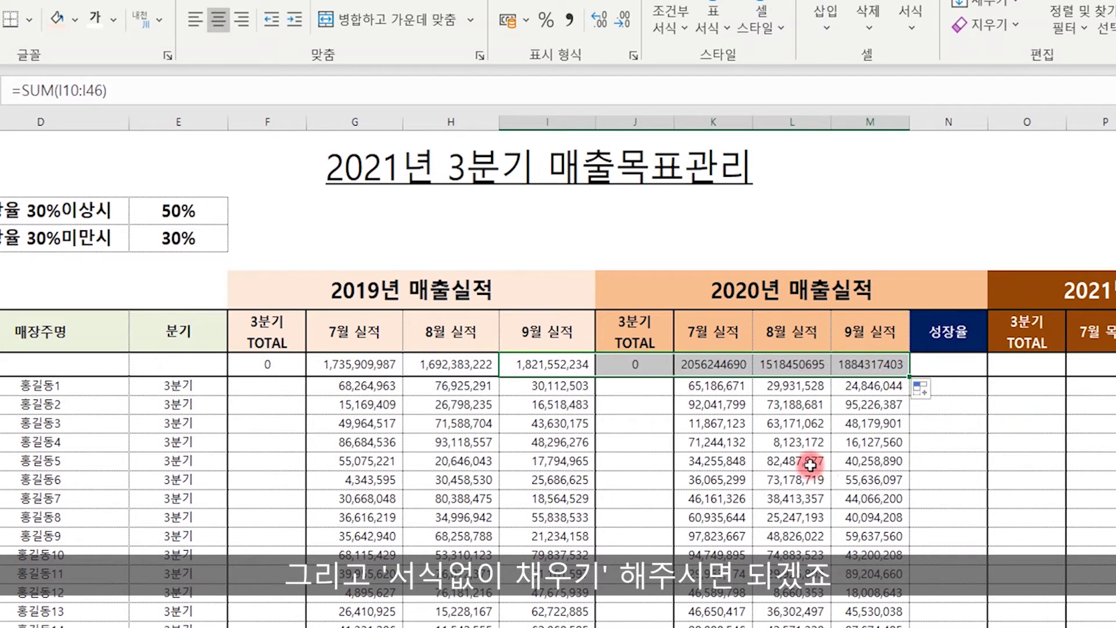
left_click_drag(268, 365, 883, 373)
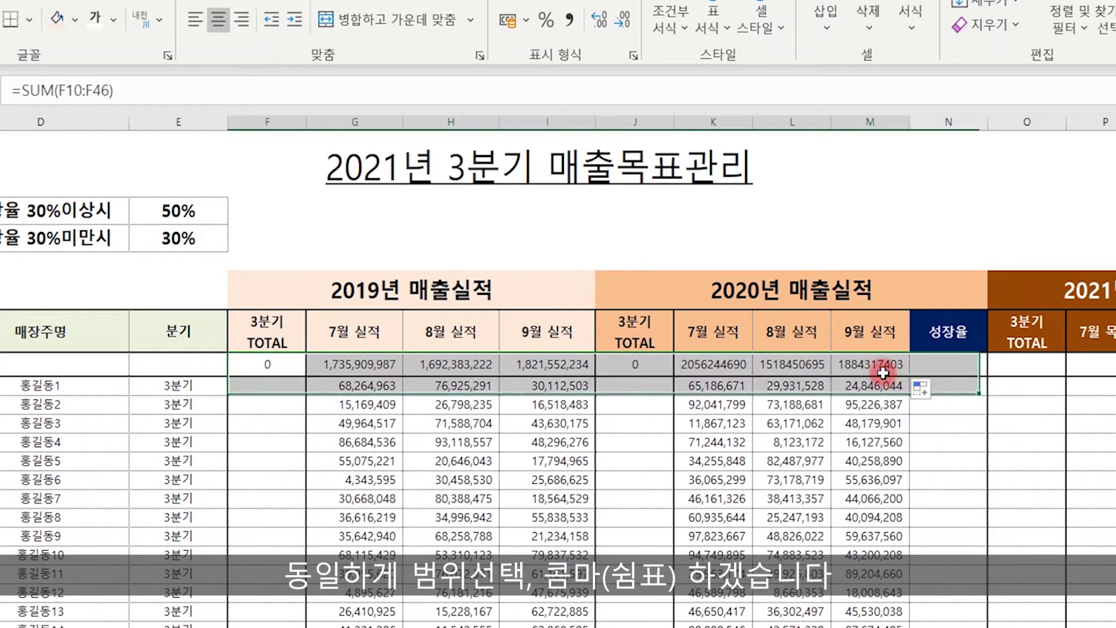
left_click(569, 19)
left_click(791, 517)
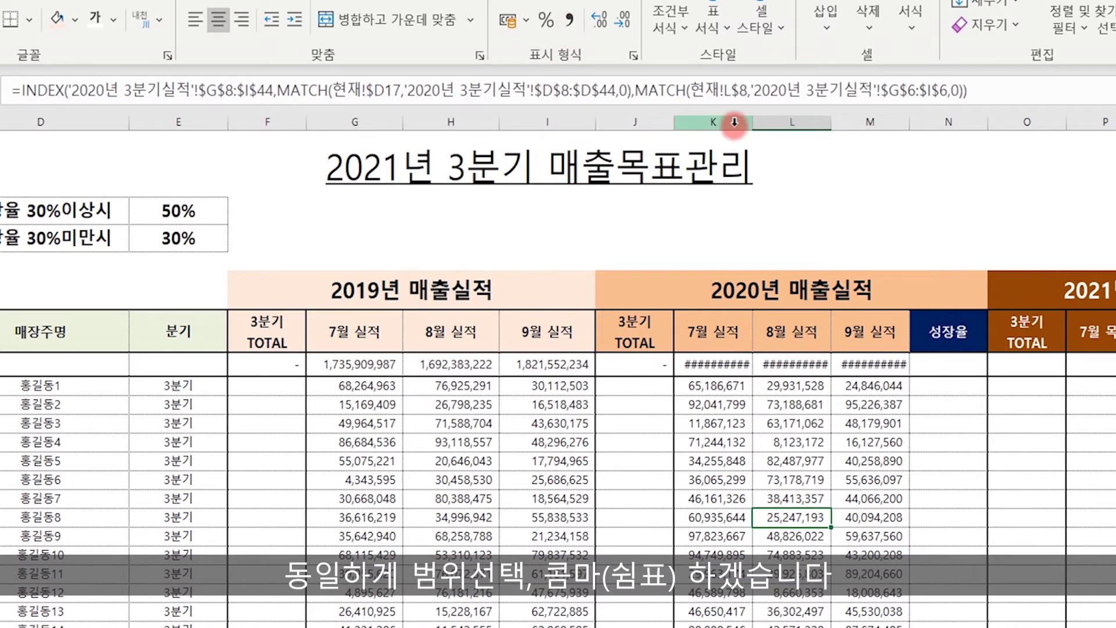
left_click_drag(734, 122, 870, 121)
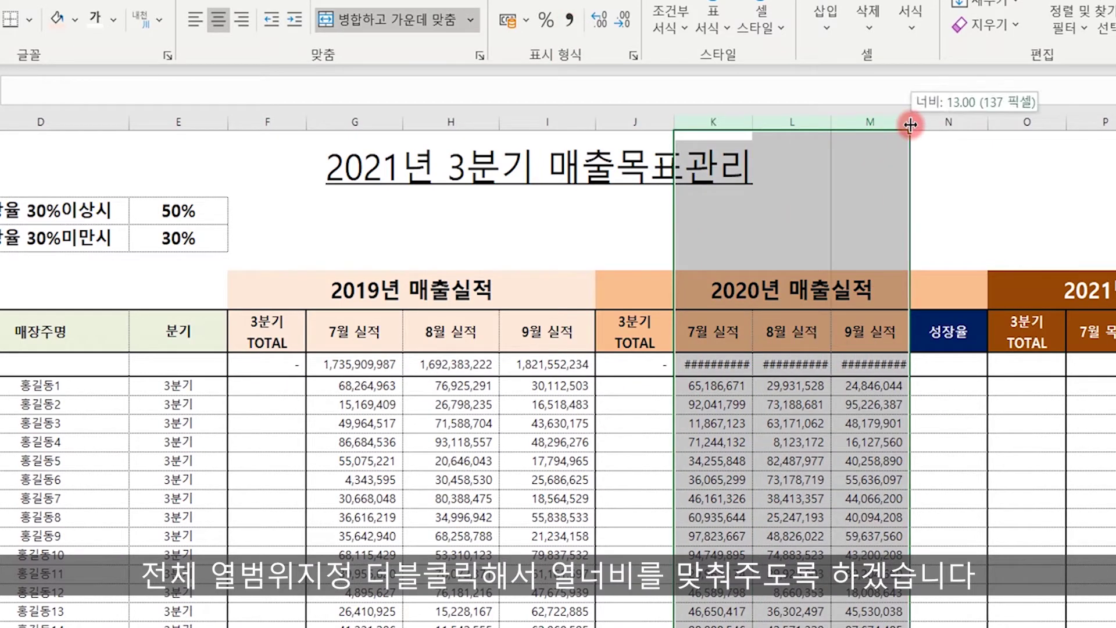
double_click(910, 124)
left_click(822, 535)
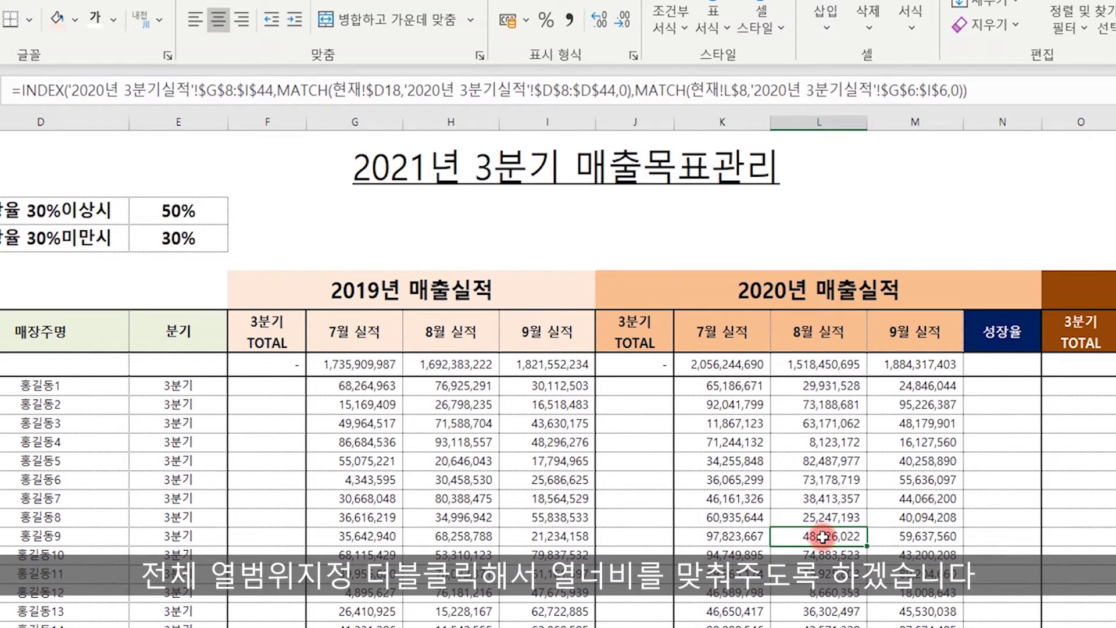
- Sum each store's 2019 July–September sales in column F, filled down without formatting
left_click(271, 395)
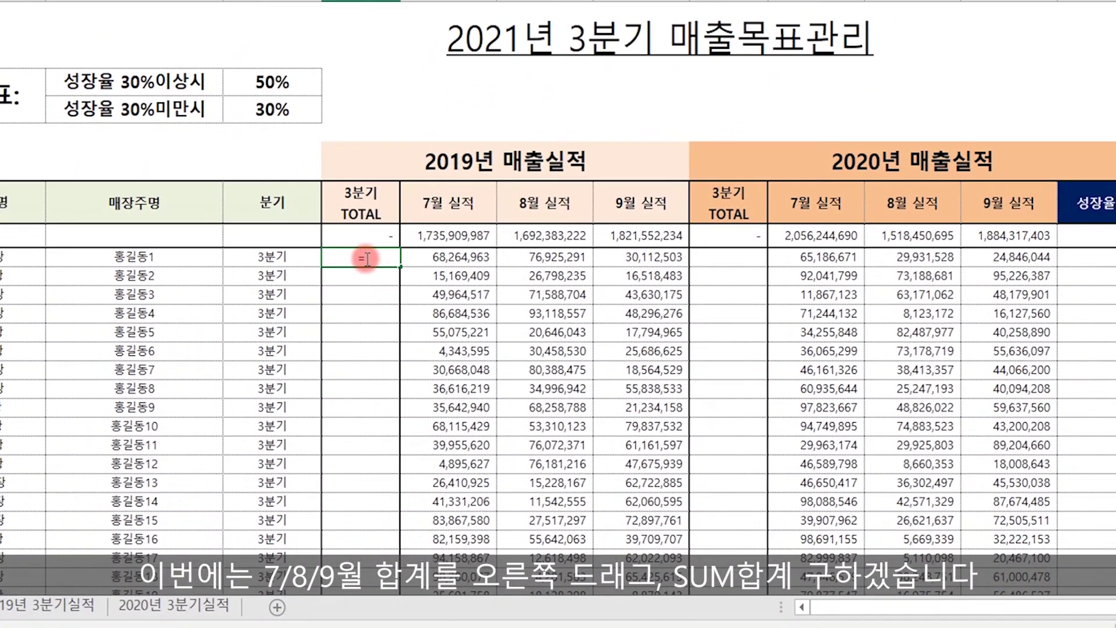
type("=sum(")
left_click_drag(447, 257, 611, 268)
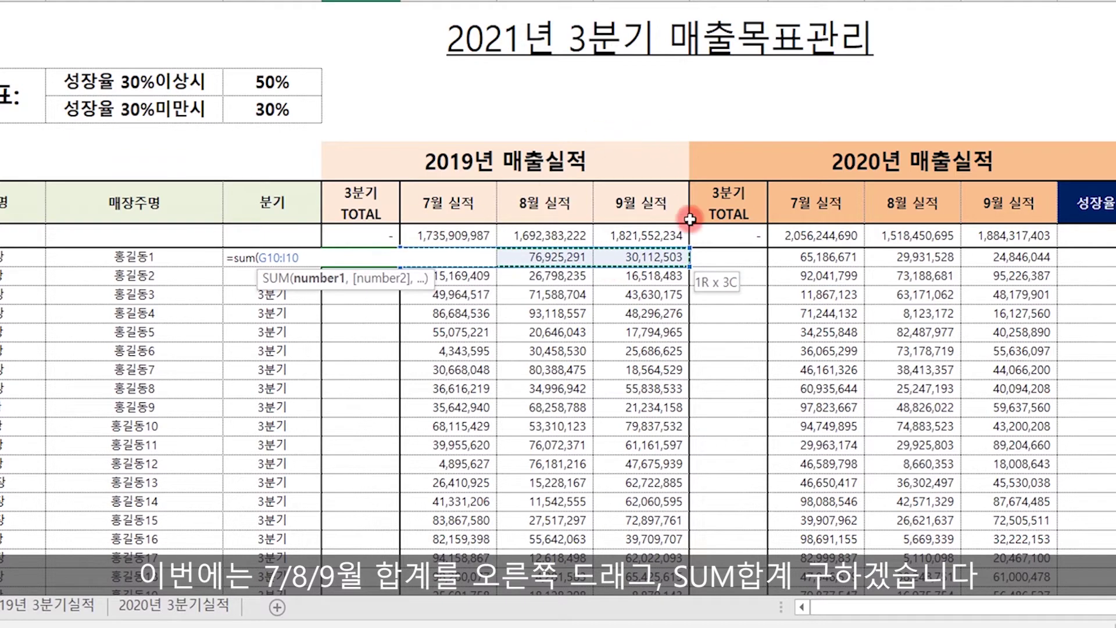
mouse_move(610, 269)
left_mouse_down()
mouse_move(622, 268)
mouse_move(610, 268)
left_mouse_up()
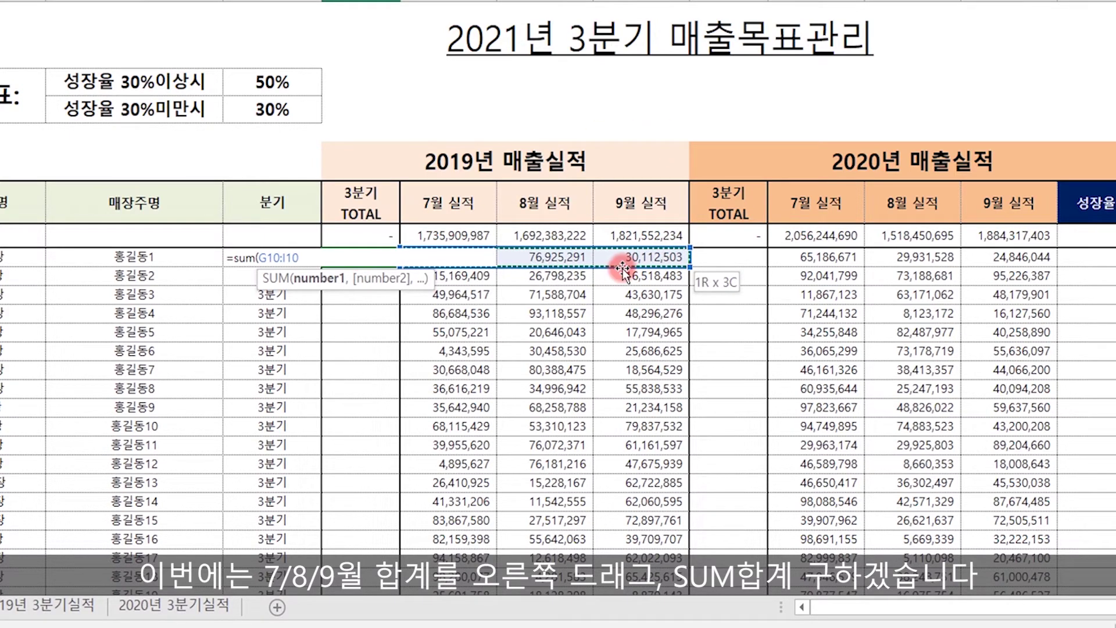
key("Return")
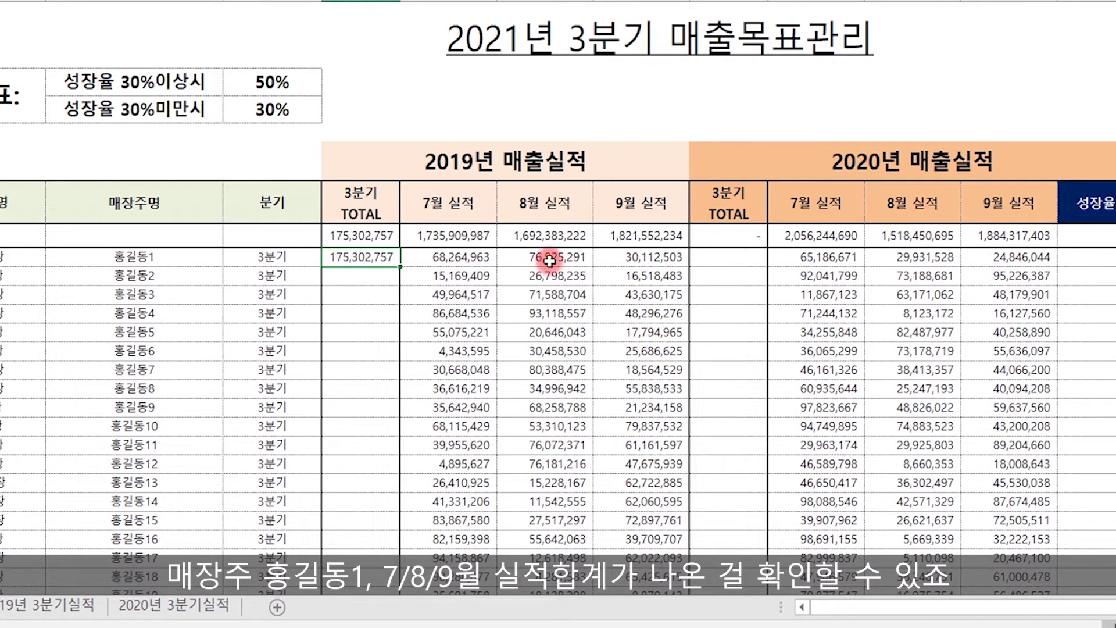
double_click(400, 266)
left_click(409, 592)
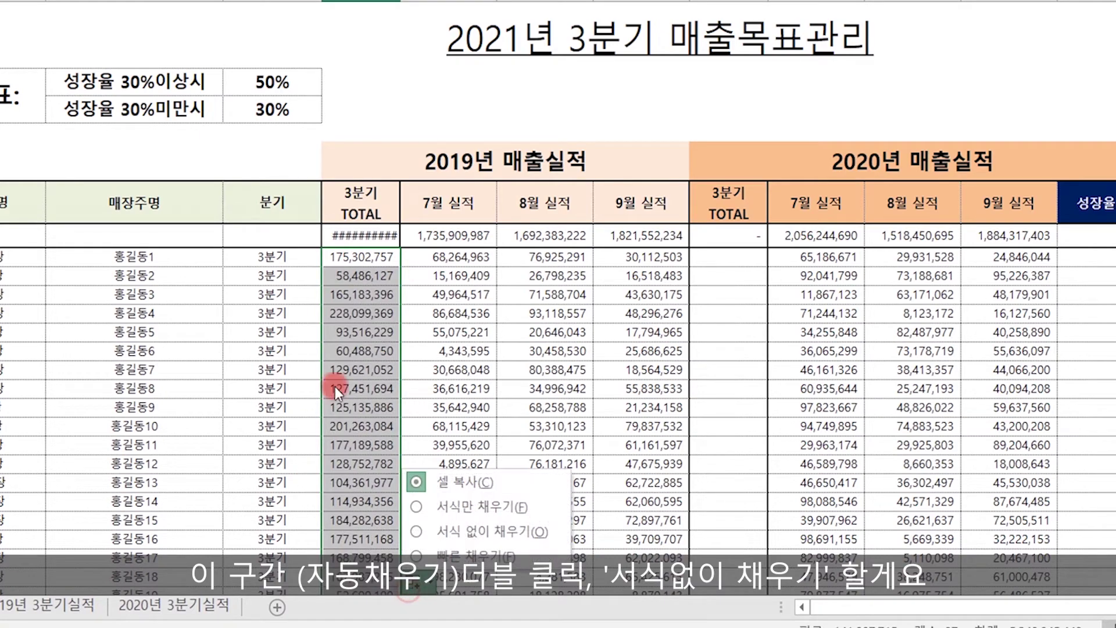
left_click(486, 525)
left_click(472, 347)
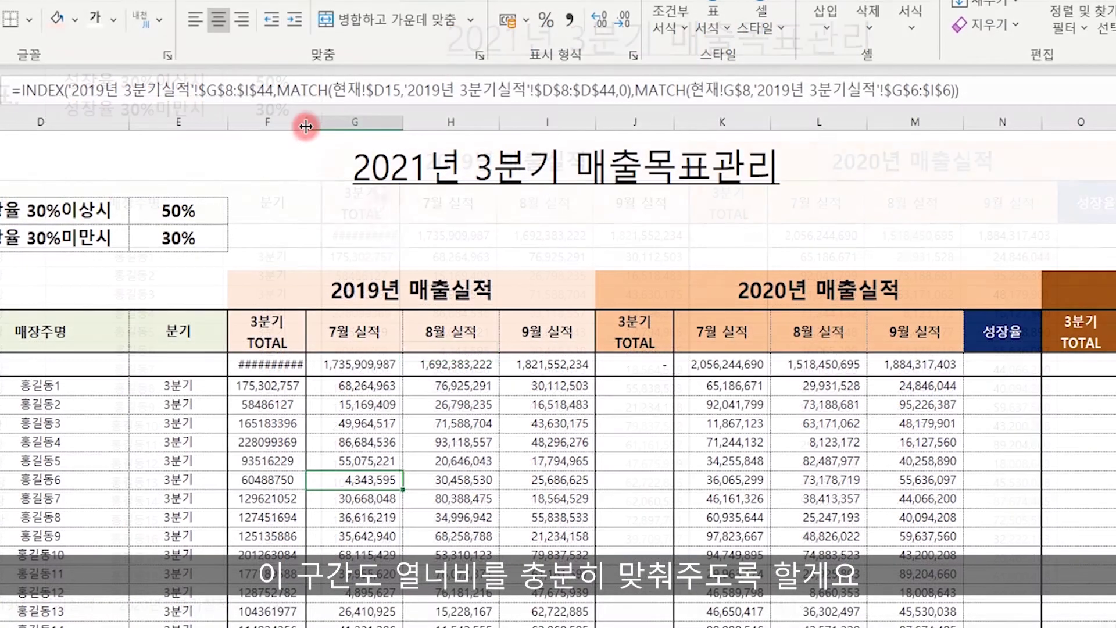
double_click(305, 120)
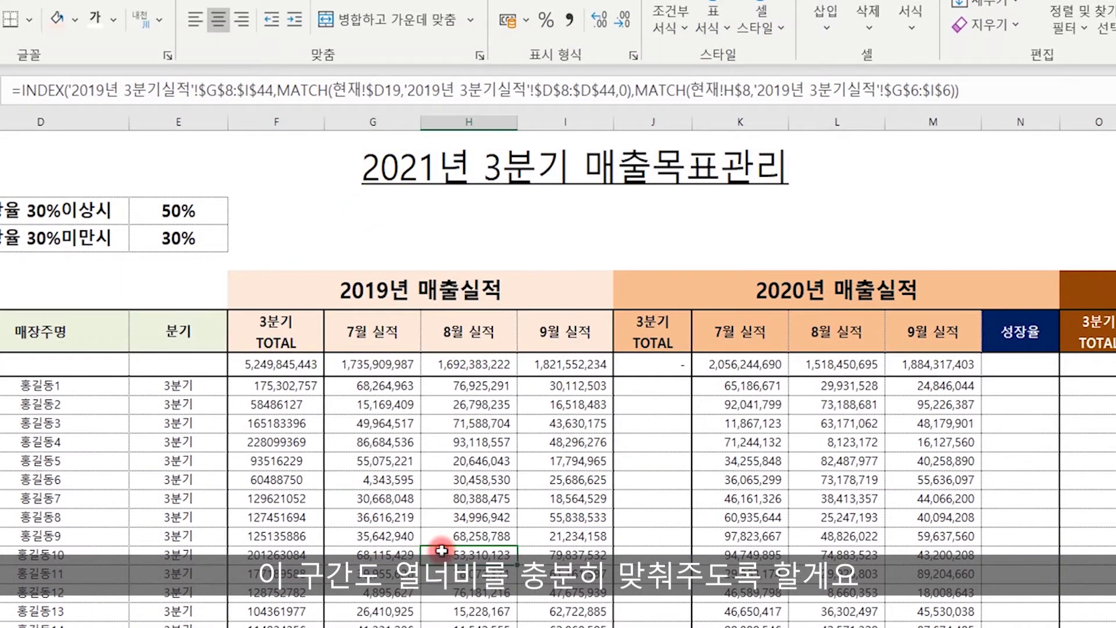
- Apply thousands separators to the 2019 Q3 store totals beneath the 5,249,845,443 grand total
left_click(298, 386)
key("ctrl+shift+Down")
left_click(570, 23)
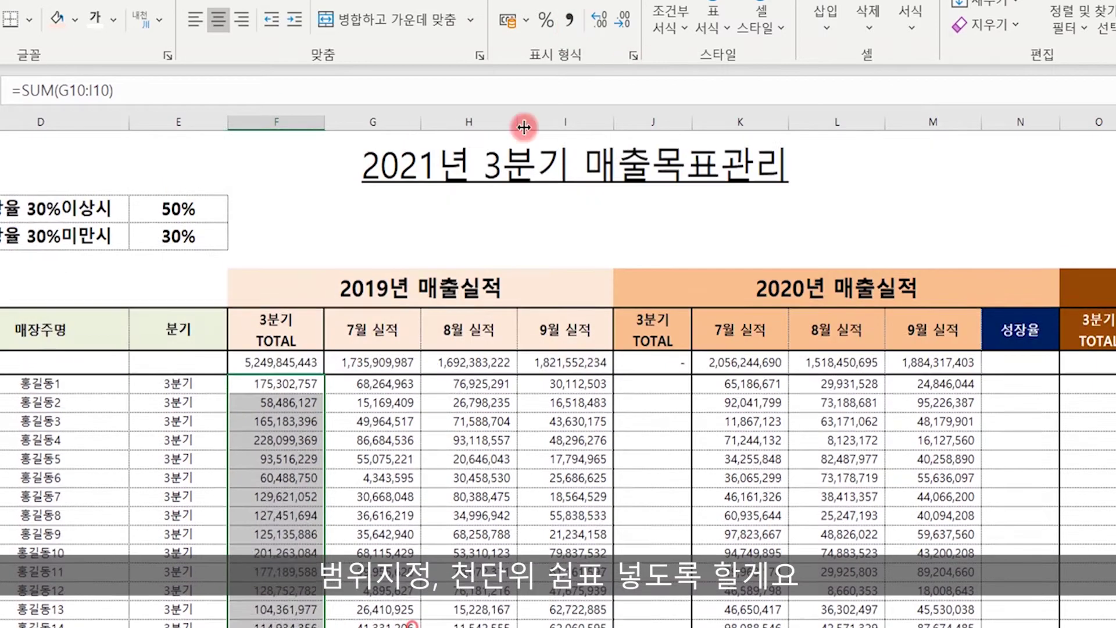
left_click(410, 594)
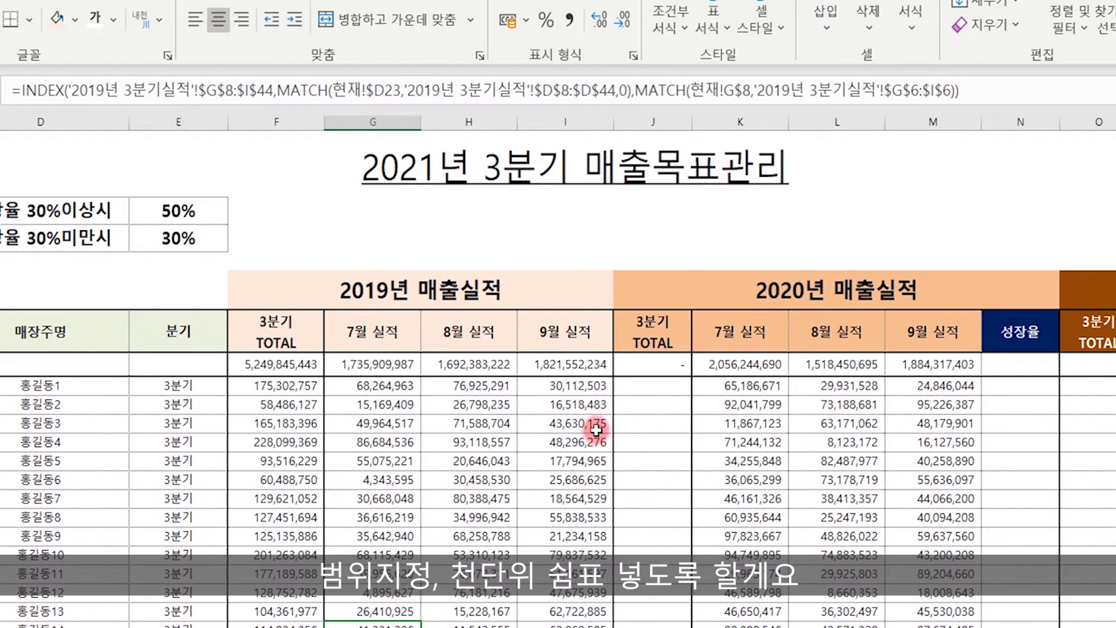
left_click(303, 388)
key("ctrl+shift+Down")
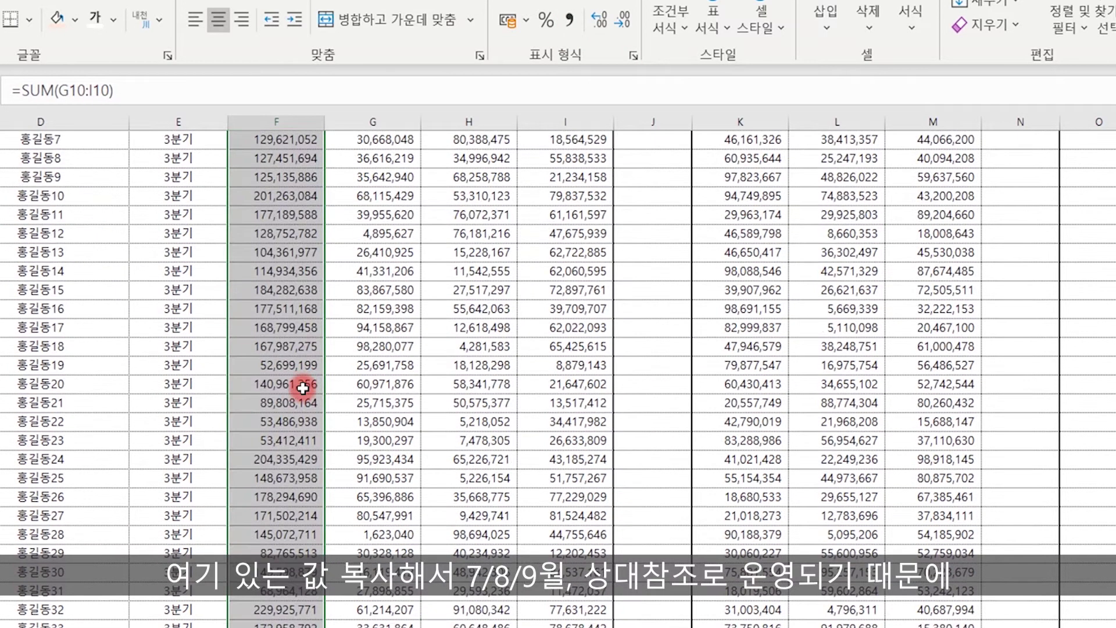
- Paste the Q3 SUM formulas into column J from J10, autofit it, and verify J10's formula
key("ctrl+c")
scroll(296, 387, "up", 5)
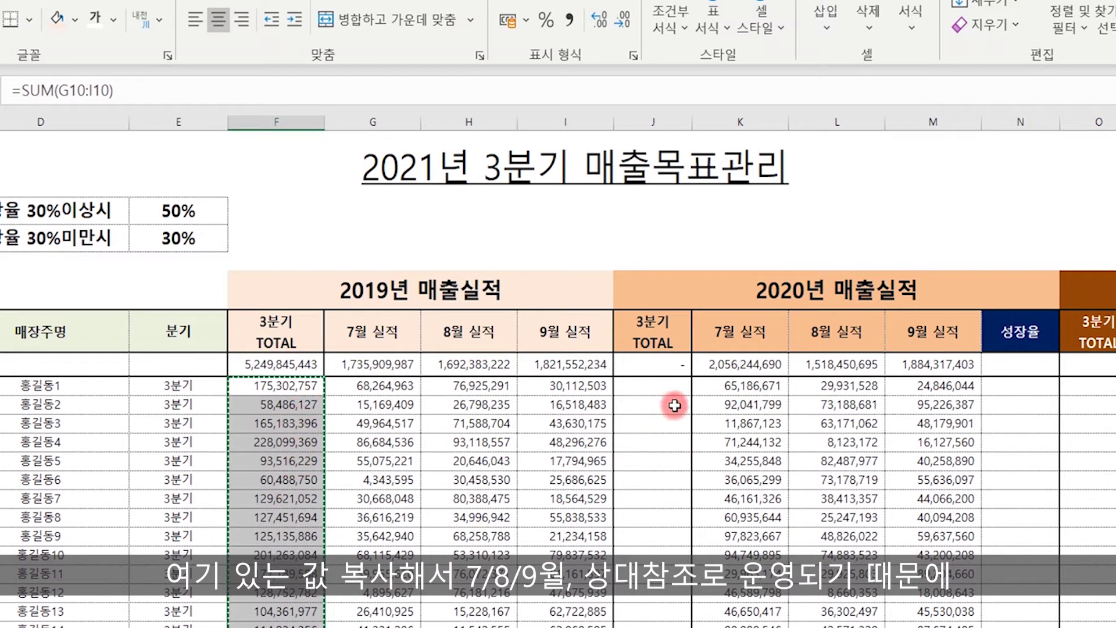
left_click(662, 389)
key("ctrl+v")
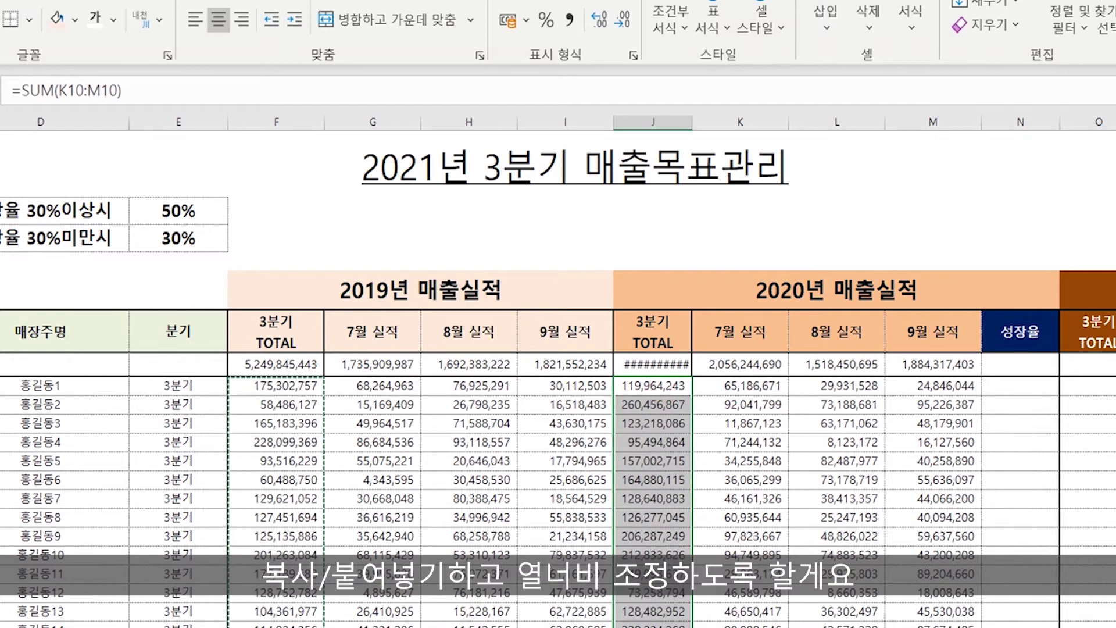
double_click(692, 121)
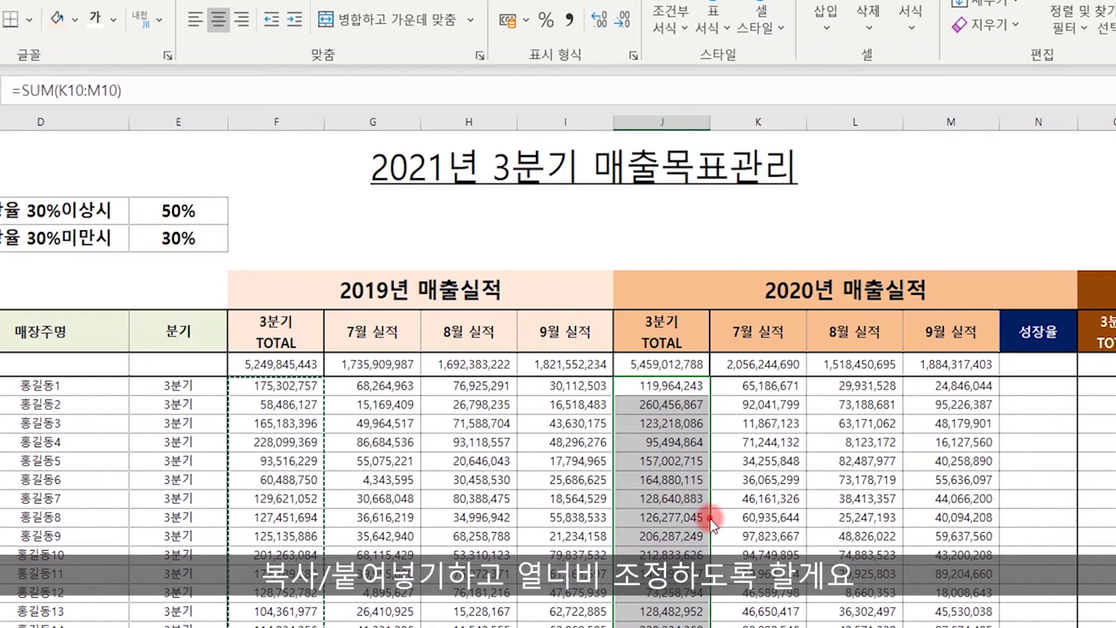
left_click(683, 516)
left_click(668, 386)
double_click(668, 386)
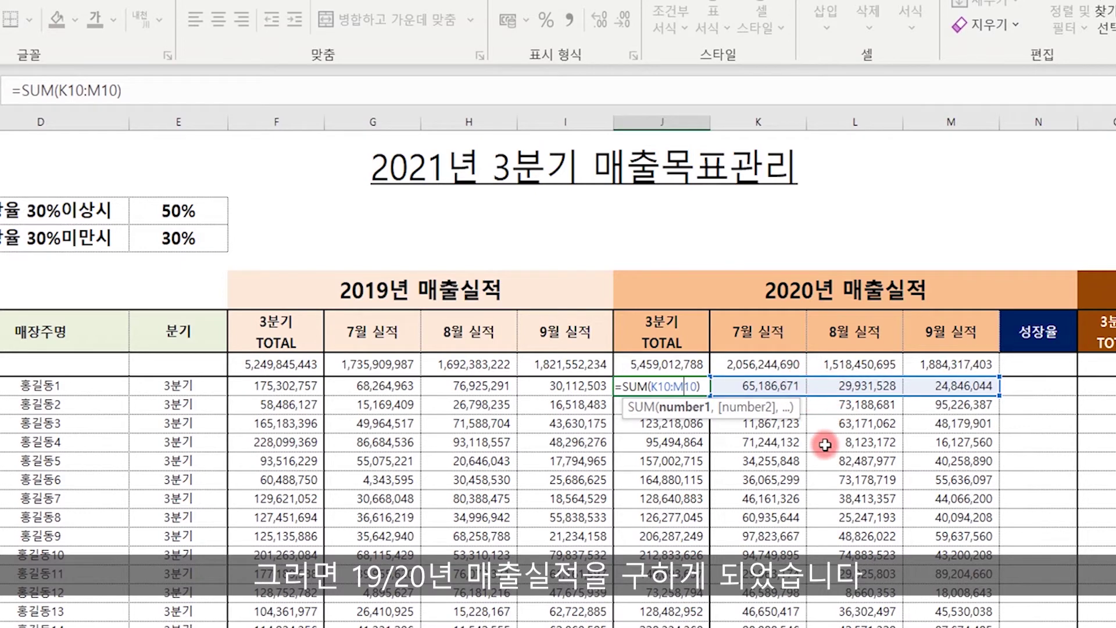
key("Escape")
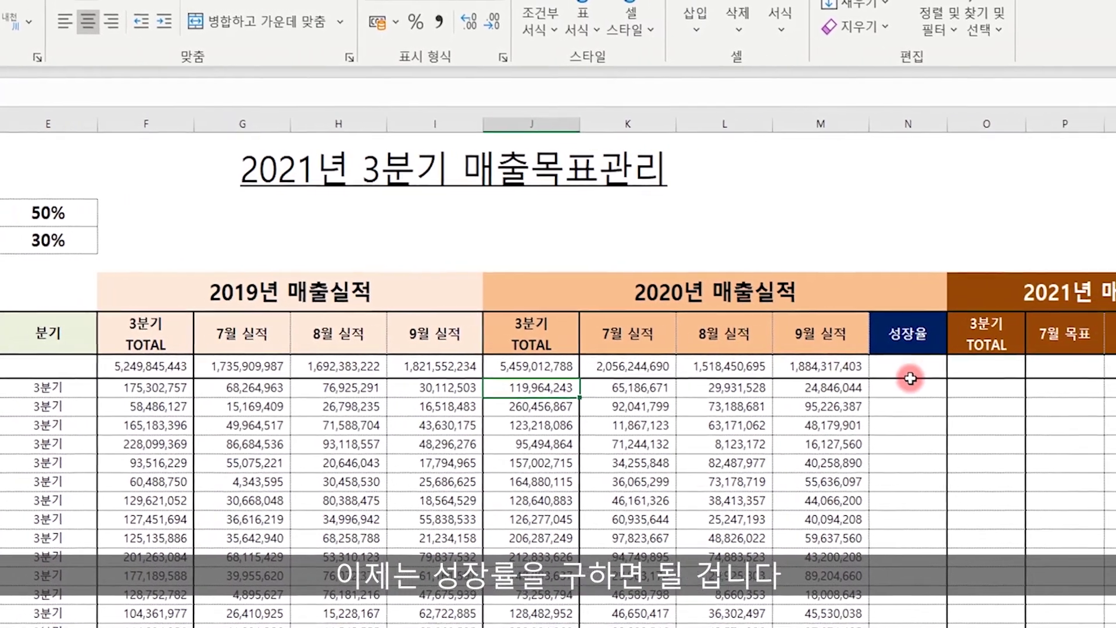
- Enter the overall growth rate =(J9-F9)/F9 in N9 and format it as a percentage
left_click(866, 372)
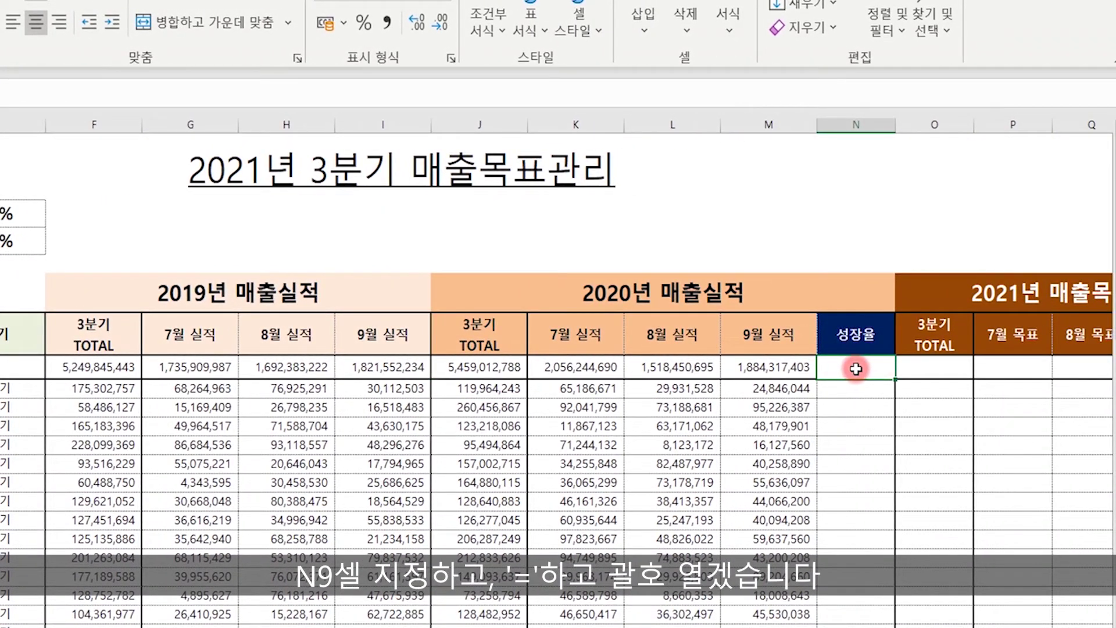
type("=(")
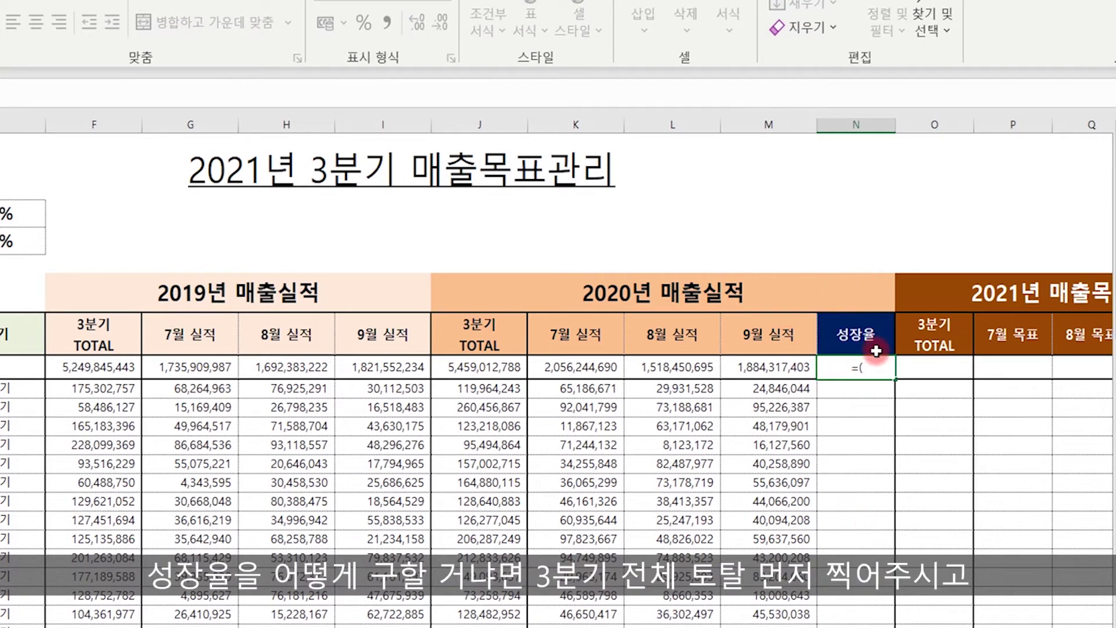
left_click(487, 367)
type("-")
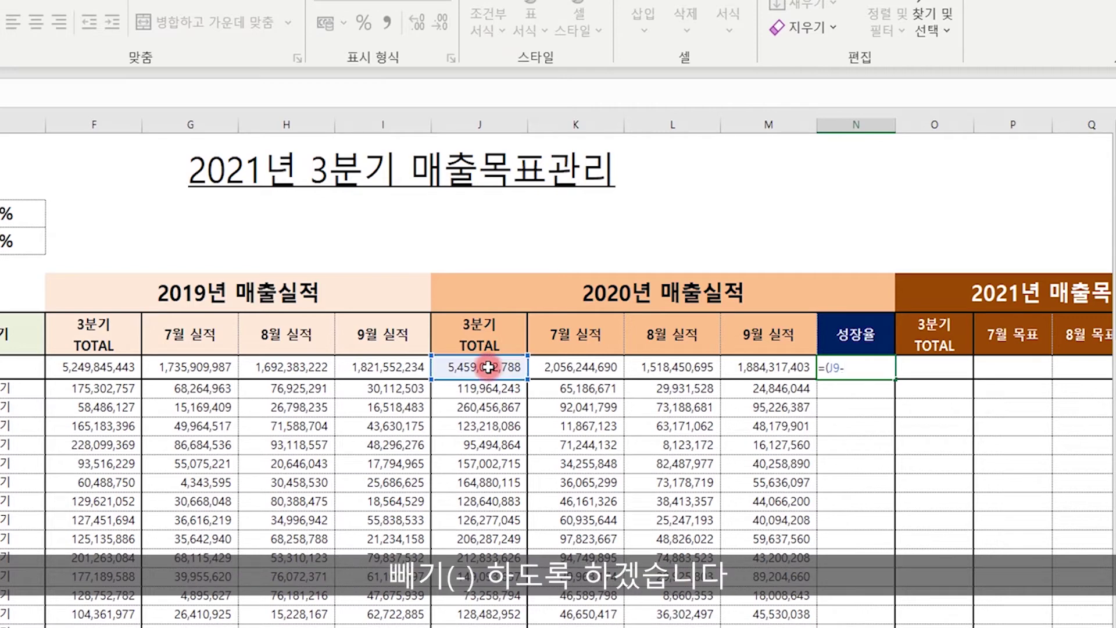
left_click(94, 365)
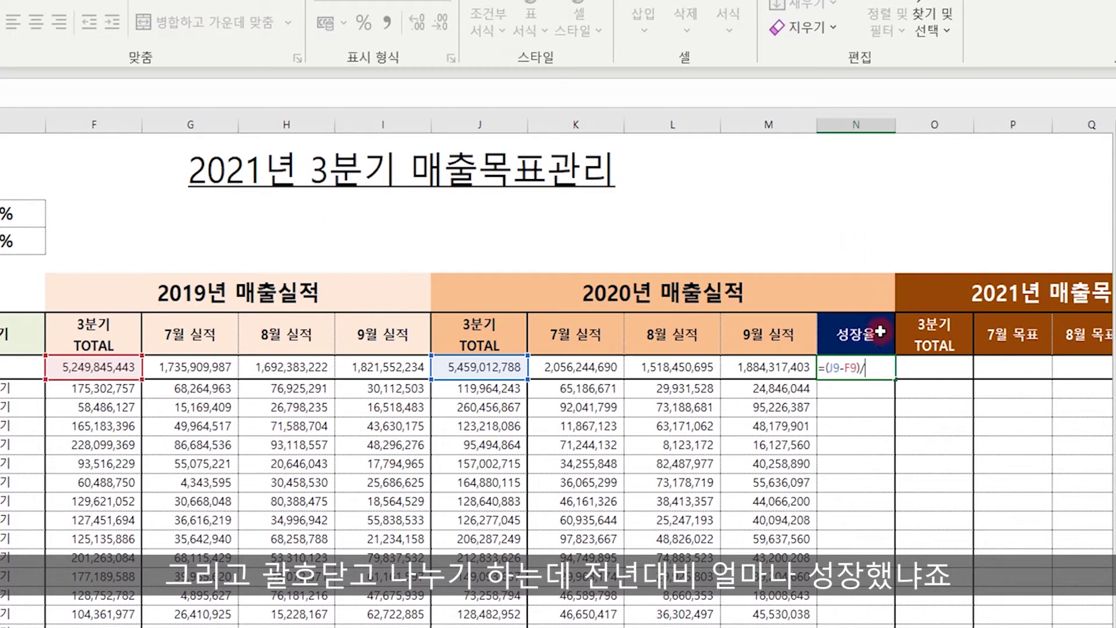
left_click(106, 367)
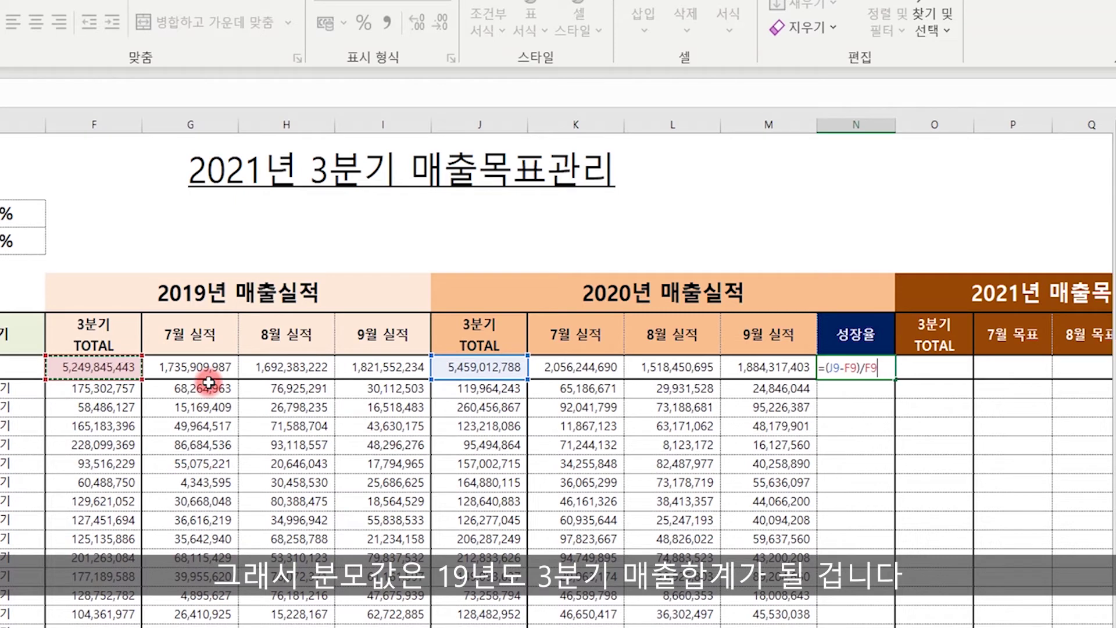
key("Return")
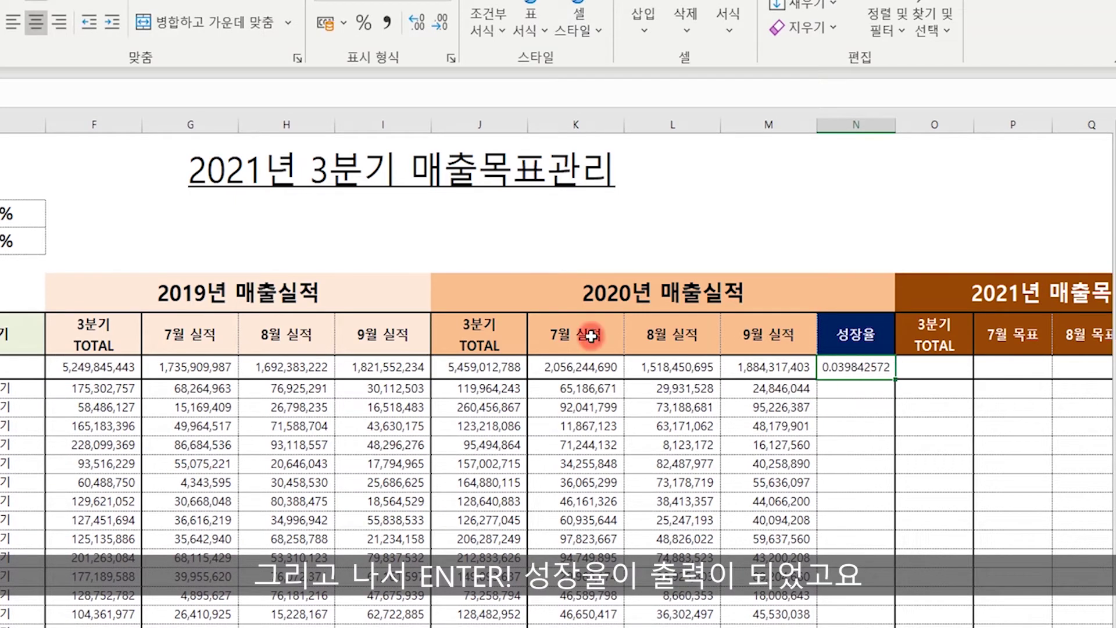
left_click(363, 22)
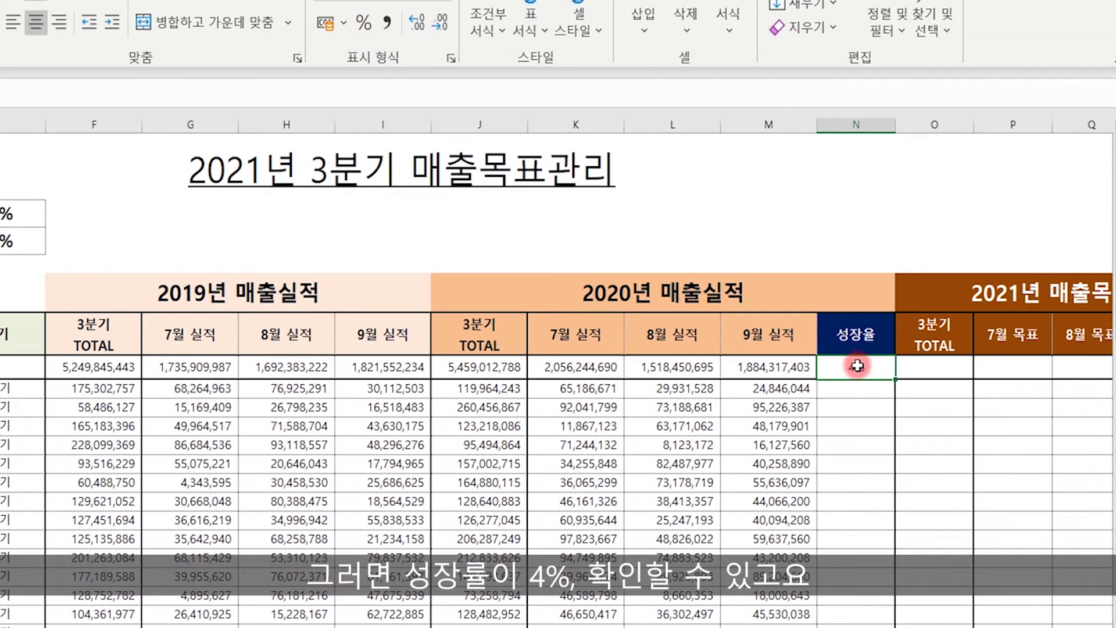
- Fill the growth-rate formula down column N for every store in percent style
double_click(894, 379)
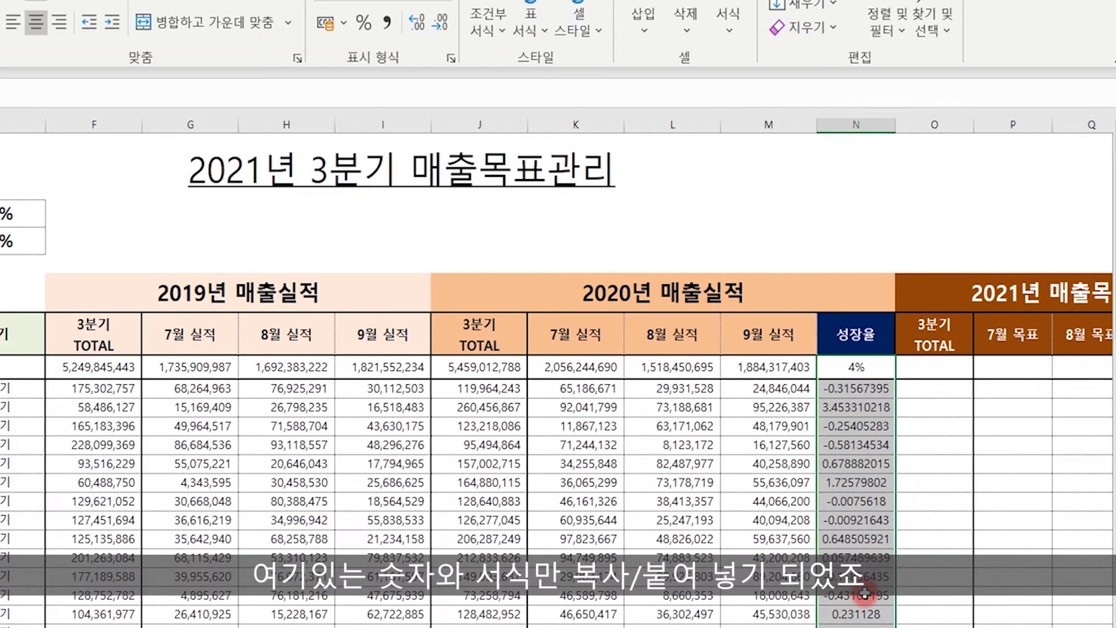
left_click(365, 24)
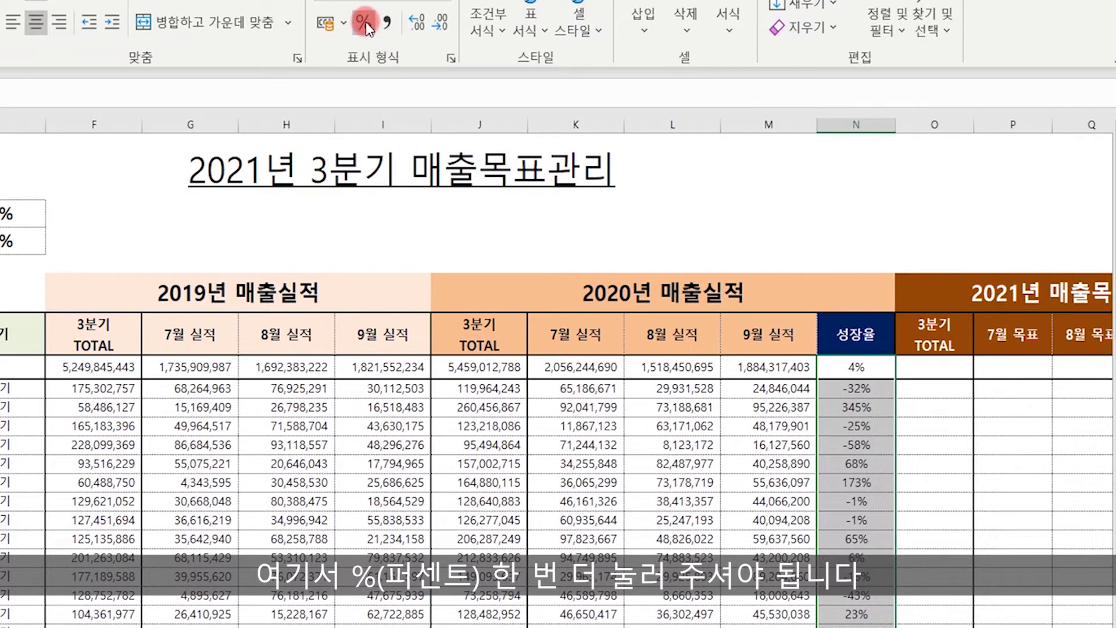
double_click(854, 407)
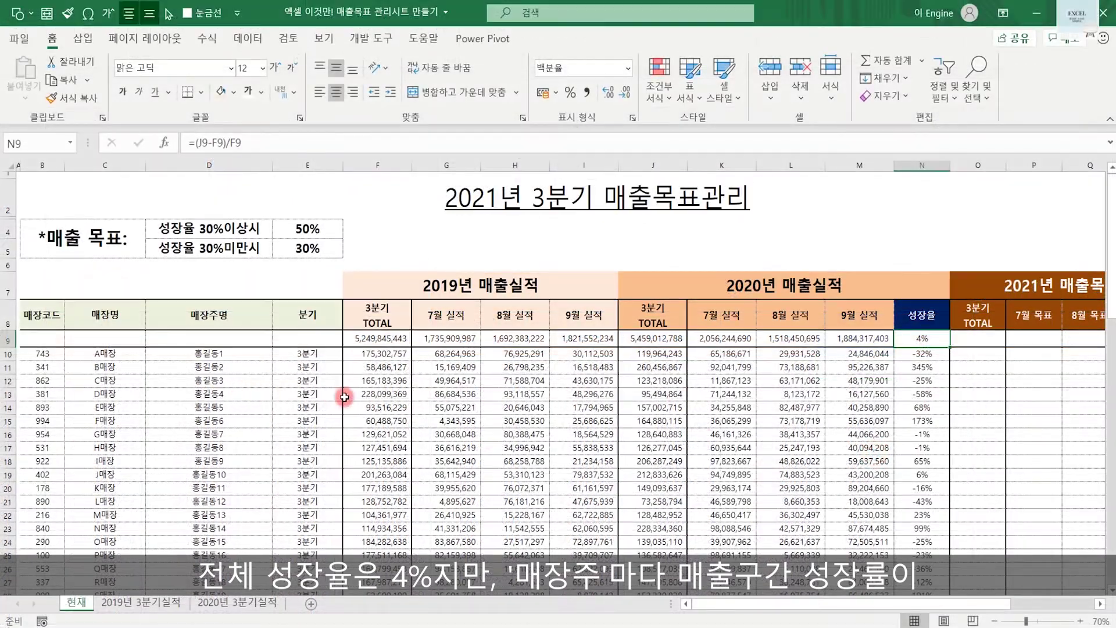
double_click(902, 393)
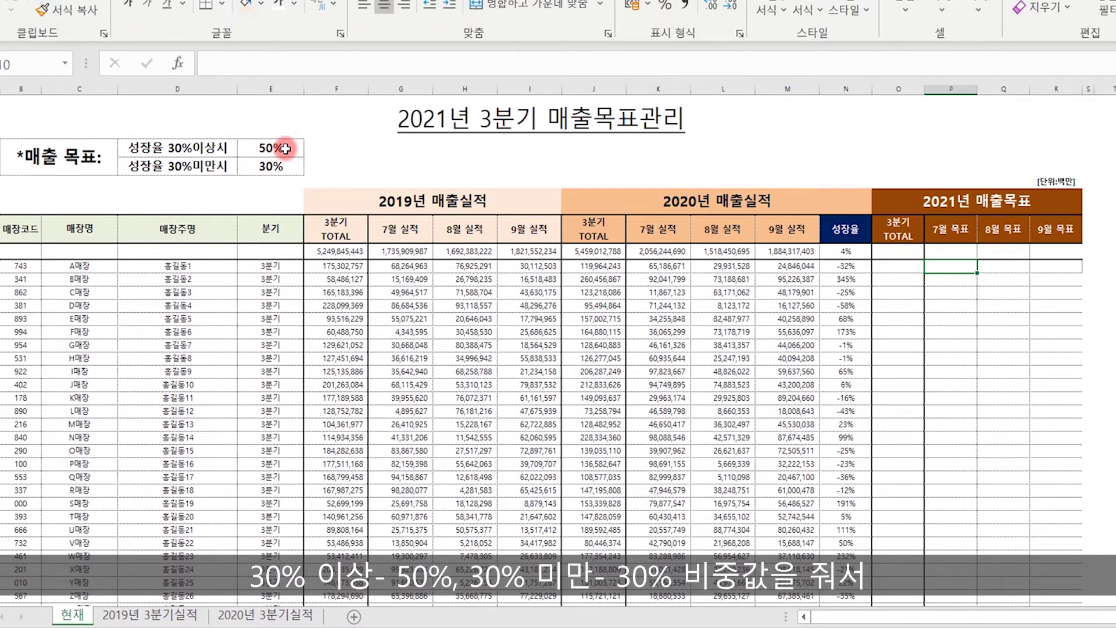
left_click(285, 149)
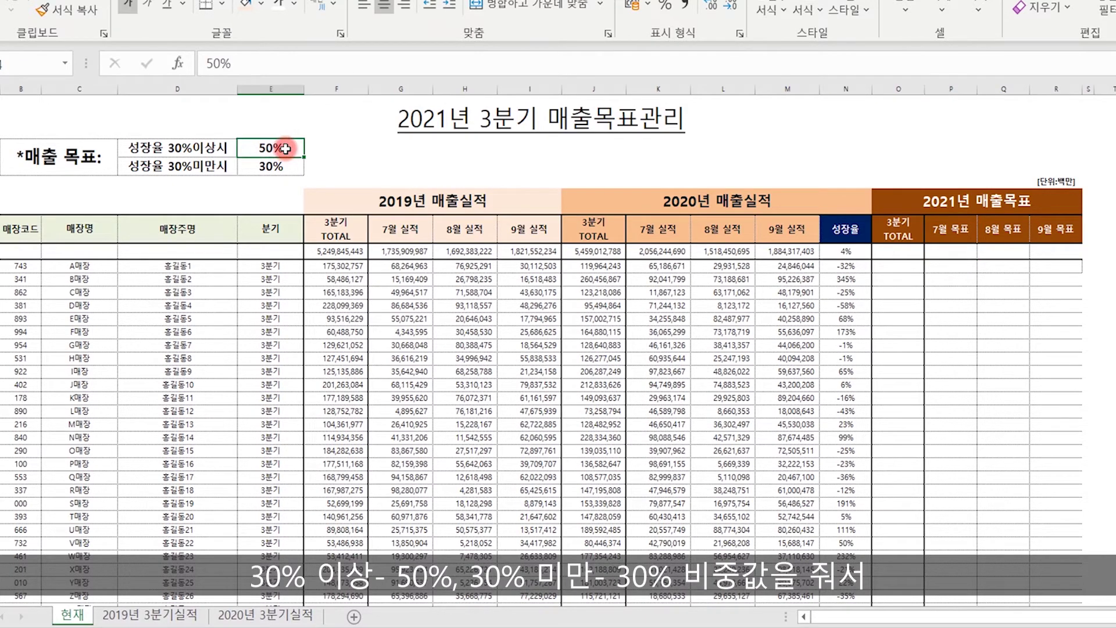
left_click(208, 176)
key("Right")
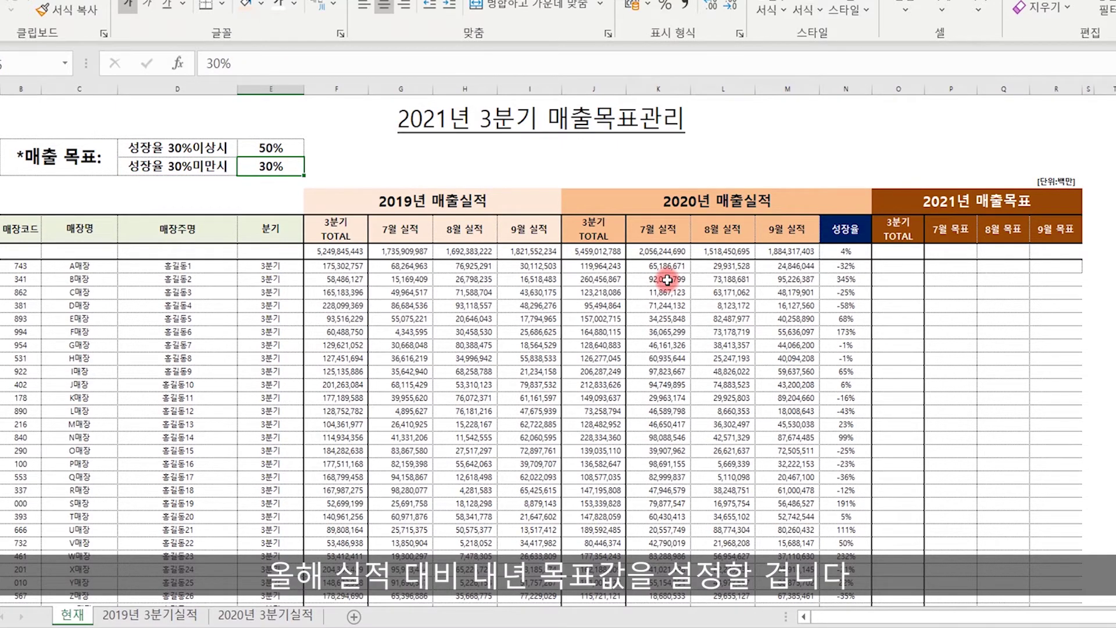
left_click(950, 265)
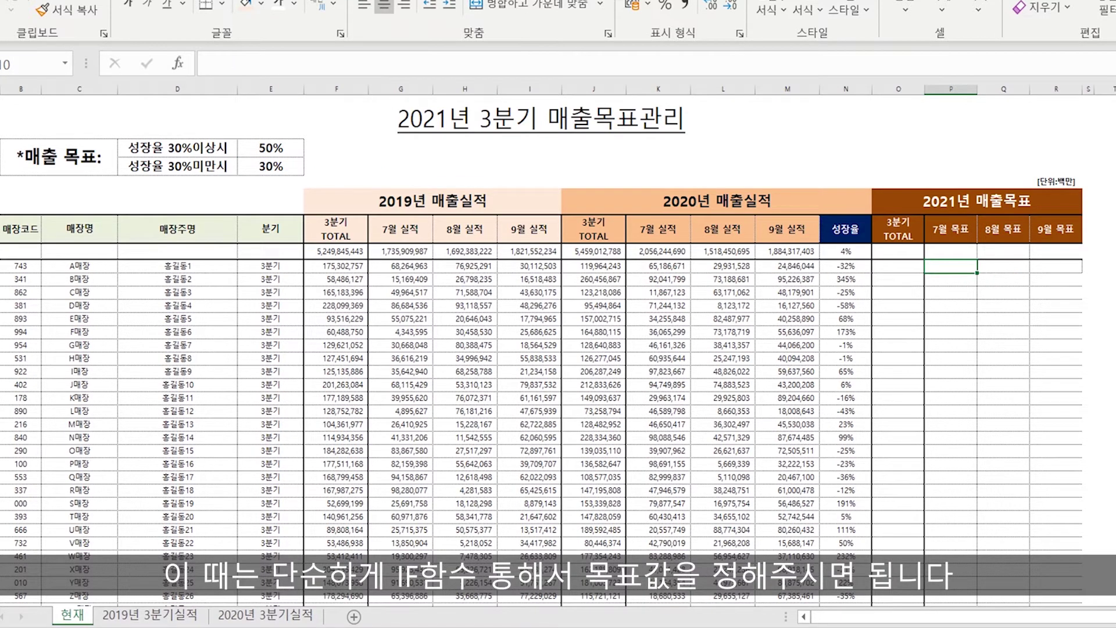
- Type =IF($N10>=30%,K10*(1+E4), in P10 for the 30%-plus growth case
type("=if")
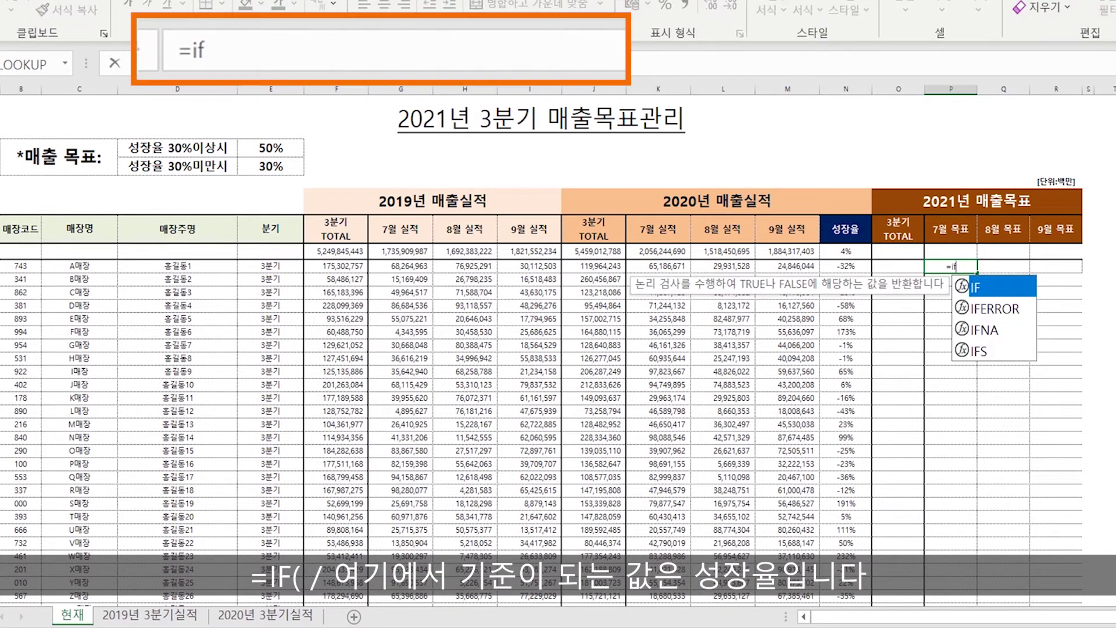
type("(")
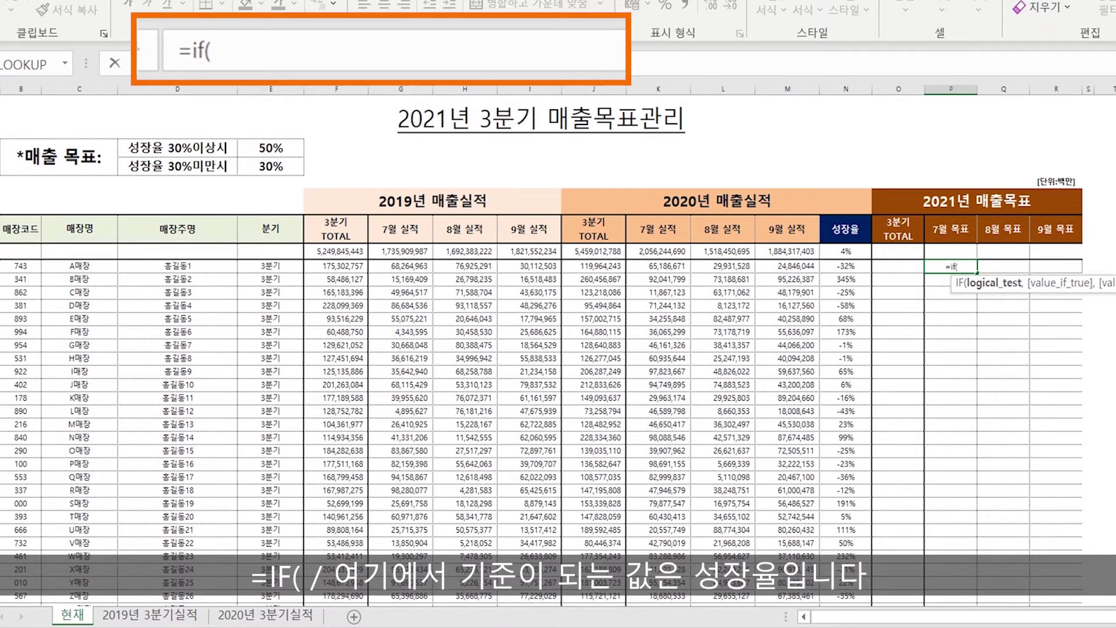
left_click(852, 266)
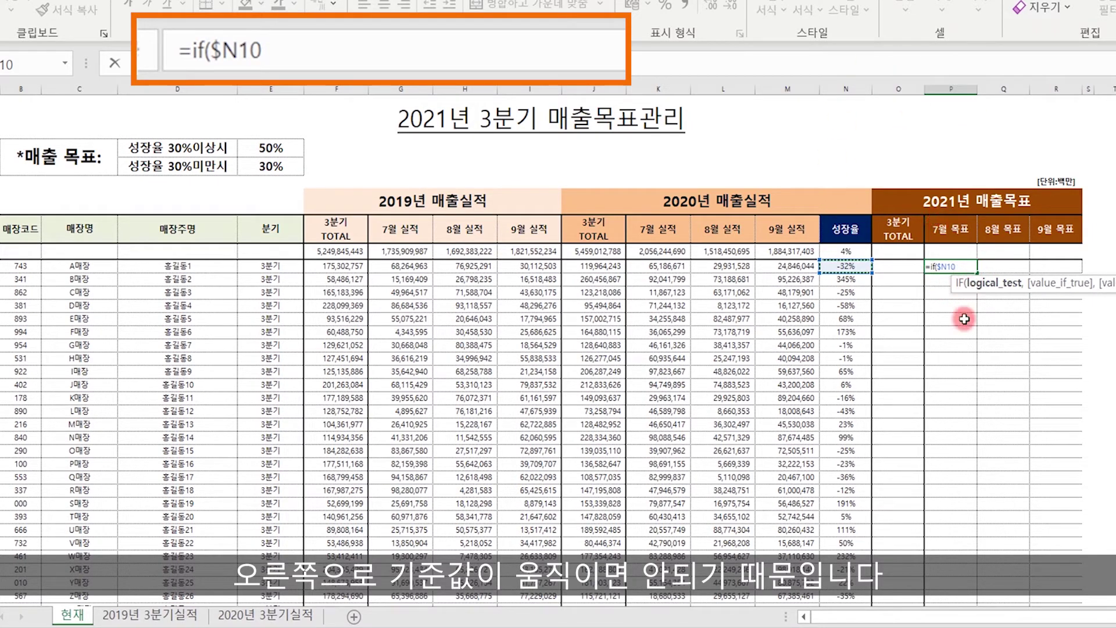
type(">=30")
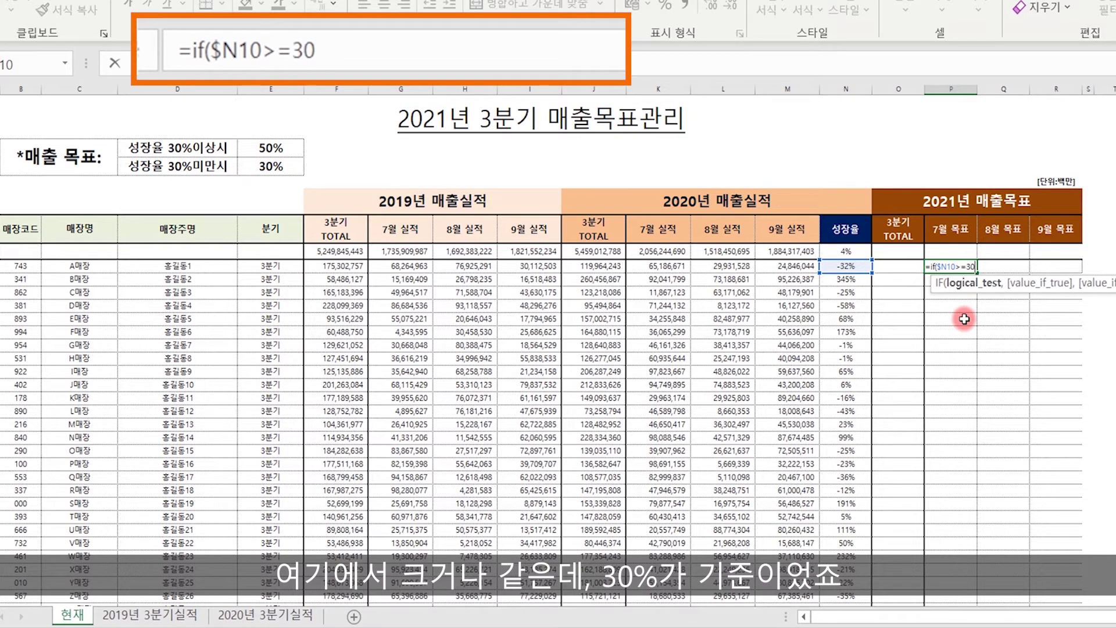
type("%")
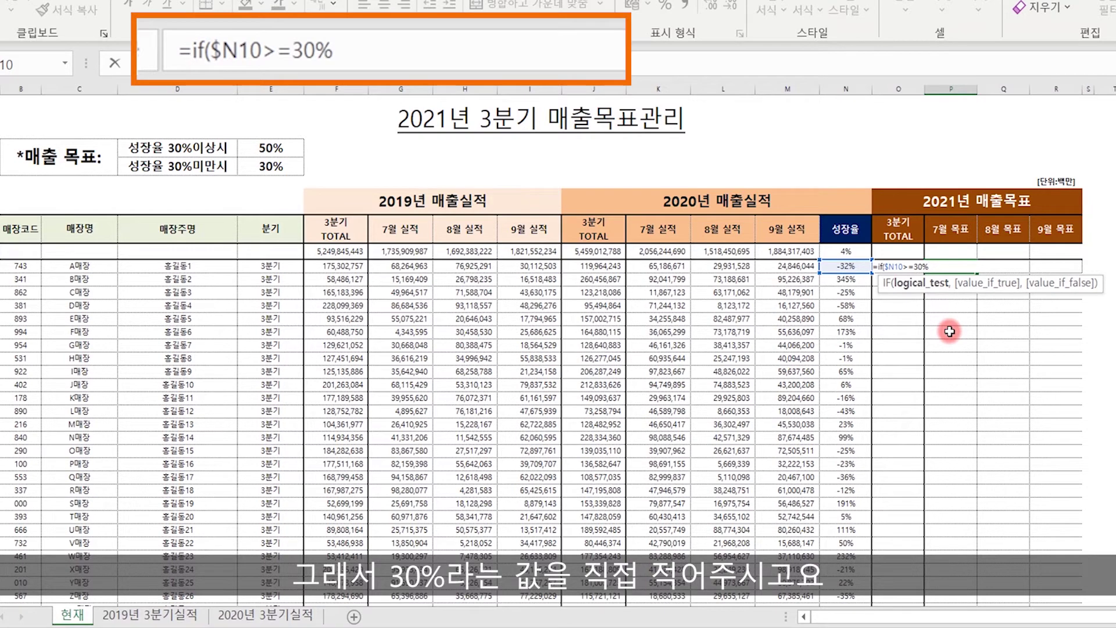
type(",")
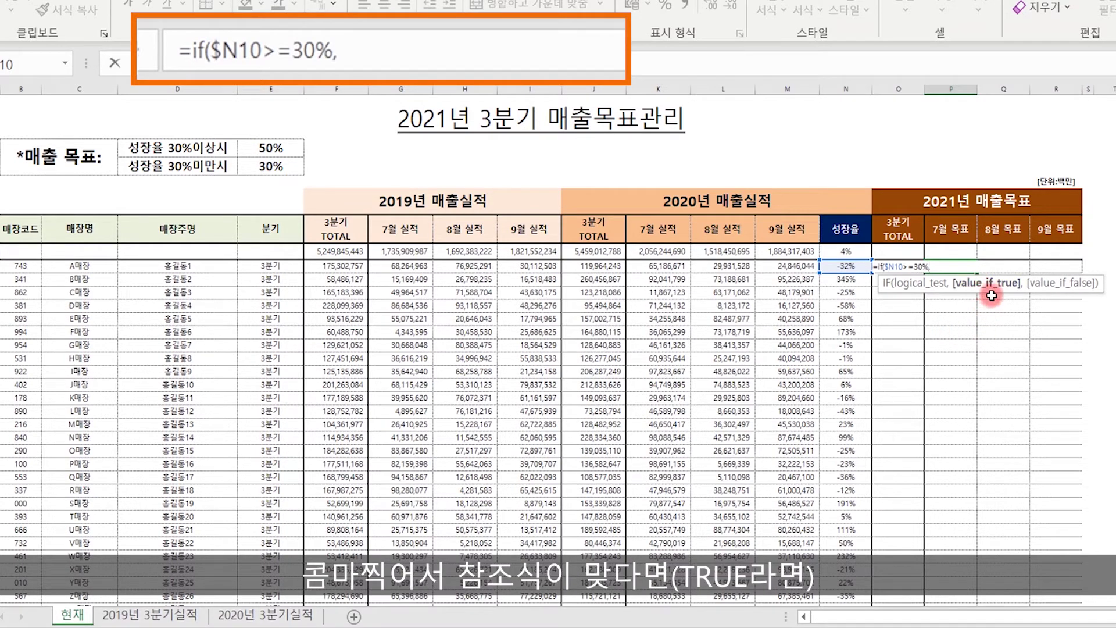
left_click(674, 267)
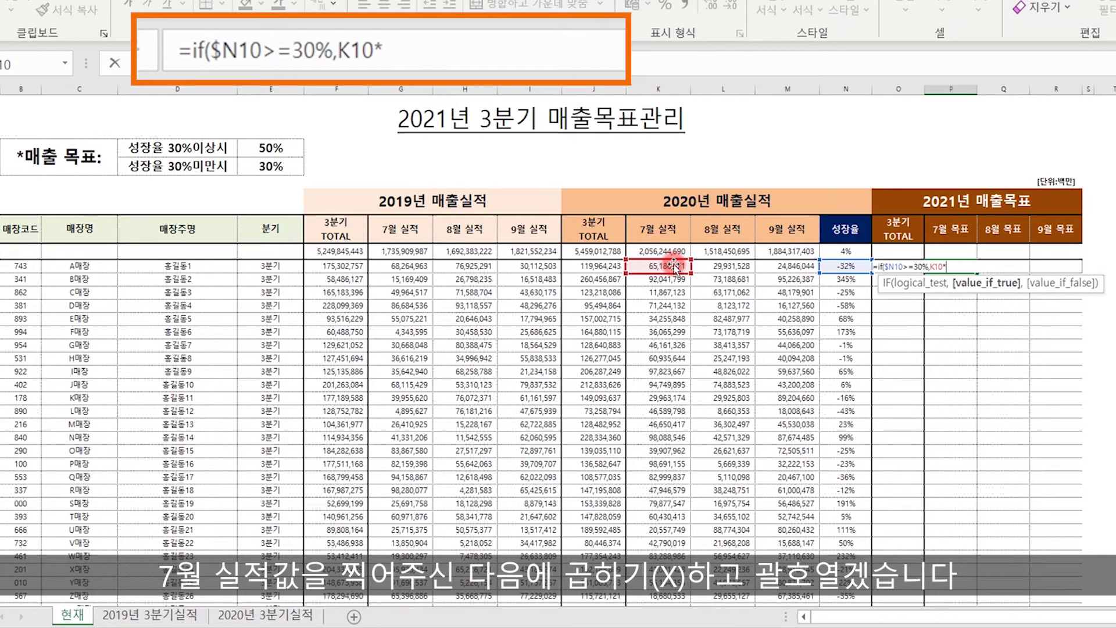
type("(1+")
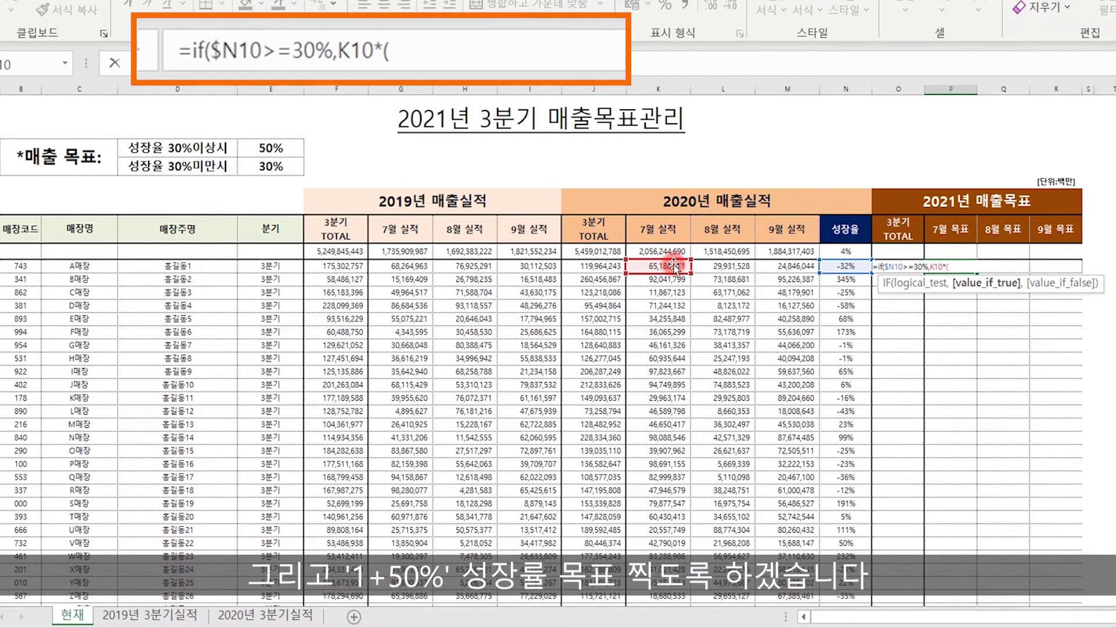
left_click(279, 150)
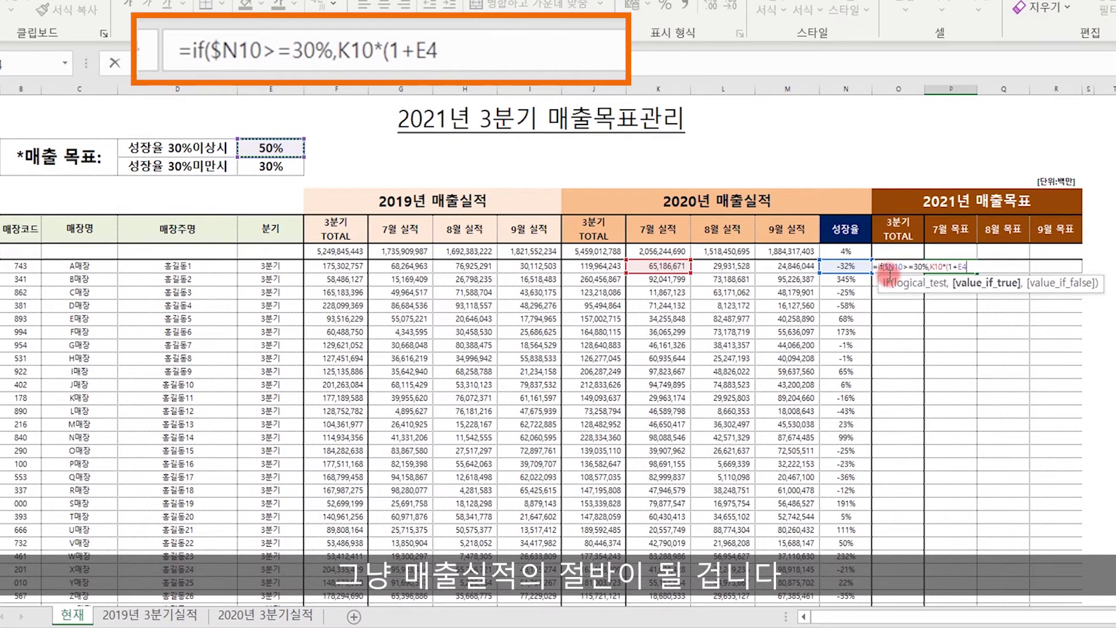
type("),")
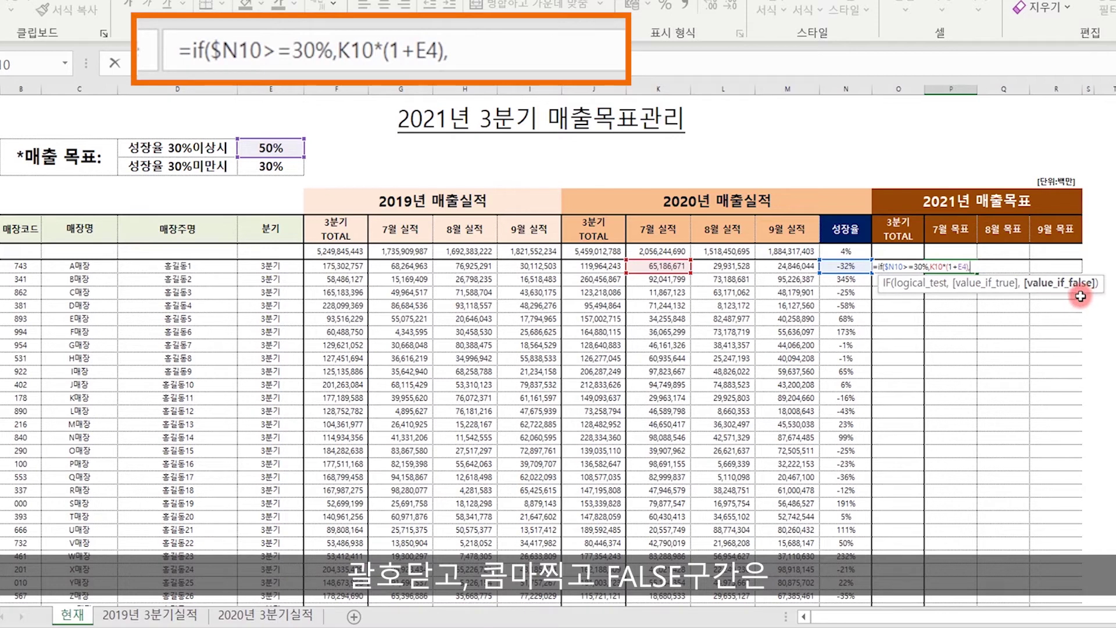
- Add K10*(1+E5) as the else case, lock E4 and E5 as absolute, and enter the formula
left_click(668, 266)
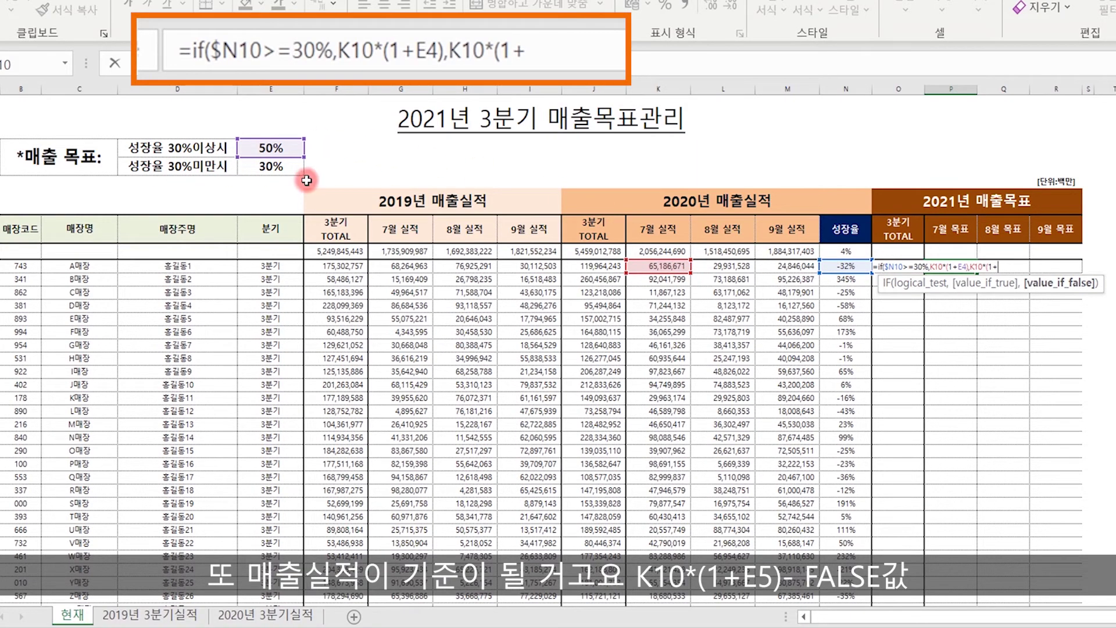
left_click(271, 167)
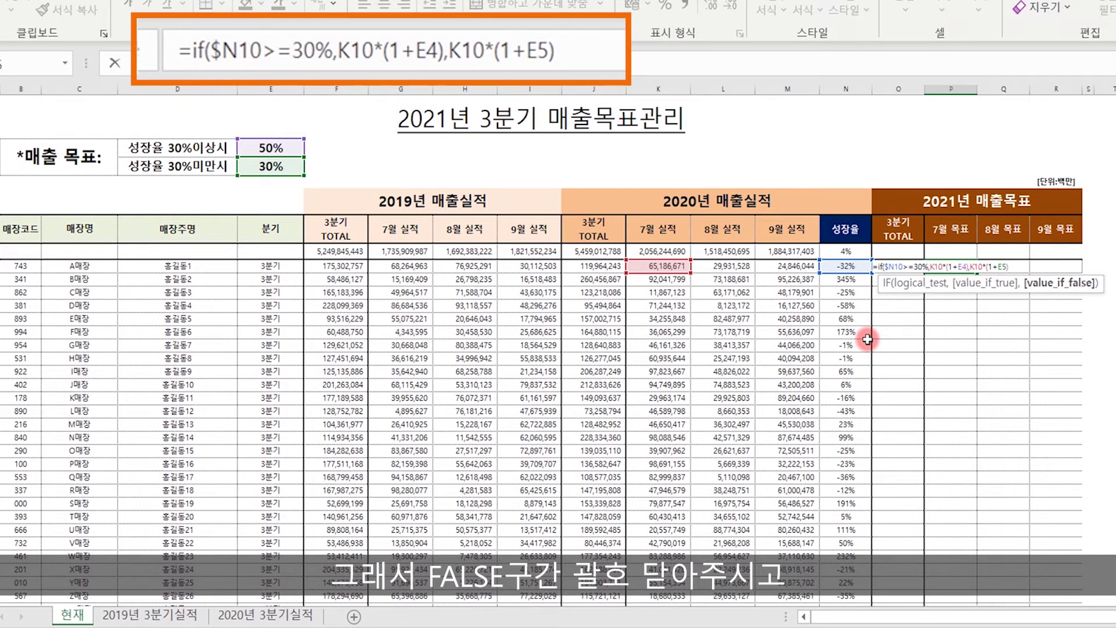
type(")")
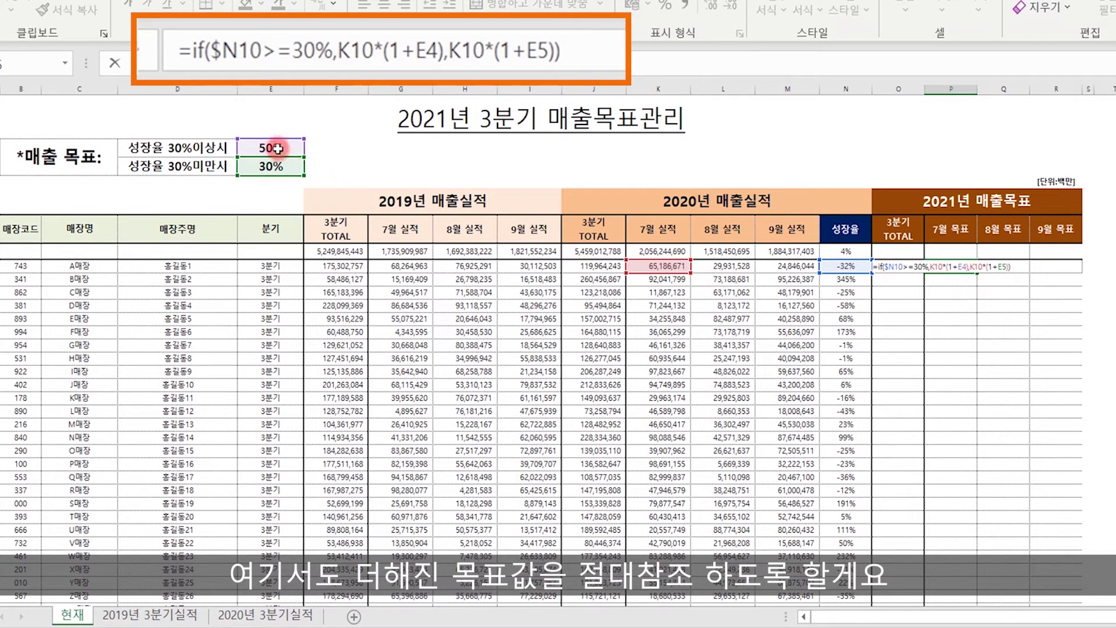
left_click(963, 266)
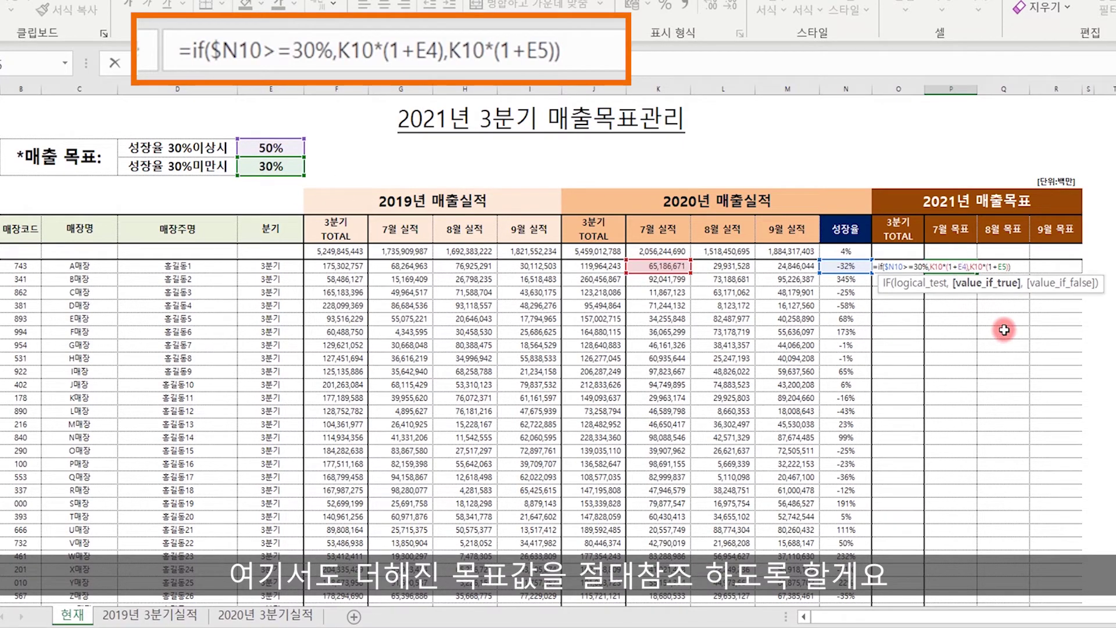
key("F4")
left_click(1011, 266)
key("F4")
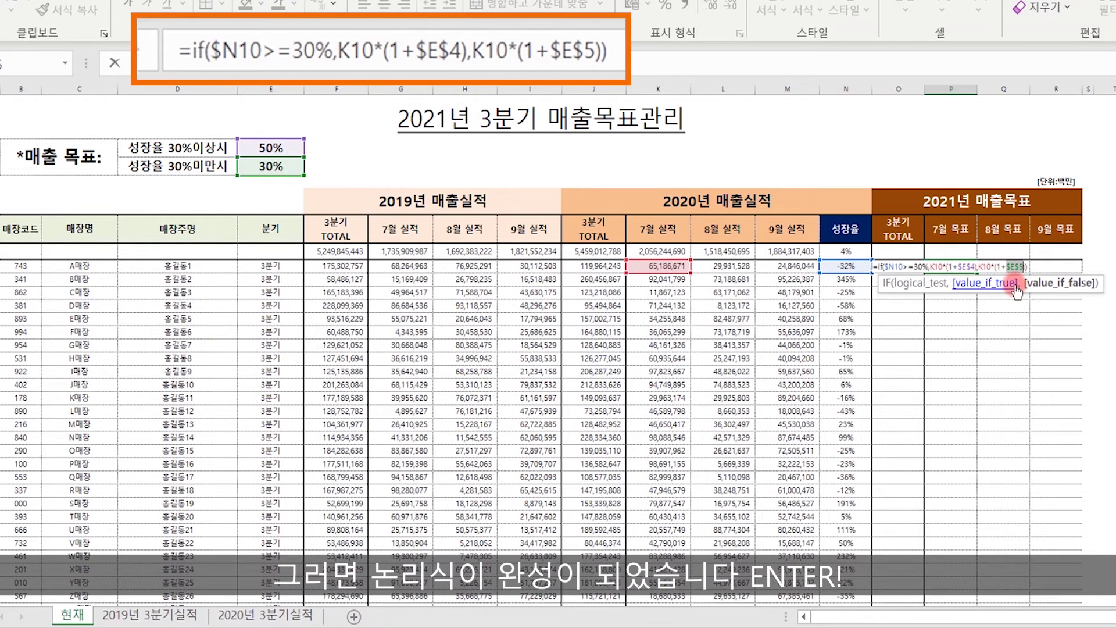
key("Return")
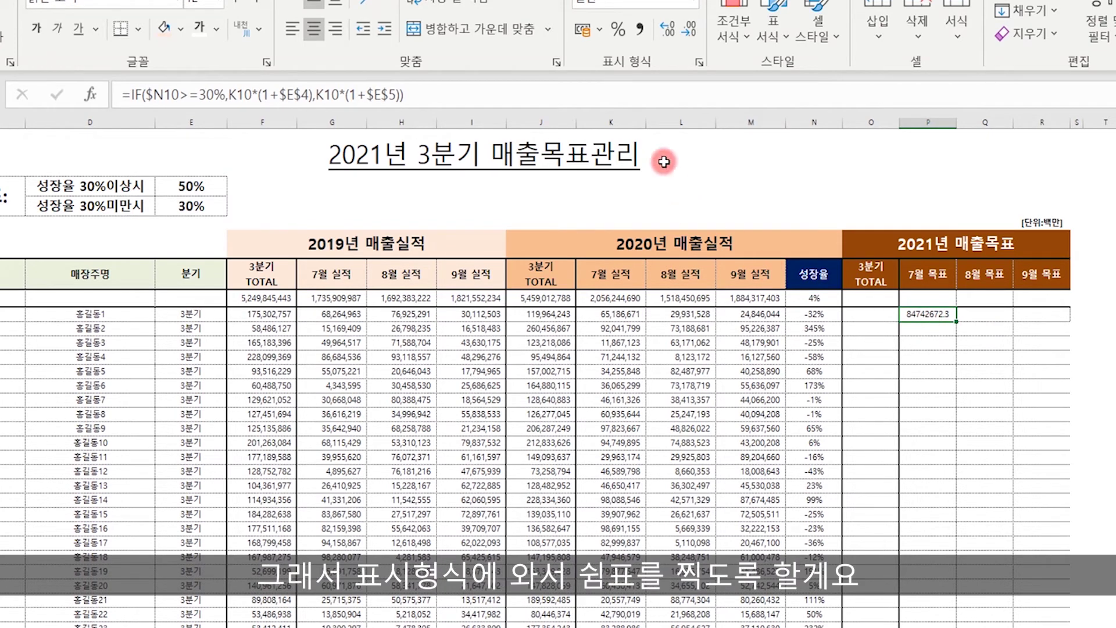
- Apply Comma Style to P10 and fill the target formula right to R10
left_click(640, 30)
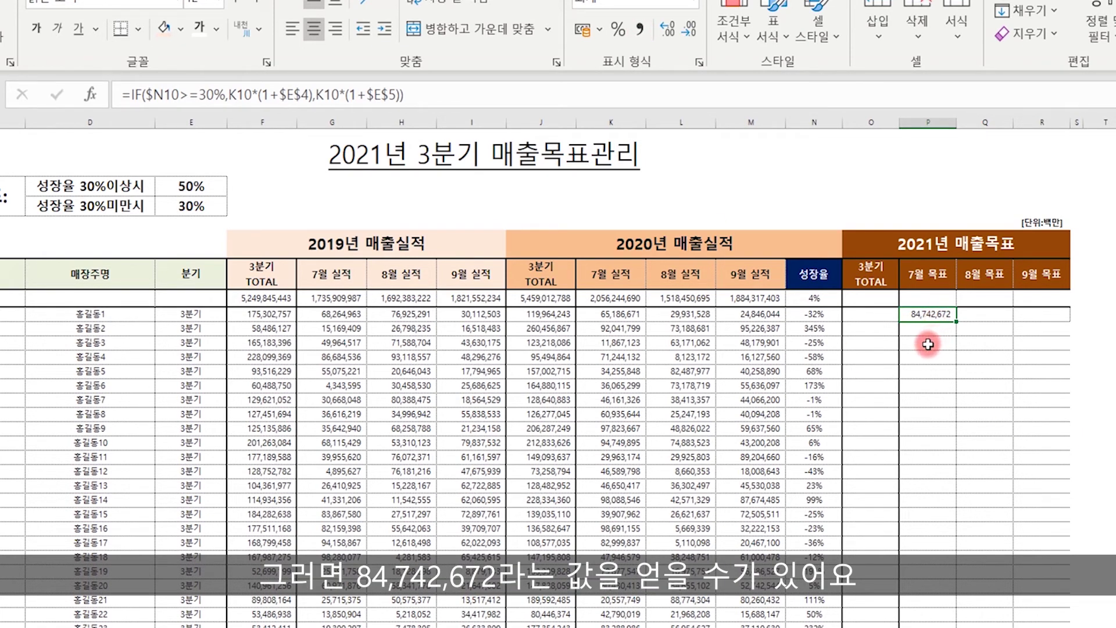
left_click_drag(955, 321, 1044, 324)
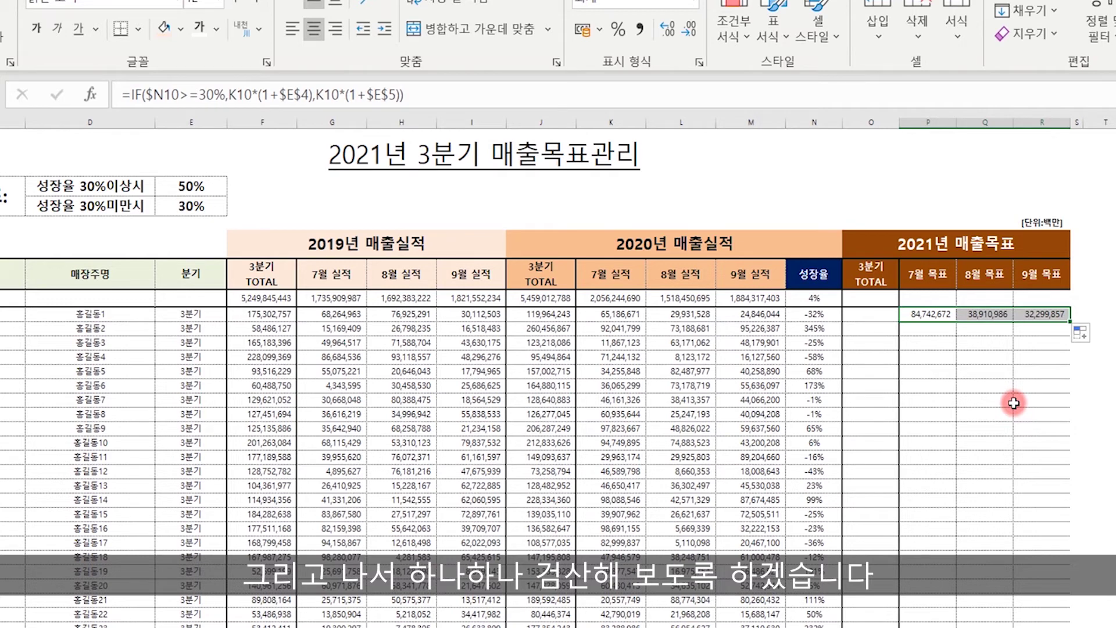
double_click(930, 314)
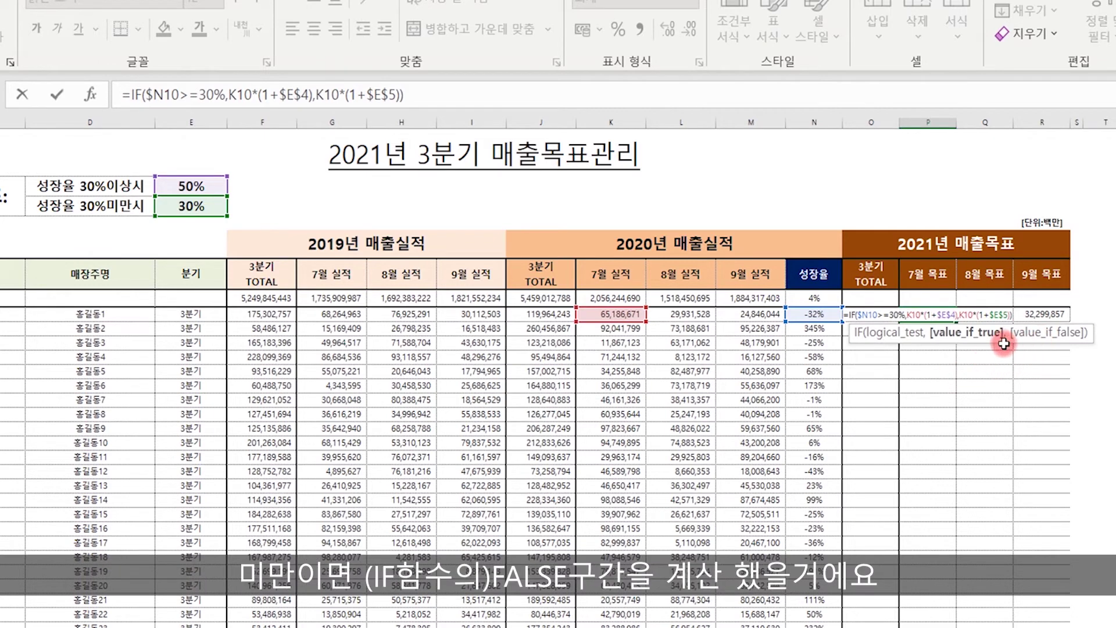
left_click_drag(960, 314, 1003, 314)
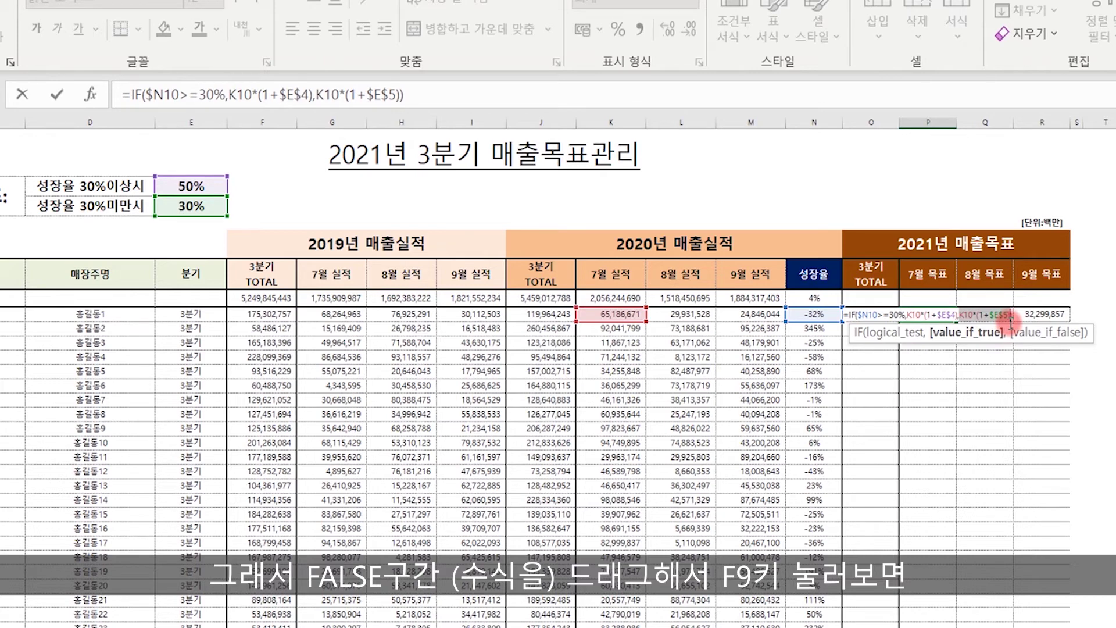
key("F9")
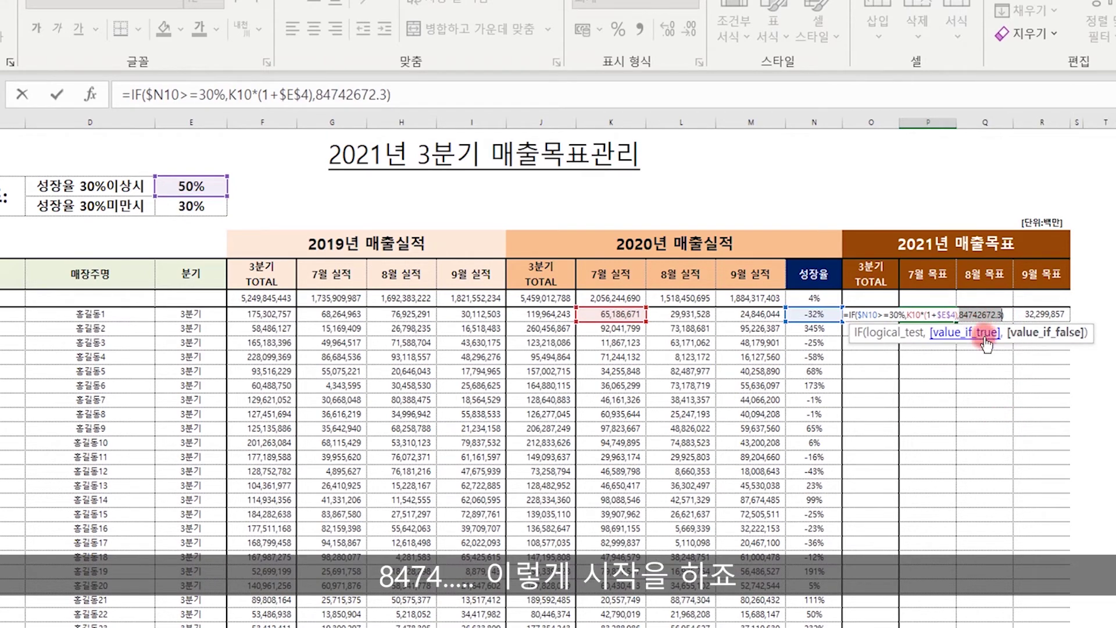
key("ctrl+z")
key("Escape")
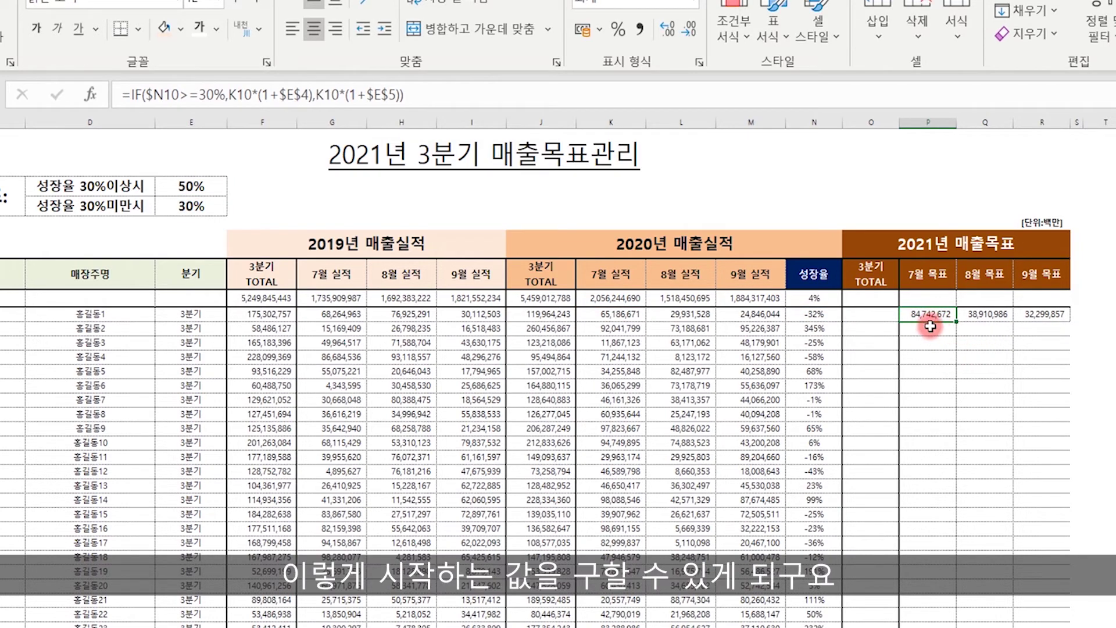
double_click(989, 314)
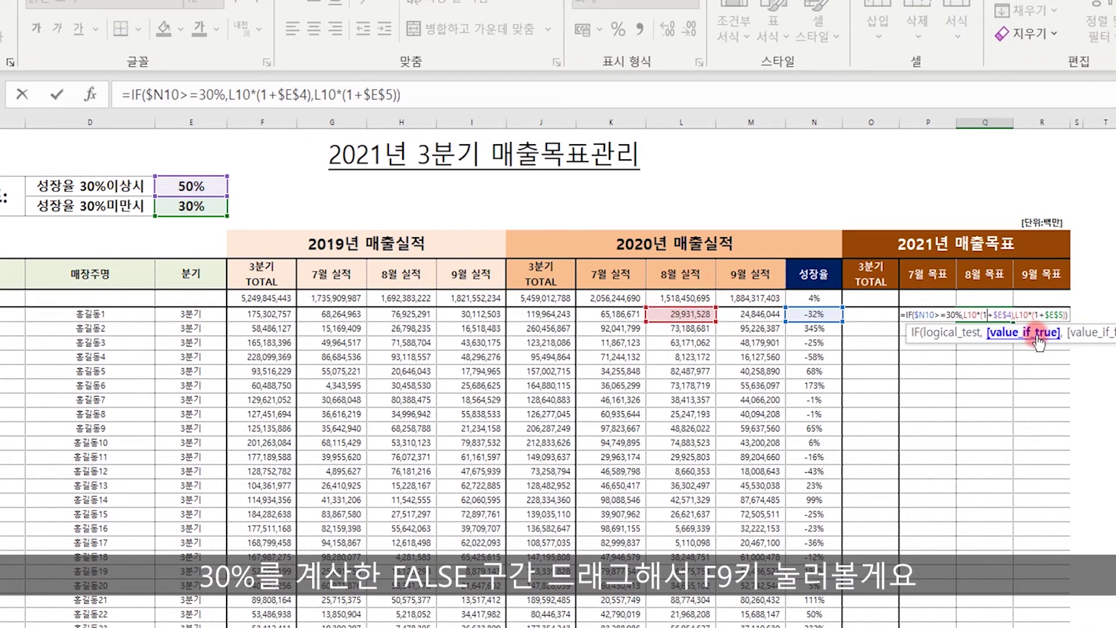
left_click_drag(1021, 314, 1064, 315)
key("F9")
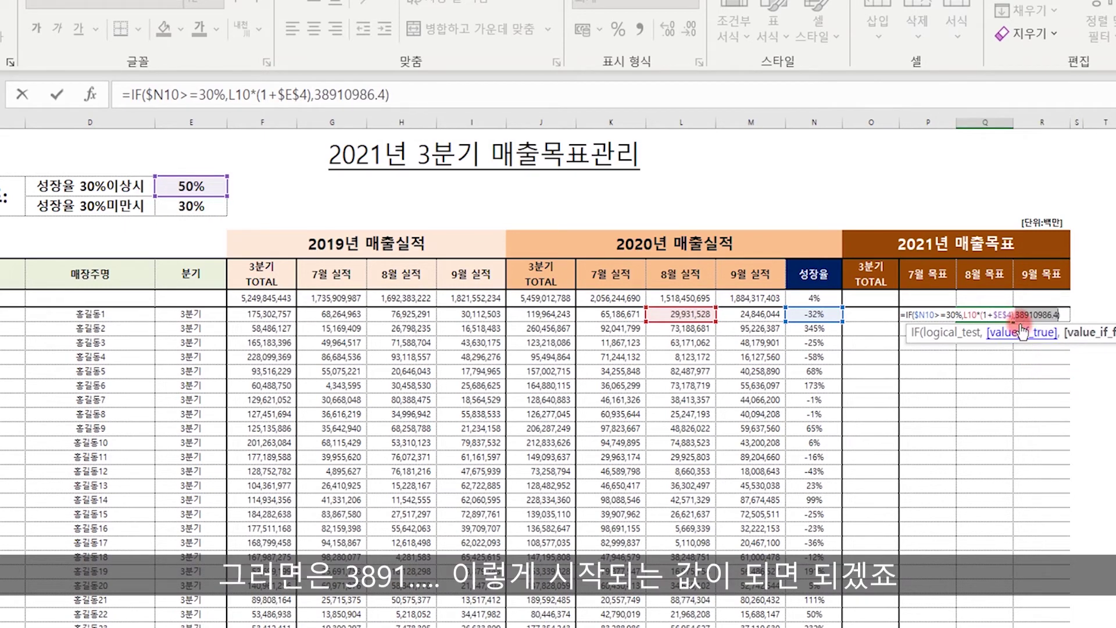
key("ctrl+z")
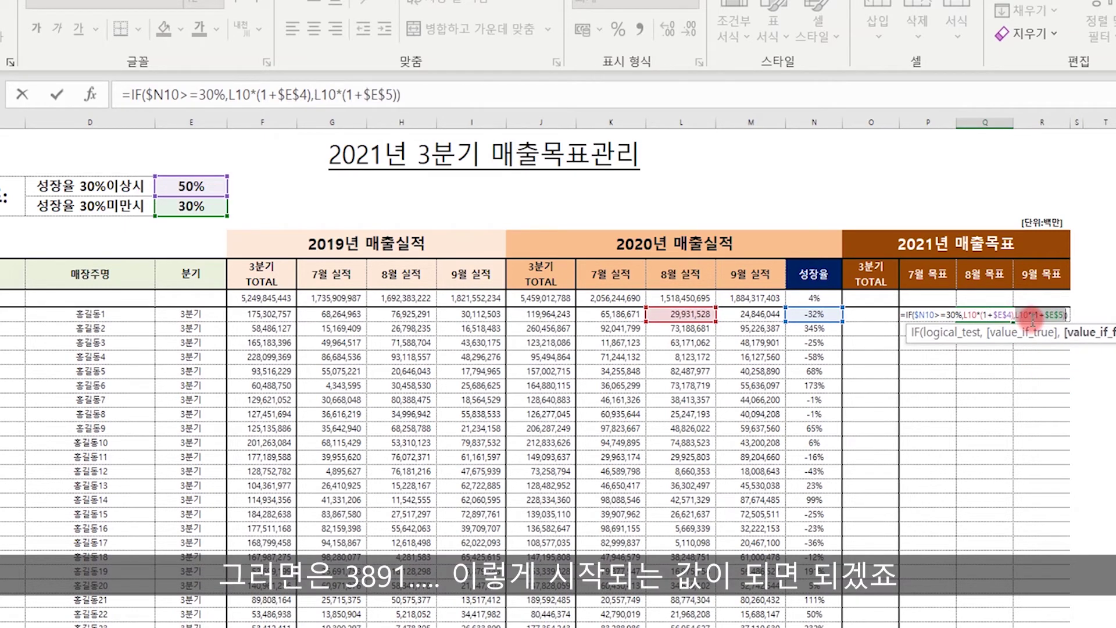
key("Escape")
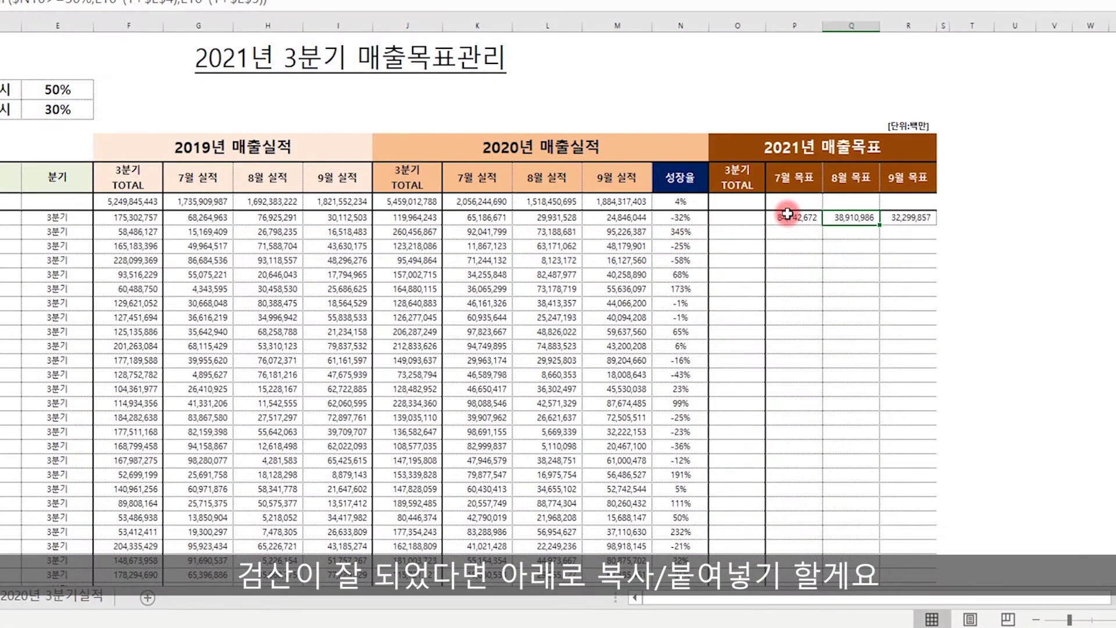
- Fill P10:R10 targets down for all stores and copy the totals row J9:M9 into O9:R9
mouse_move(792, 217)
left_mouse_down()
mouse_move(909, 216)
mouse_move(932, 572)
mouse_move(915, 326)
left_mouse_up()
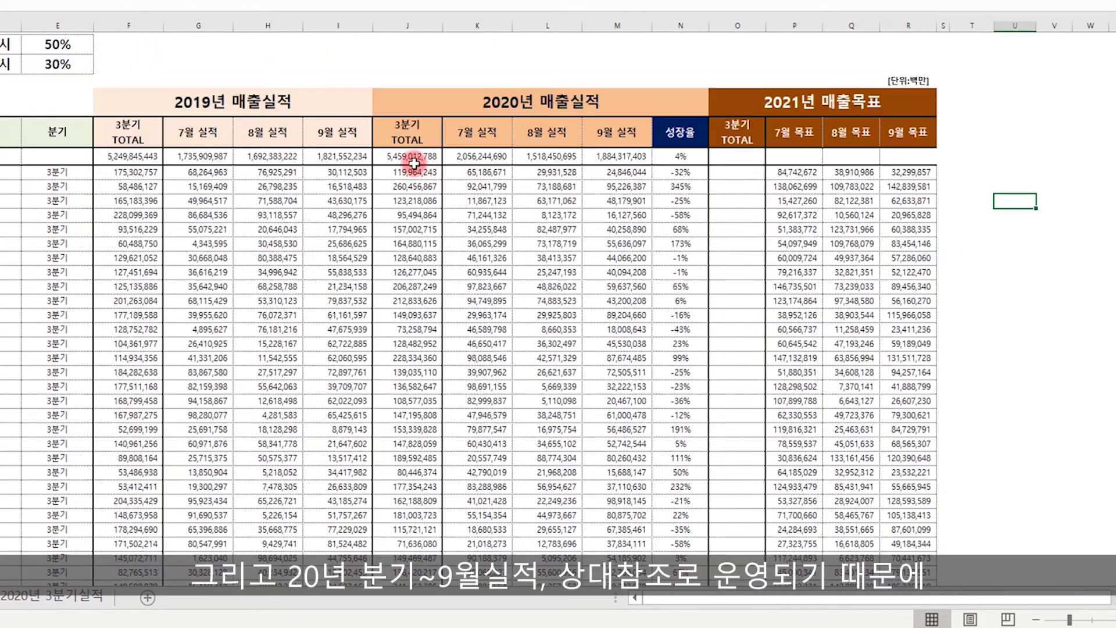
left_click_drag(421, 155, 617, 156)
key("ctrl+c")
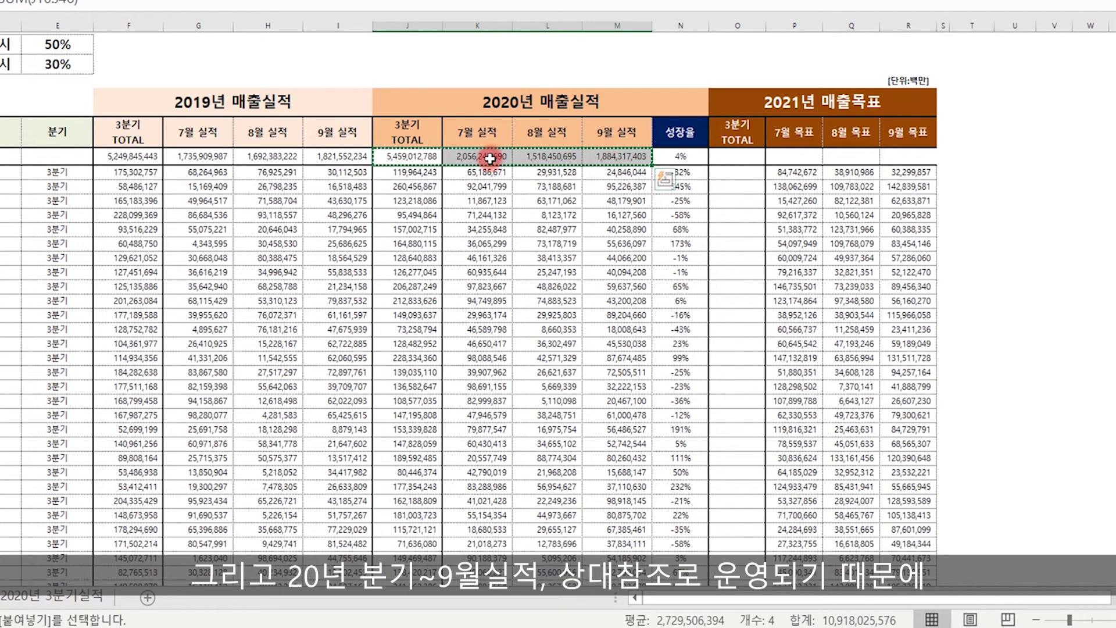
left_click(754, 156)
key("ctrl+v")
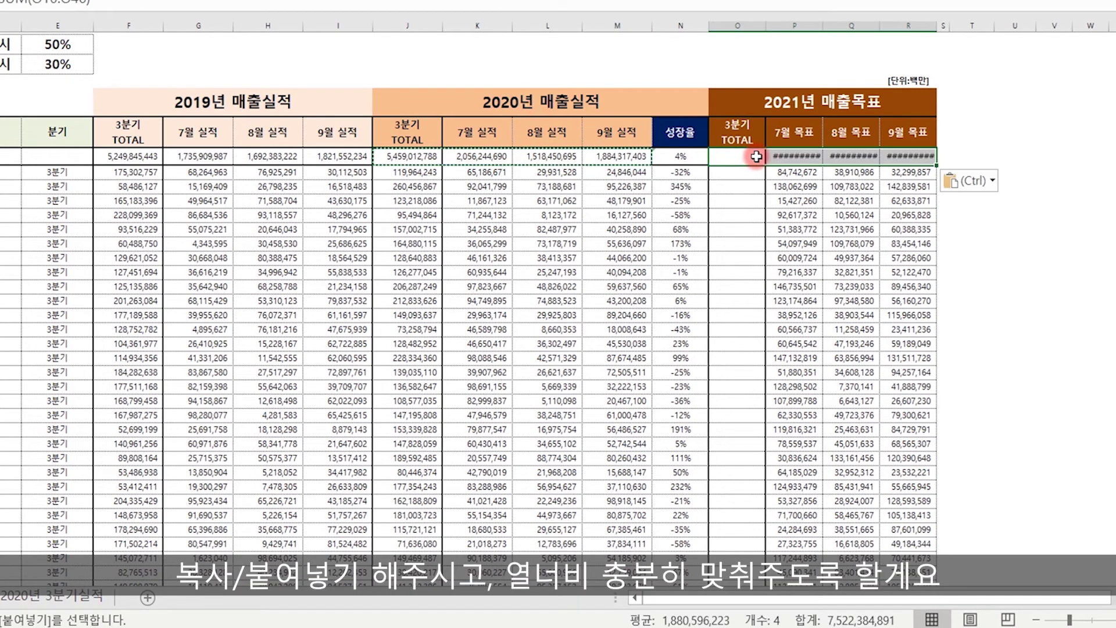
- AutoFit columns P:R so the 2021 monthly target totals display fully
left_click_drag(794, 25, 932, 26)
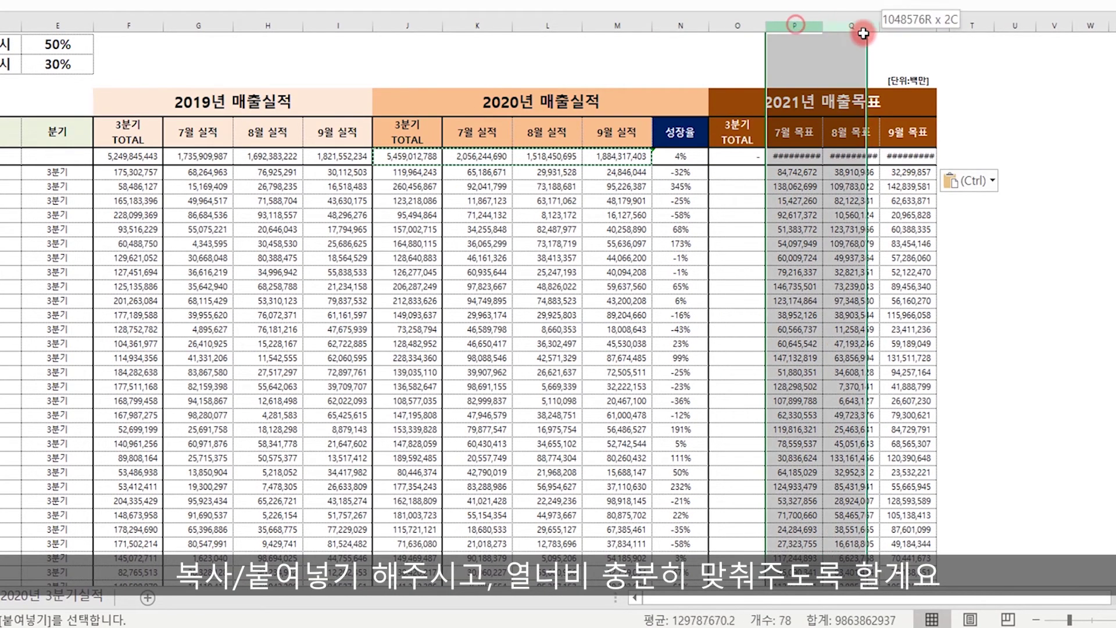
double_click(937, 26)
left_click(1019, 185)
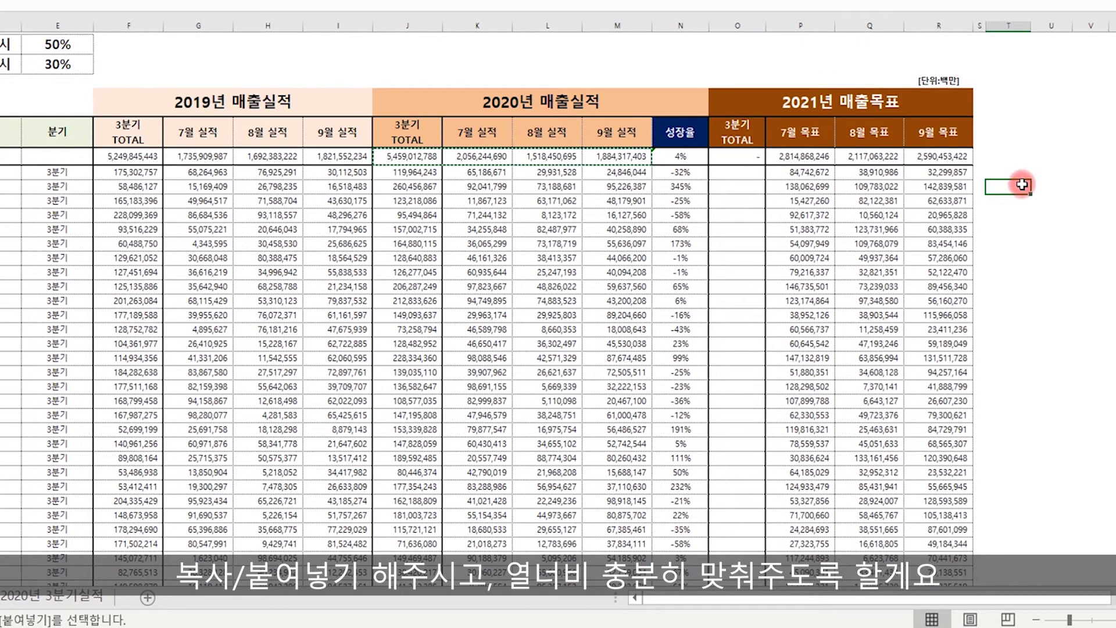
left_click(733, 156)
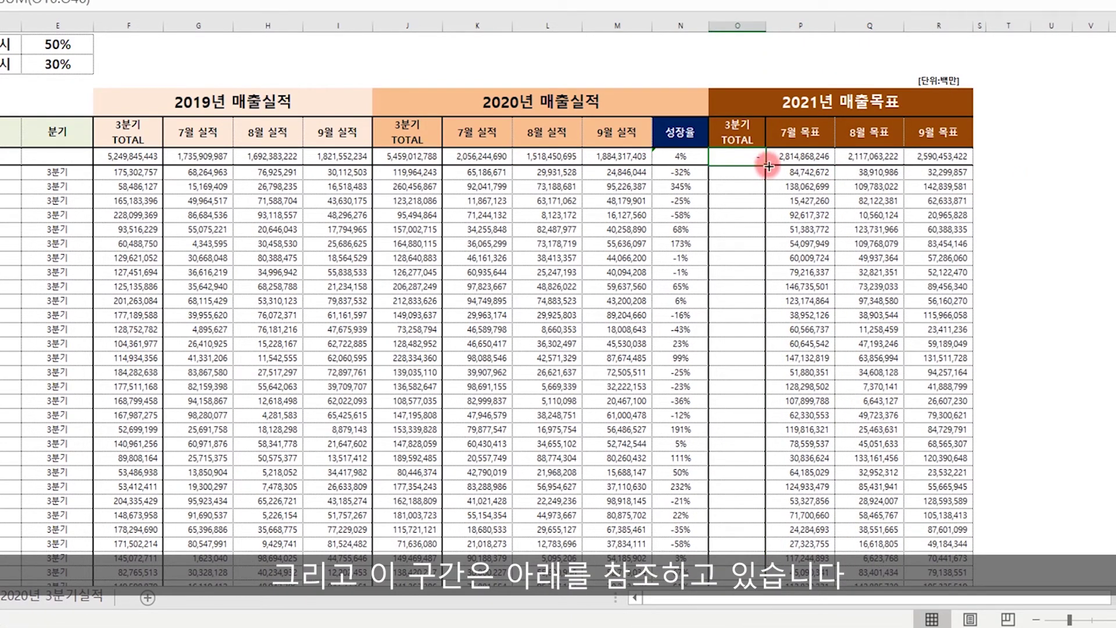
- Copy the 2020 Q3 TOTAL sum formulas into column O from O10 and autofit it
double_click(749, 157)
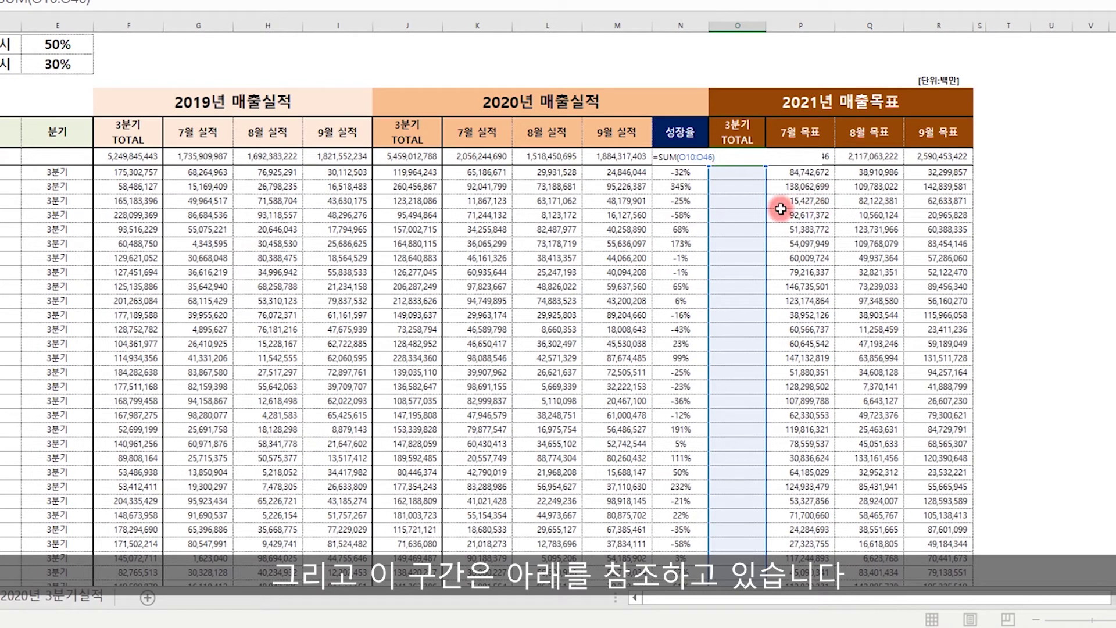
key("Escape")
mouse_move(407, 172)
left_mouse_down()
mouse_move(436, 306)
mouse_move(418, 581)
left_mouse_up()
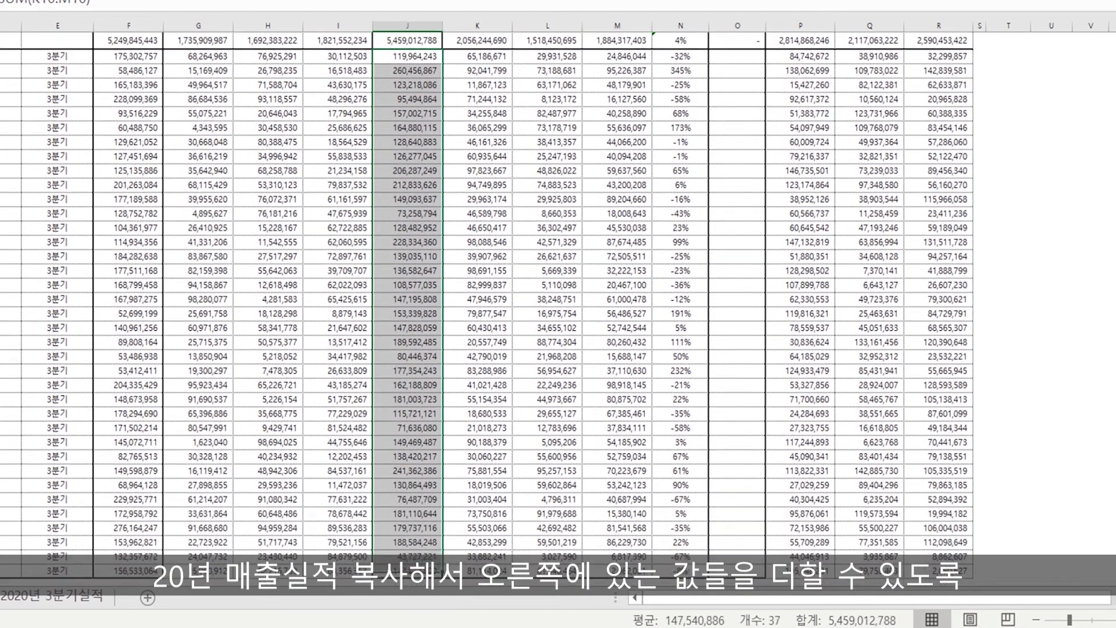
key("ctrl+c")
scroll(442, 407, "up", 3)
left_click(736, 217)
key("ctrl+shift+Down")
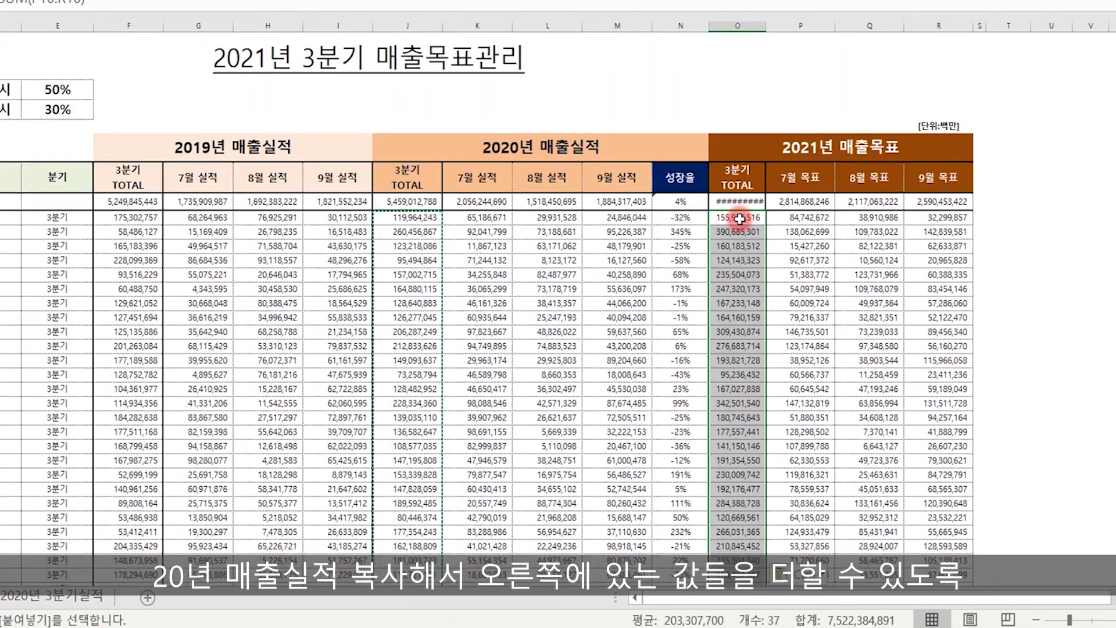
double_click(766, 25)
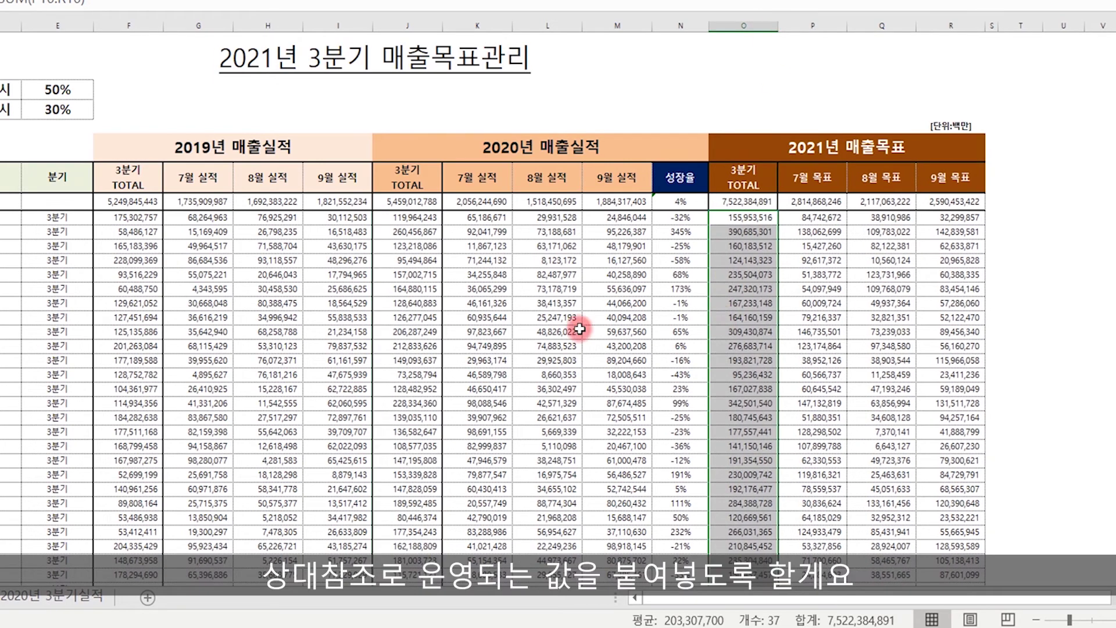
- Verify the pasted 2021 Q3 TOTAL SUM formulas for the first and another store
left_click(408, 317)
double_click(743, 217)
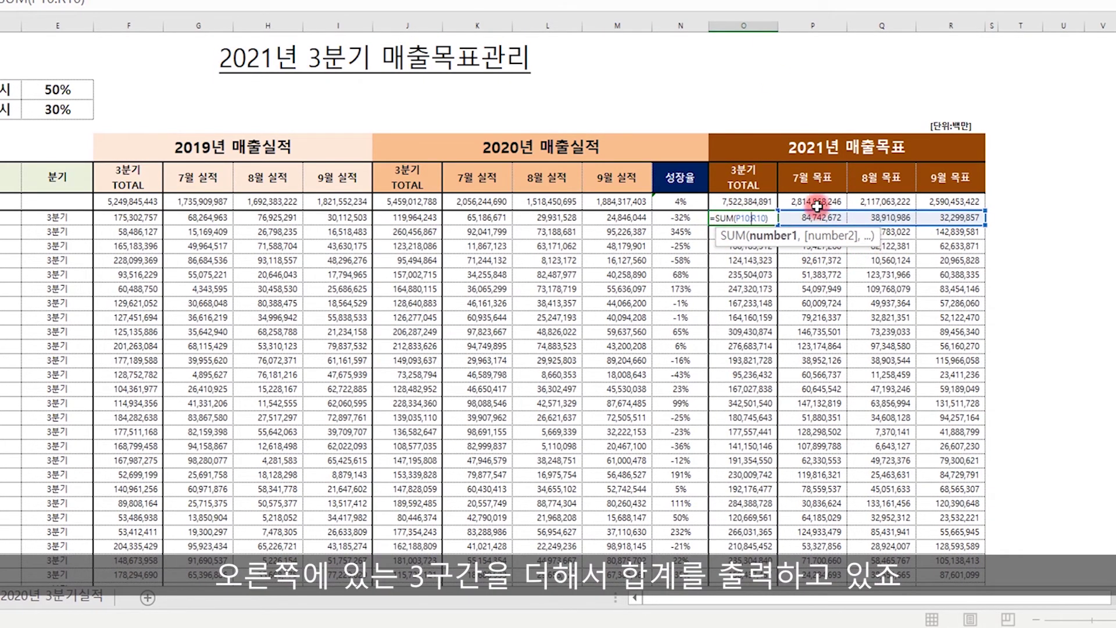
left_click(743, 302)
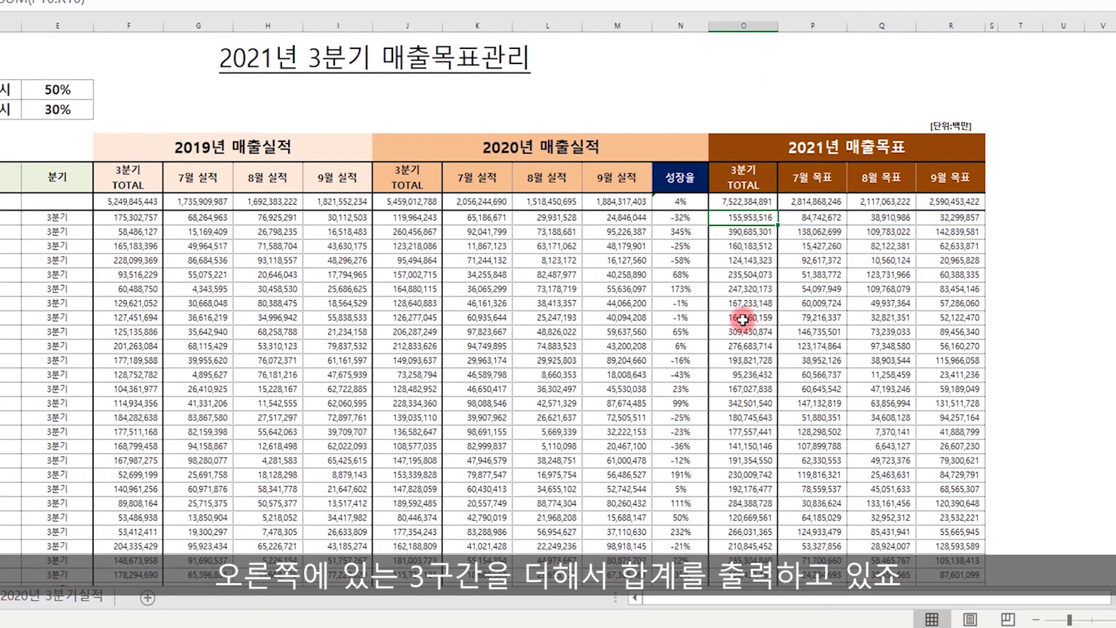
double_click(743, 303)
key("Escape")
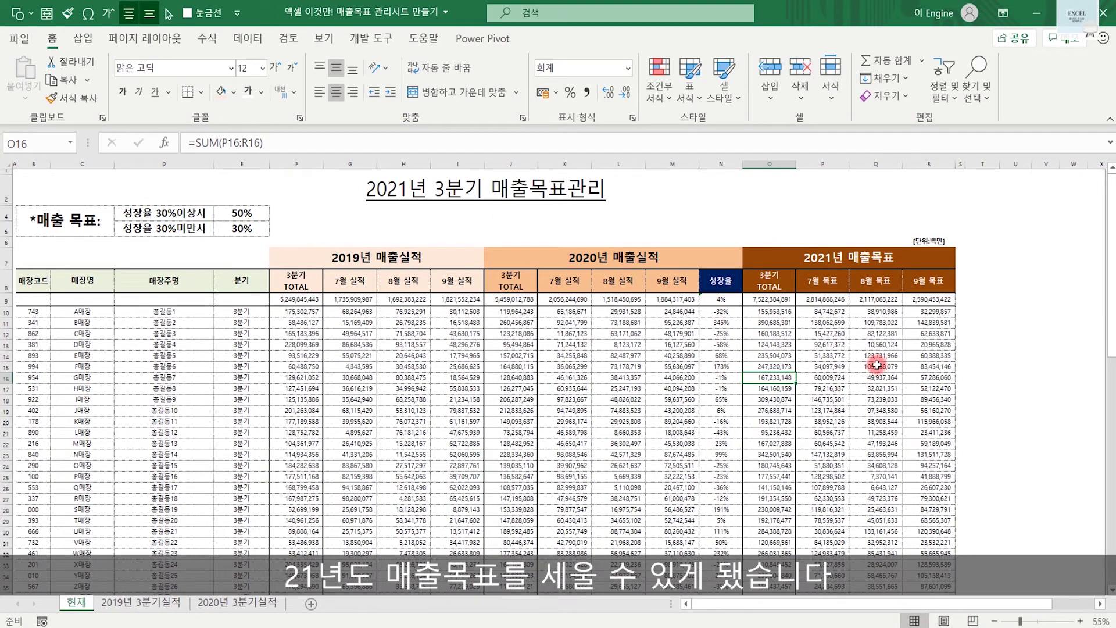
- Select growth rates from N9 down and start a 'Use a formula' conditional formatting rule
left_click(729, 297)
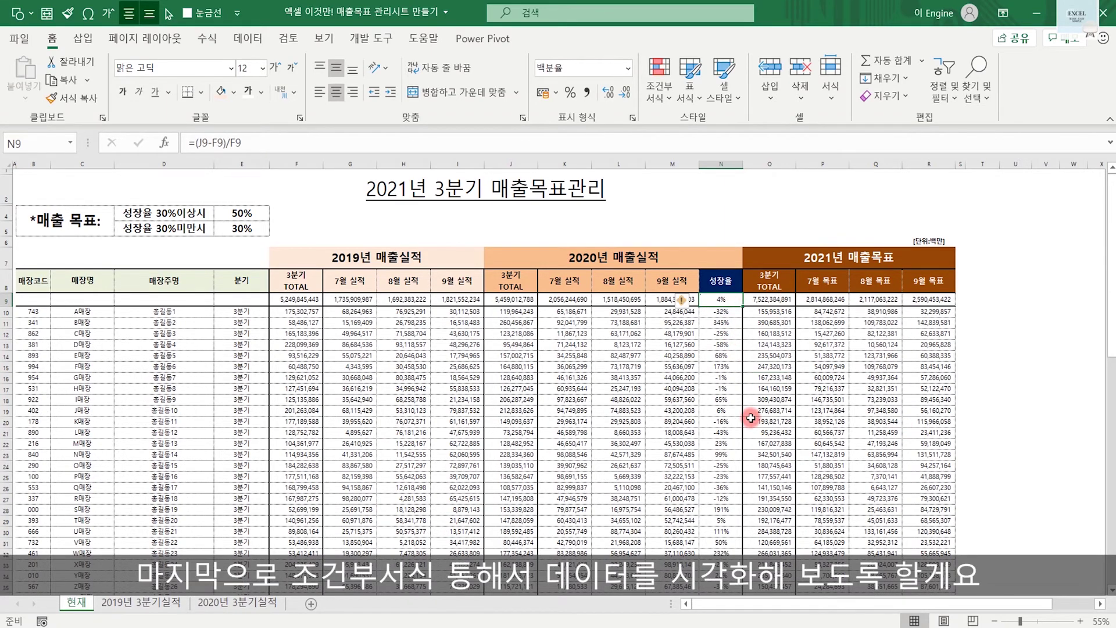
key("ctrl+shift+Down")
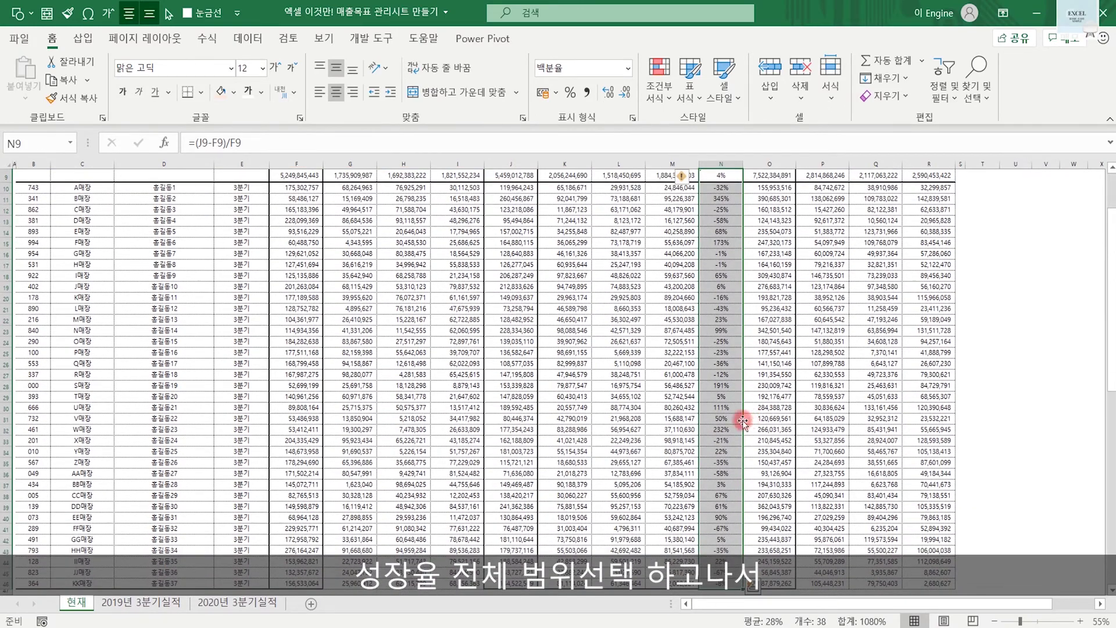
scroll(742, 420, "up", 3)
left_click(659, 81)
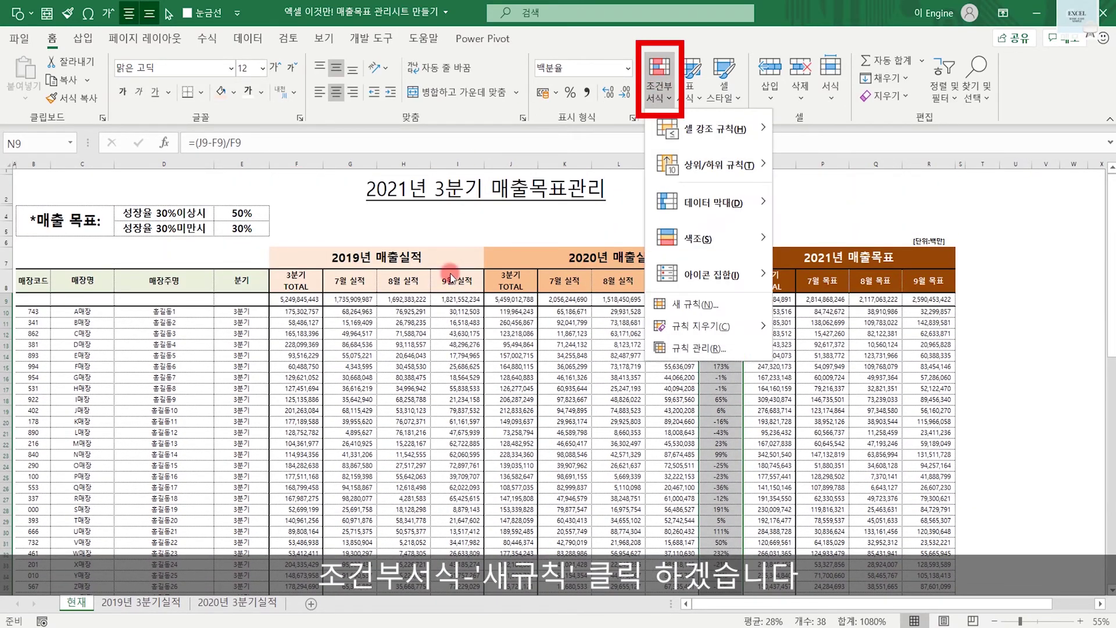
left_click(703, 303)
mouse_move(844, 129)
left_mouse_down()
mouse_move(799, 160)
mouse_move(428, 169)
left_mouse_up()
left_click(374, 240)
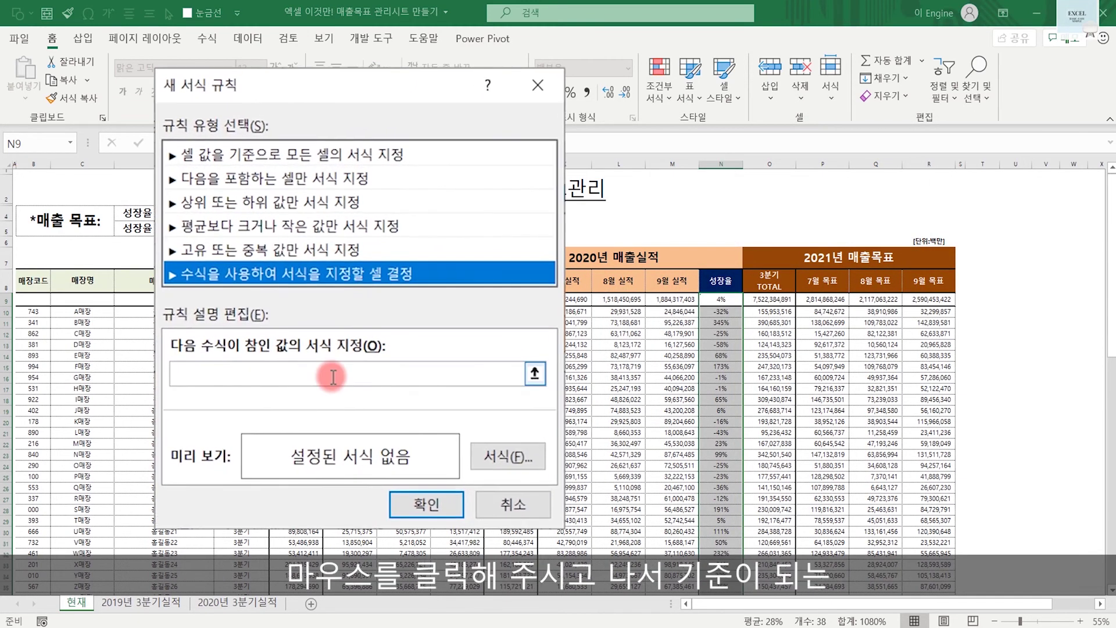
- Enter the rule formula =N9>=30% and open the Format Cells fill options
left_click(359, 367)
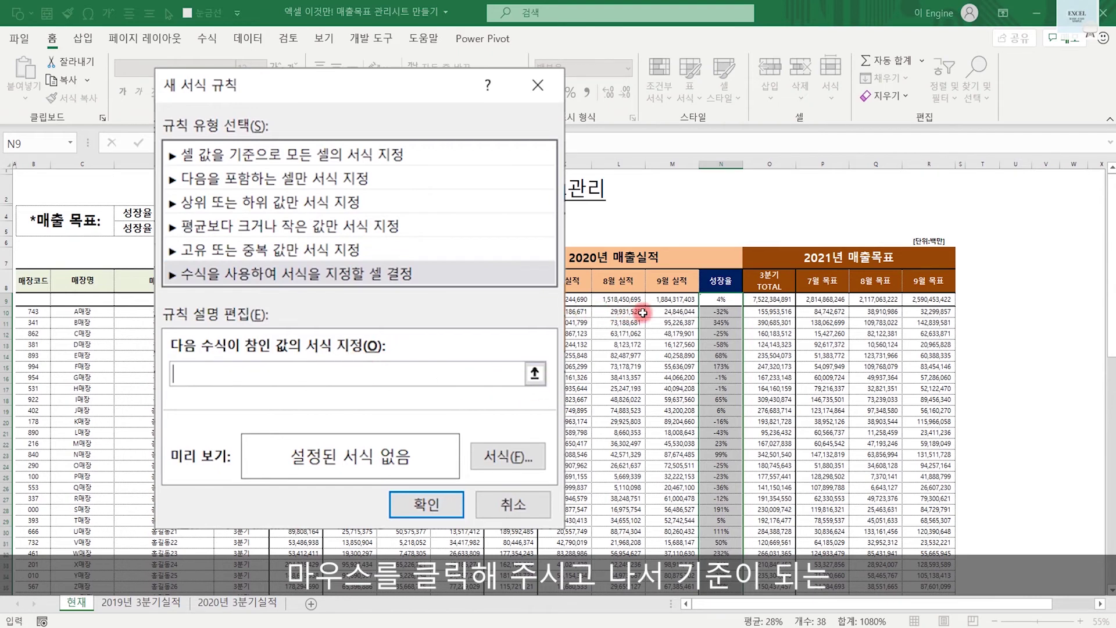
left_click(719, 299)
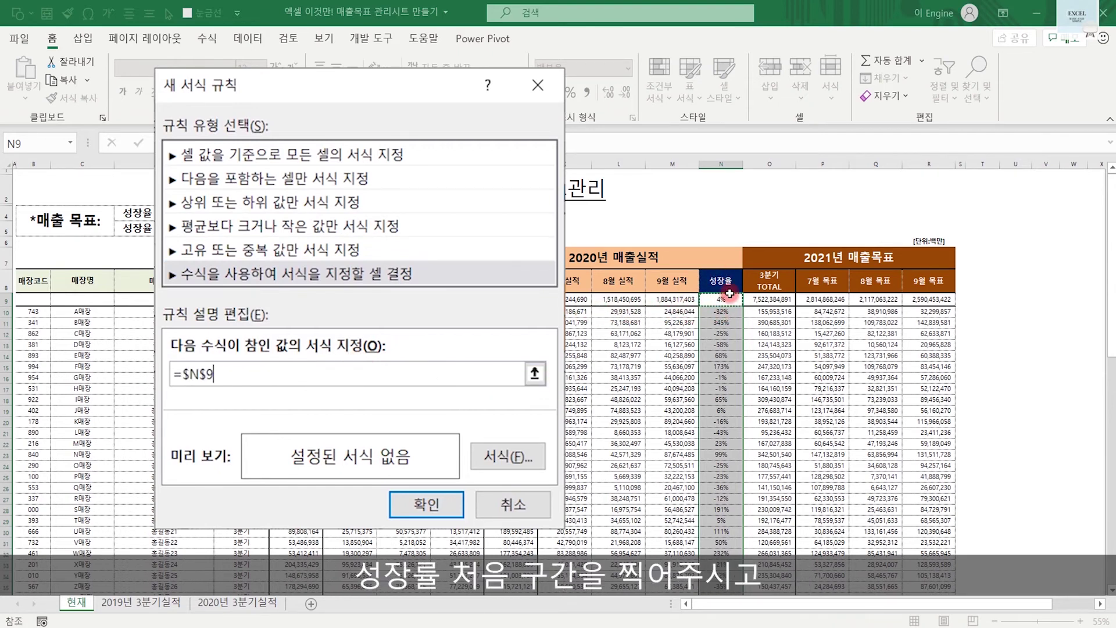
key("F4")
key("F4")
key("F4")
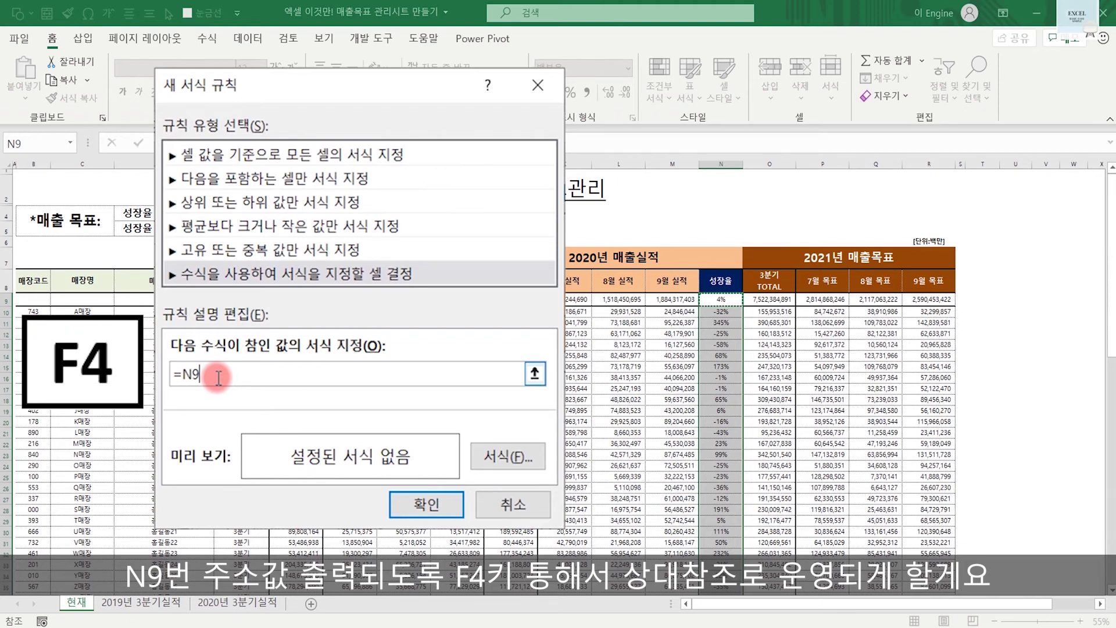
type(">=30%")
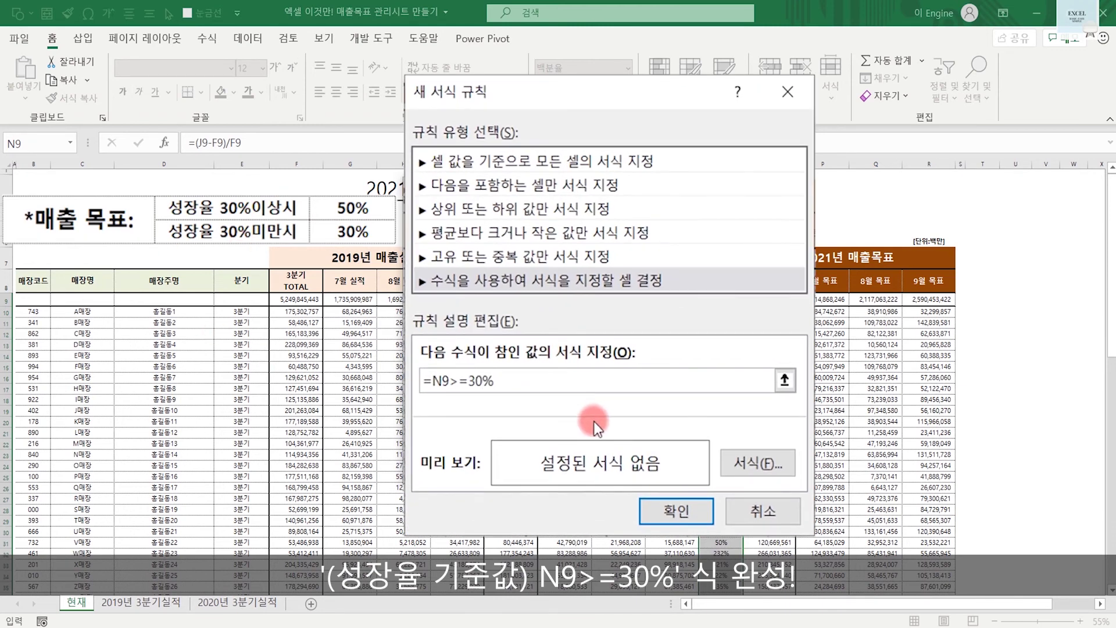
left_click(552, 371)
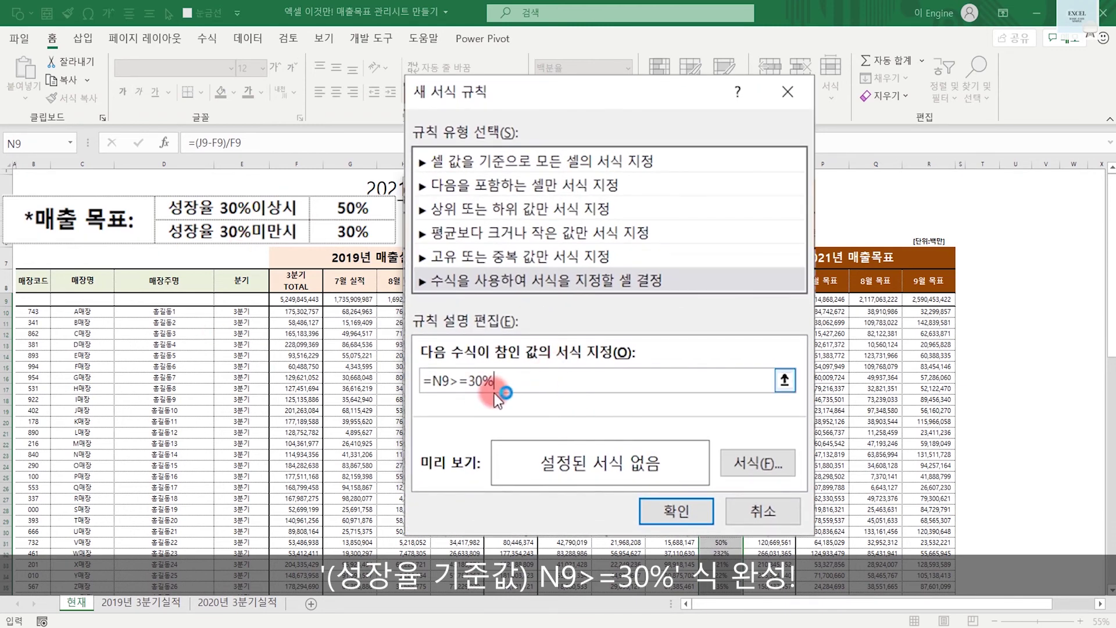
left_click(642, 437)
left_click(784, 64)
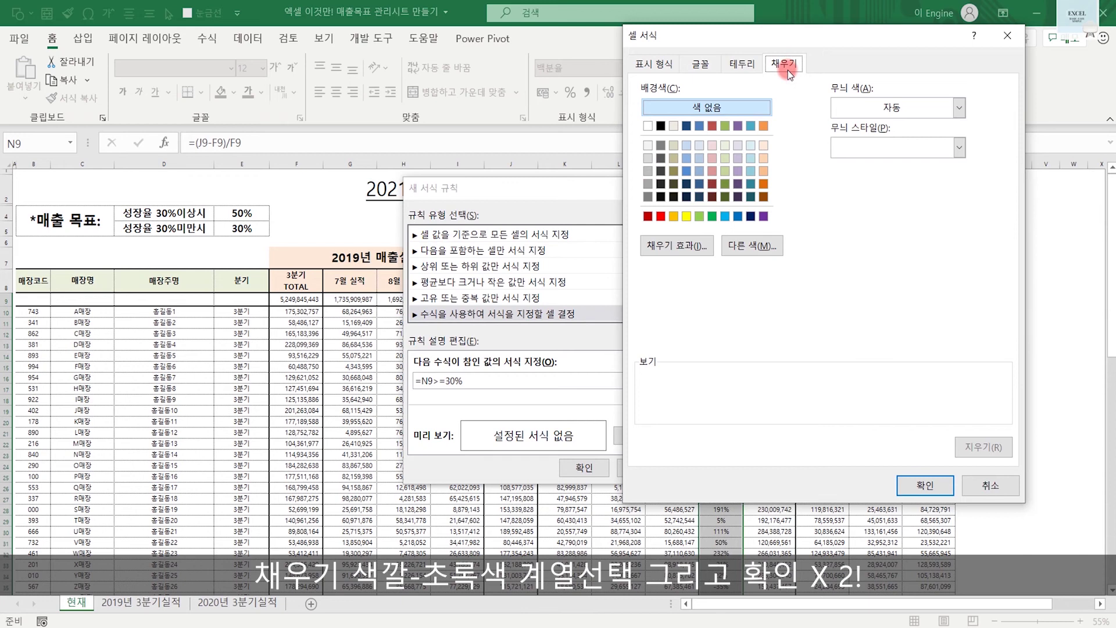
- Choose a light green fill and confirm both dialogs to apply the rule
left_click(725, 172)
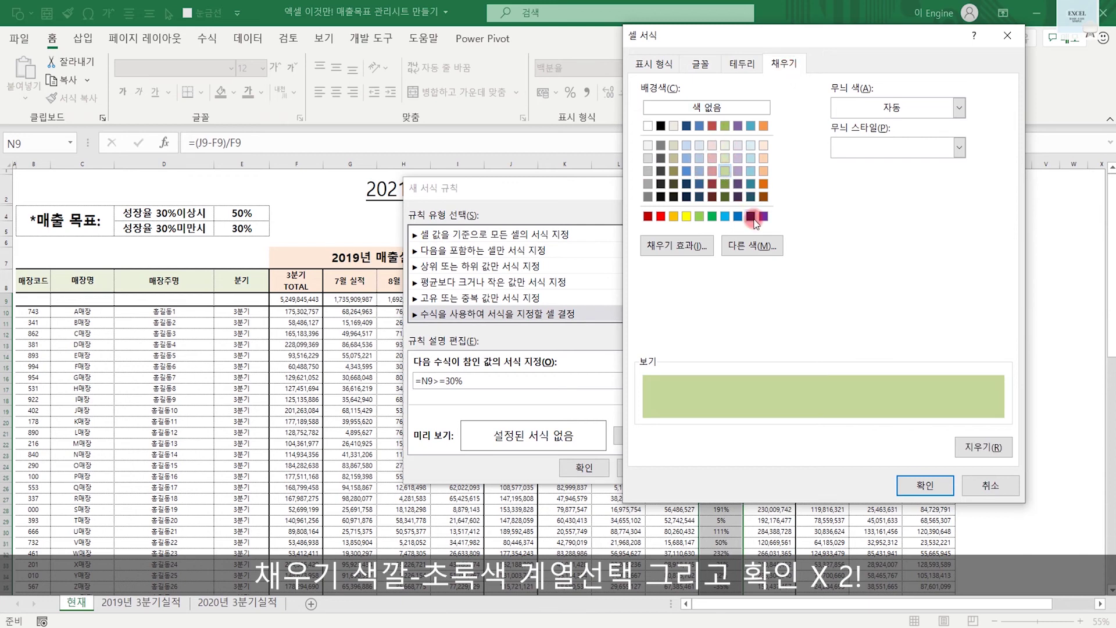
left_click(924, 485)
left_click(578, 467)
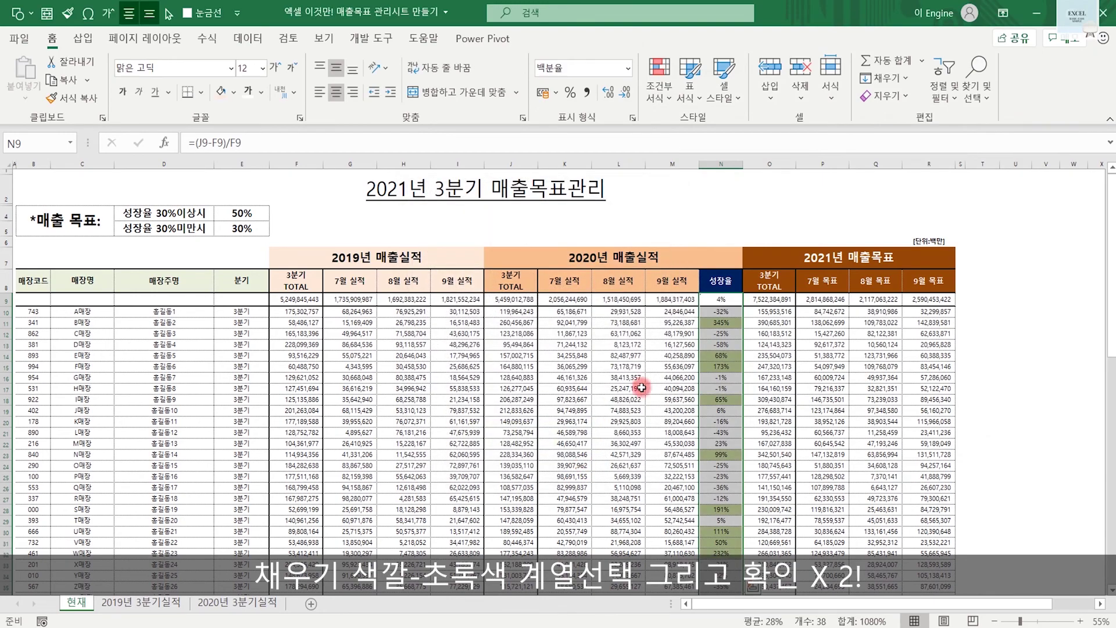
left_click(855, 410)
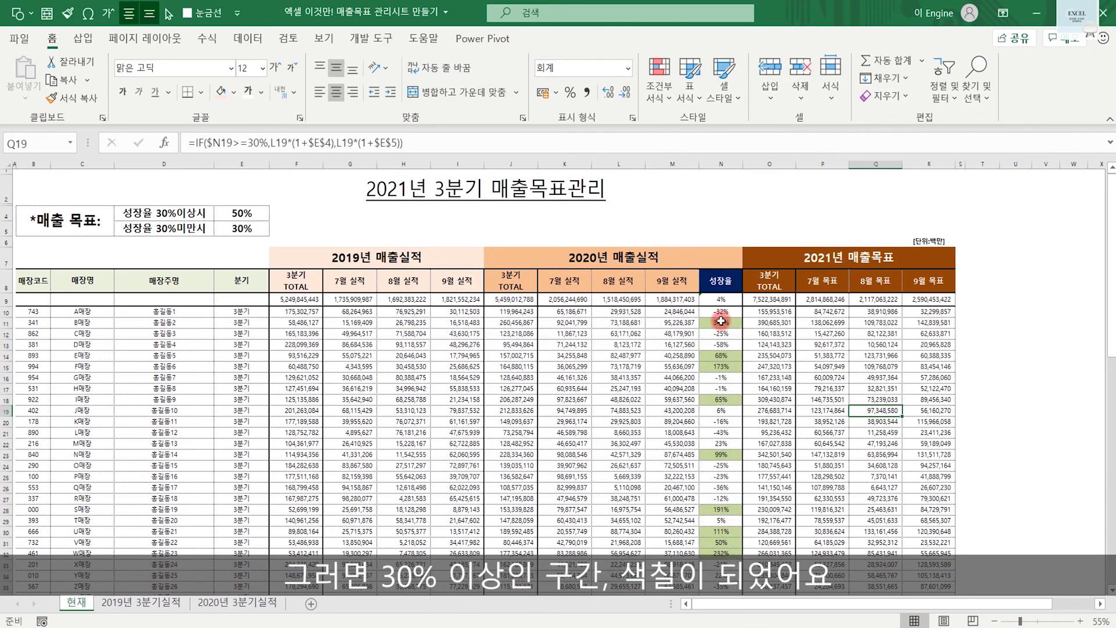
scroll(730, 348, "down", 4)
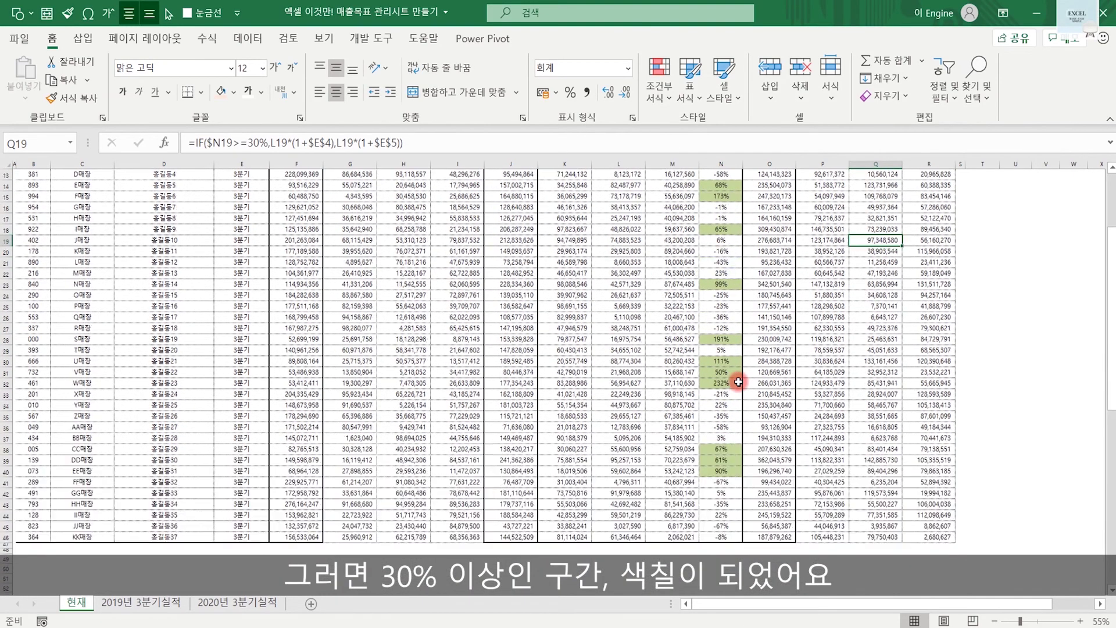
scroll(738, 382, "up", 3)
left_click(782, 286)
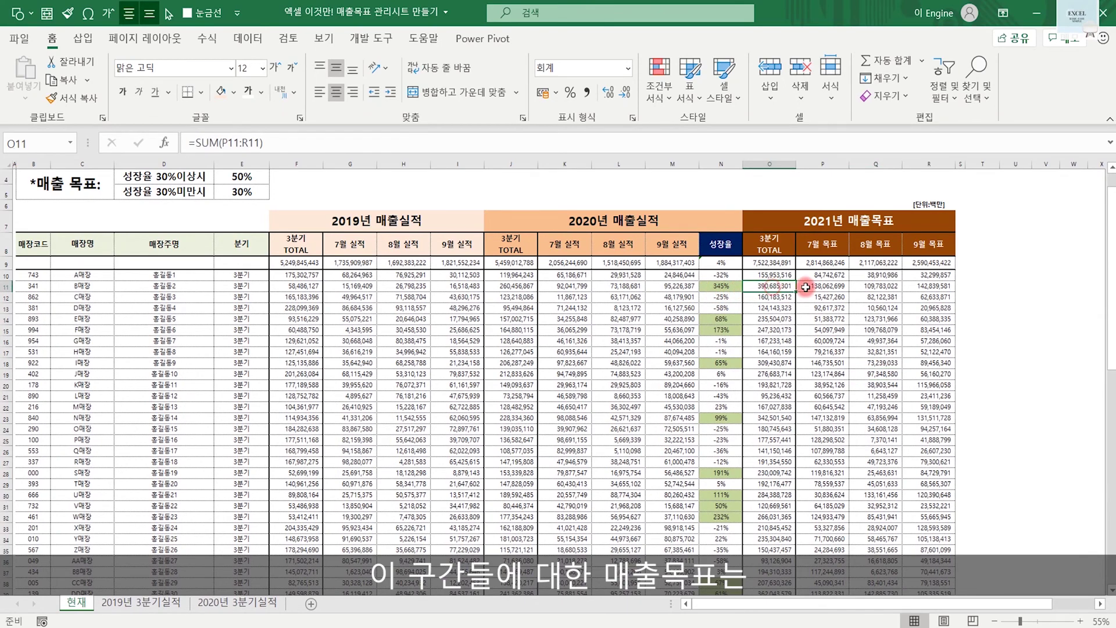
left_click(802, 286)
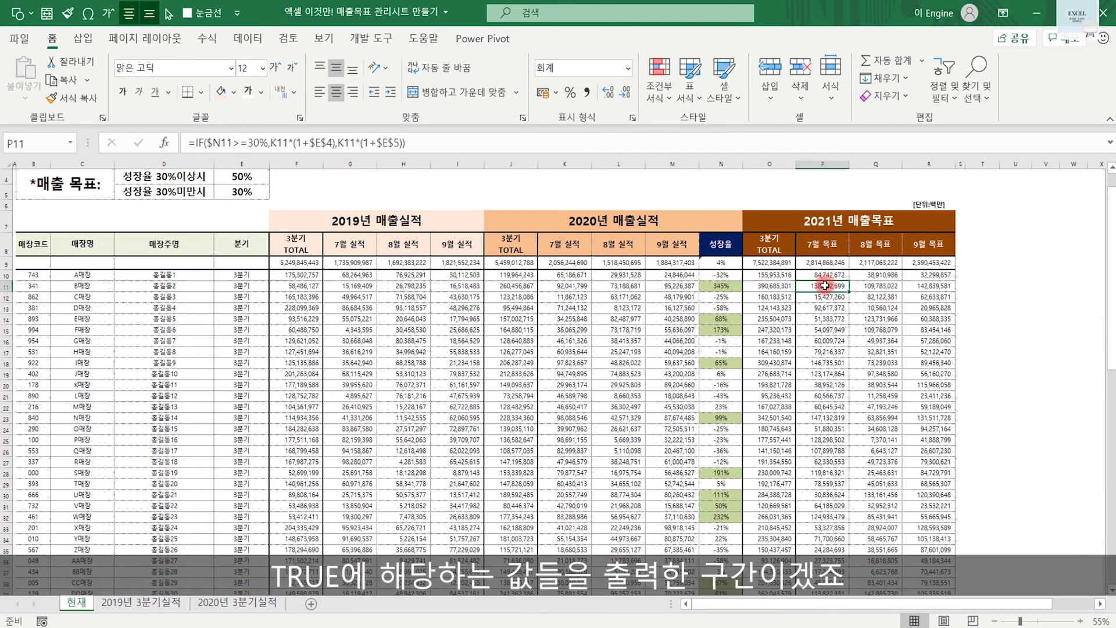
left_click_drag(720, 285, 928, 285)
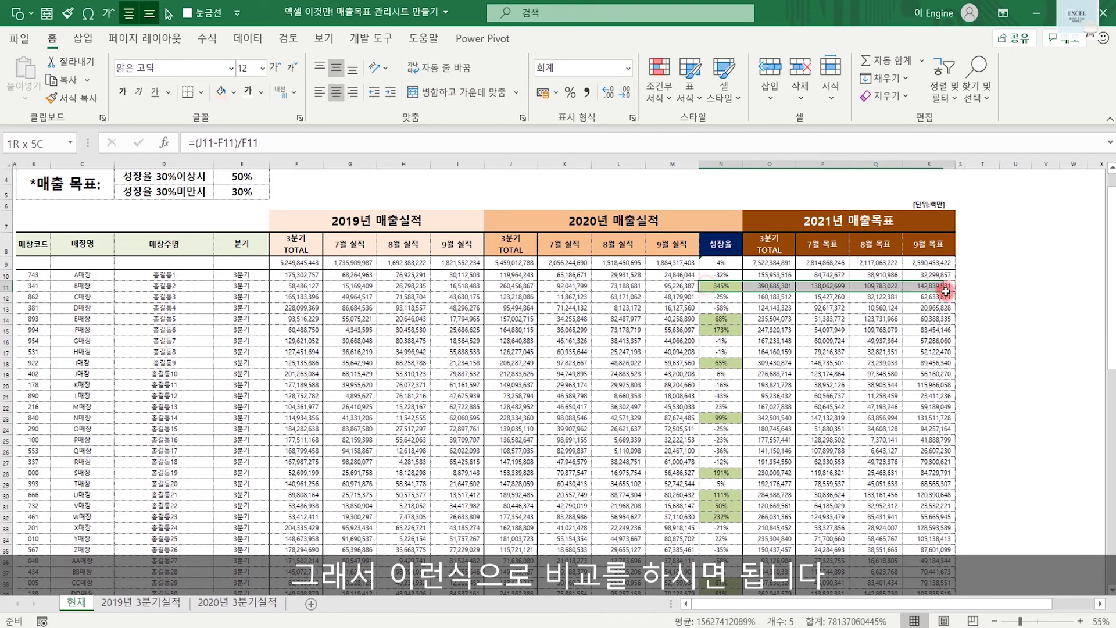
left_click(928, 329)
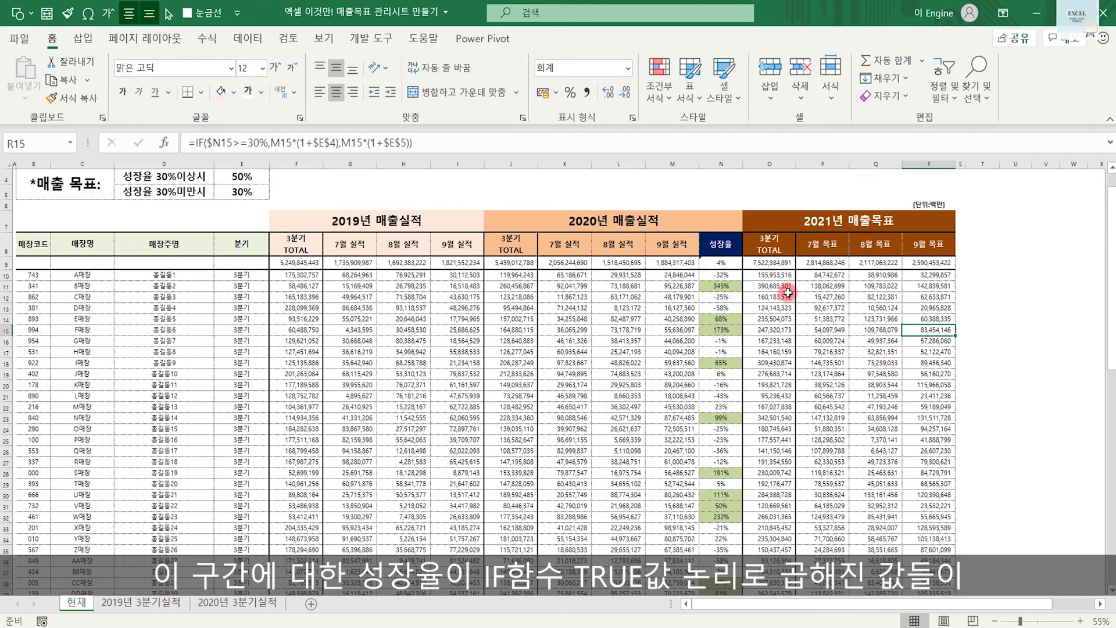
left_click_drag(820, 285, 928, 285)
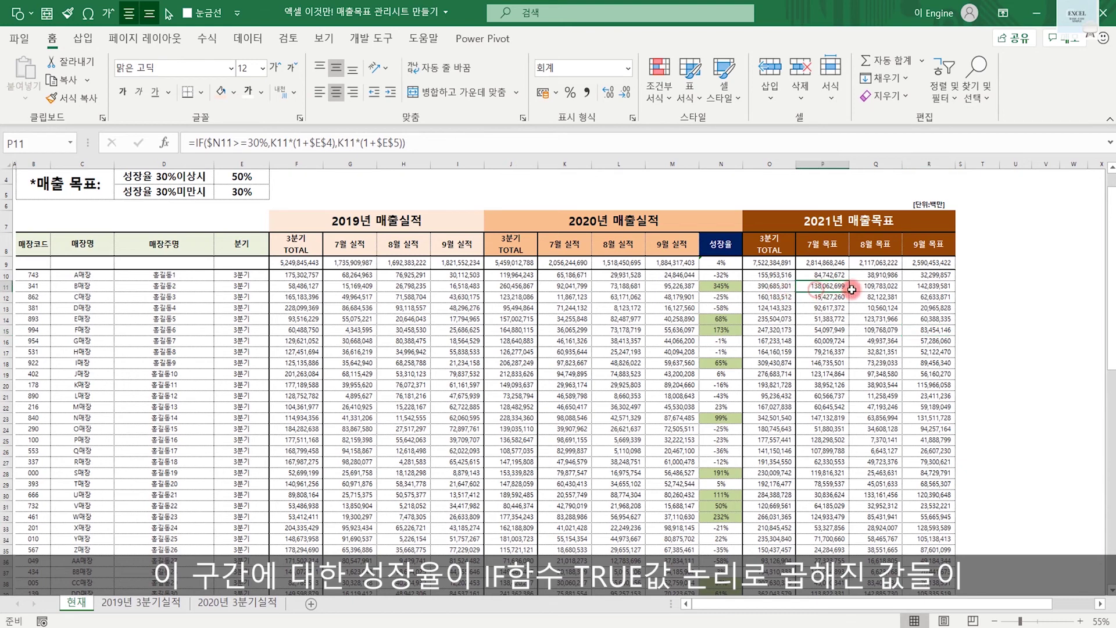
left_click_drag(819, 319, 931, 330)
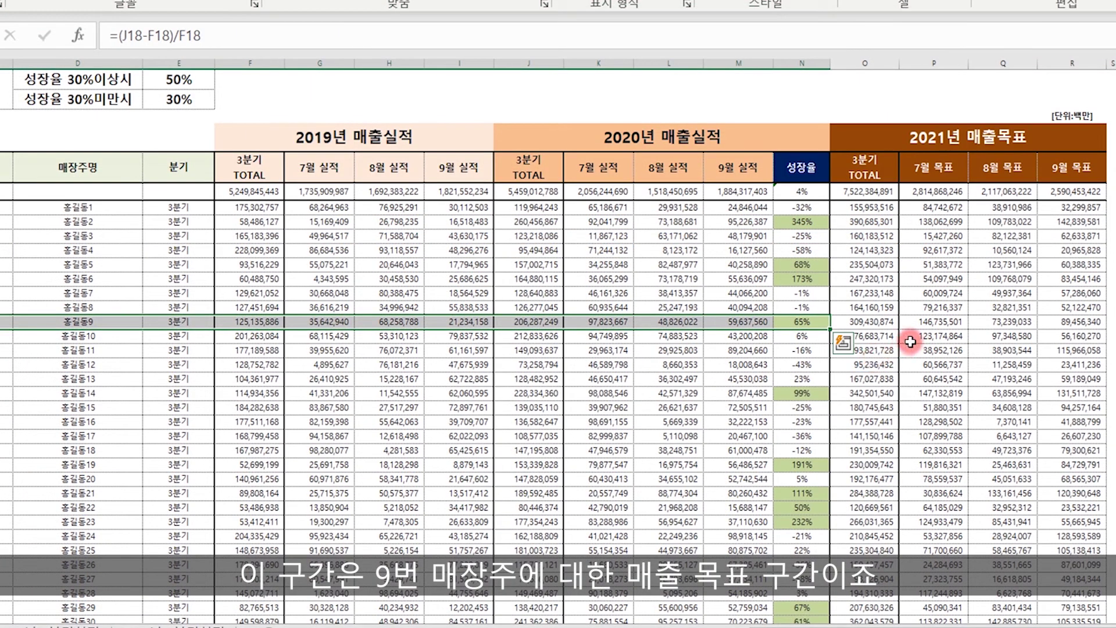
double_click(939, 323)
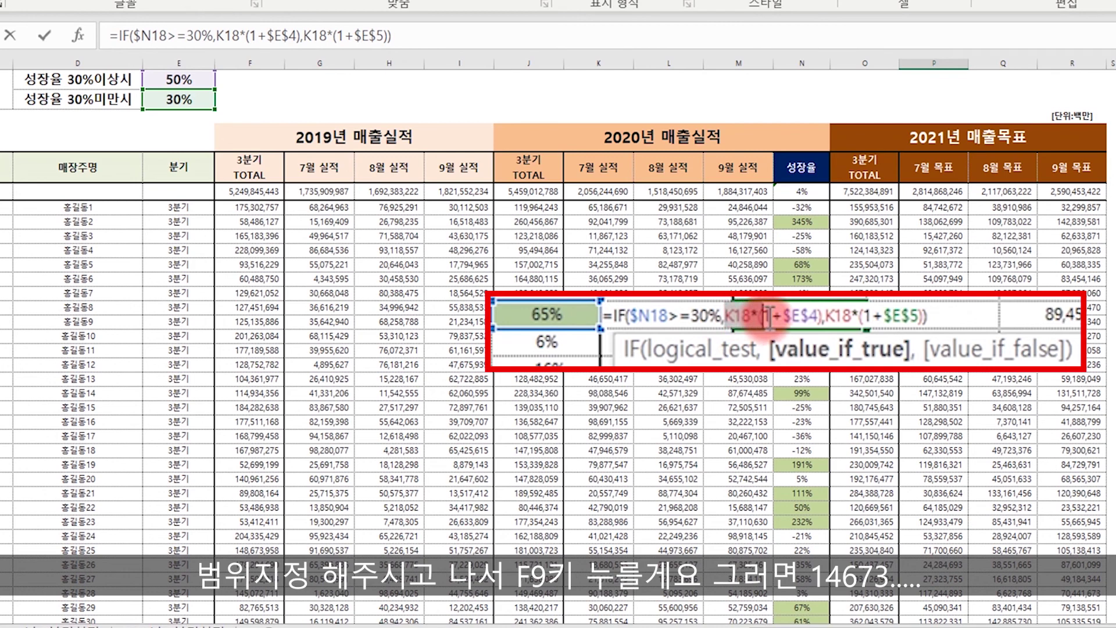
left_click_drag(768, 316, 821, 317)
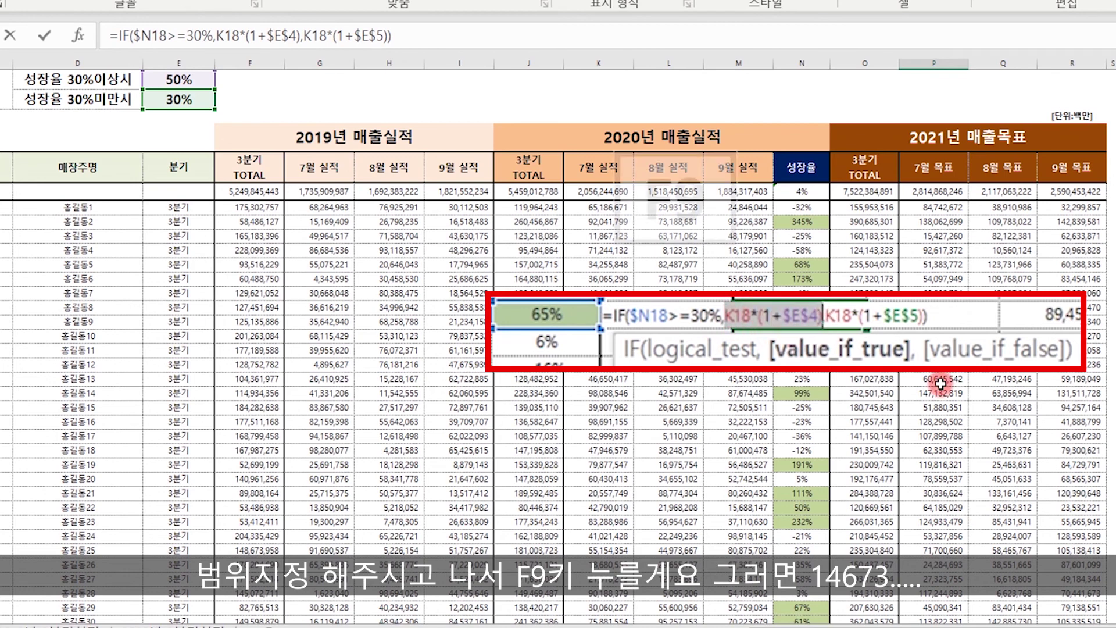
key("F9")
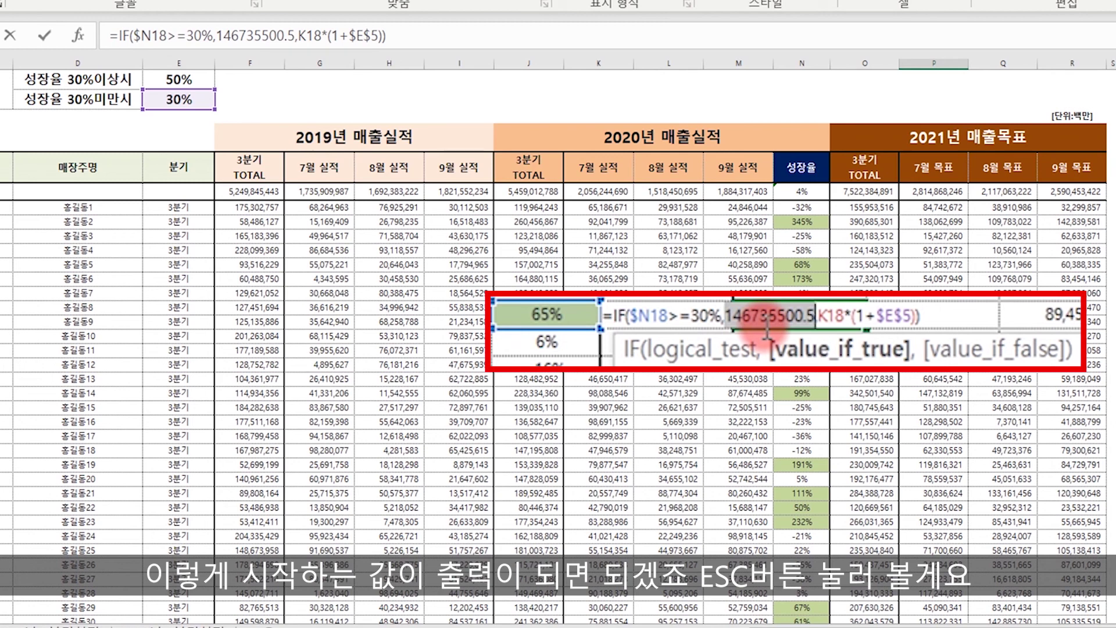
key("Escape")
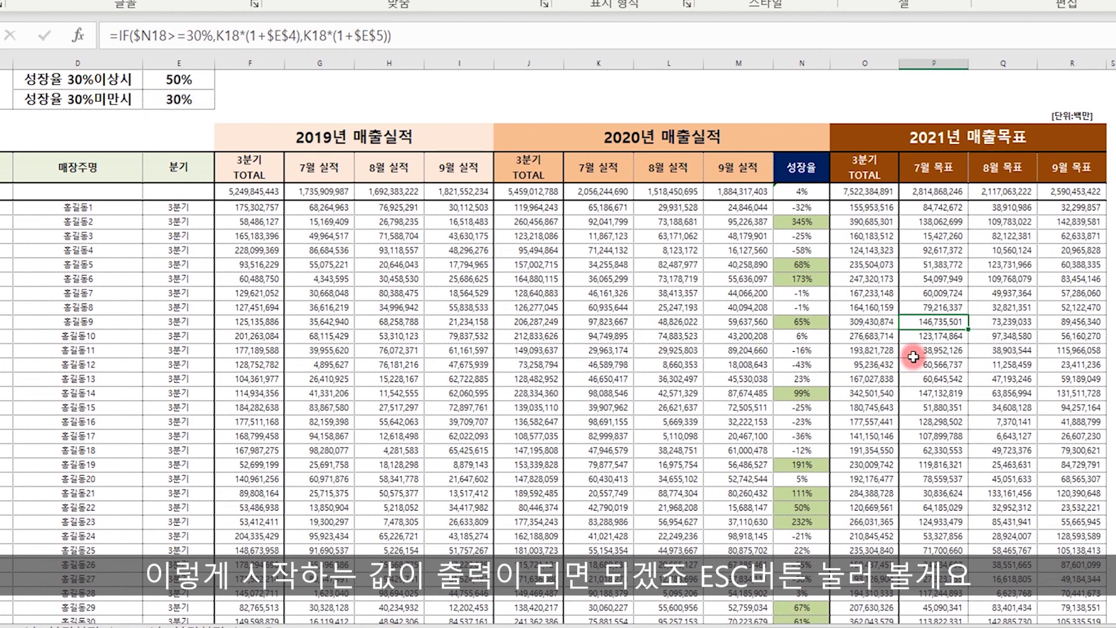